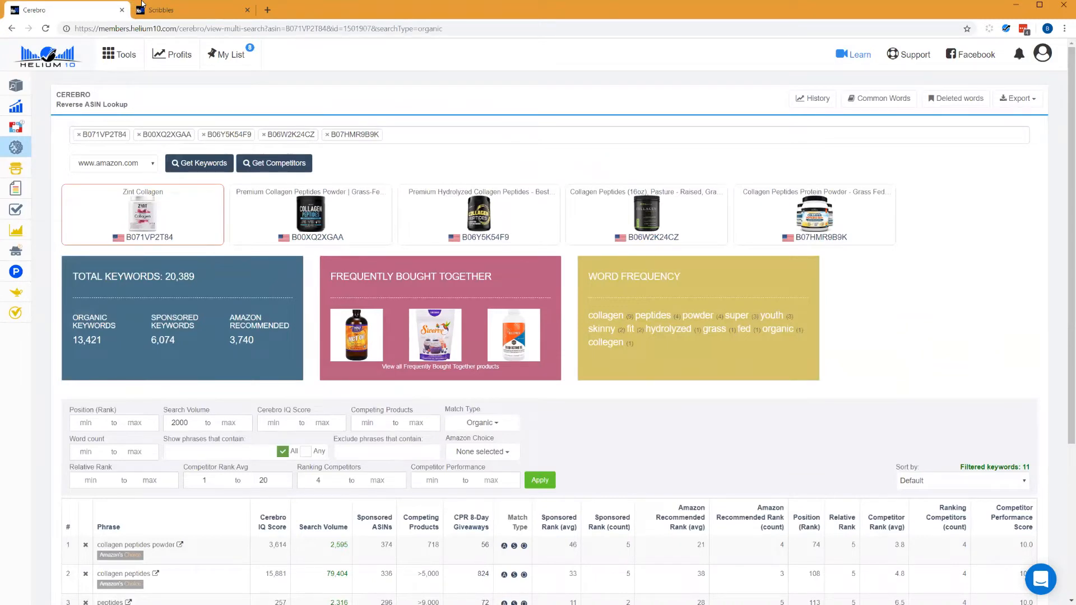
pyautogui.click(203, 11)
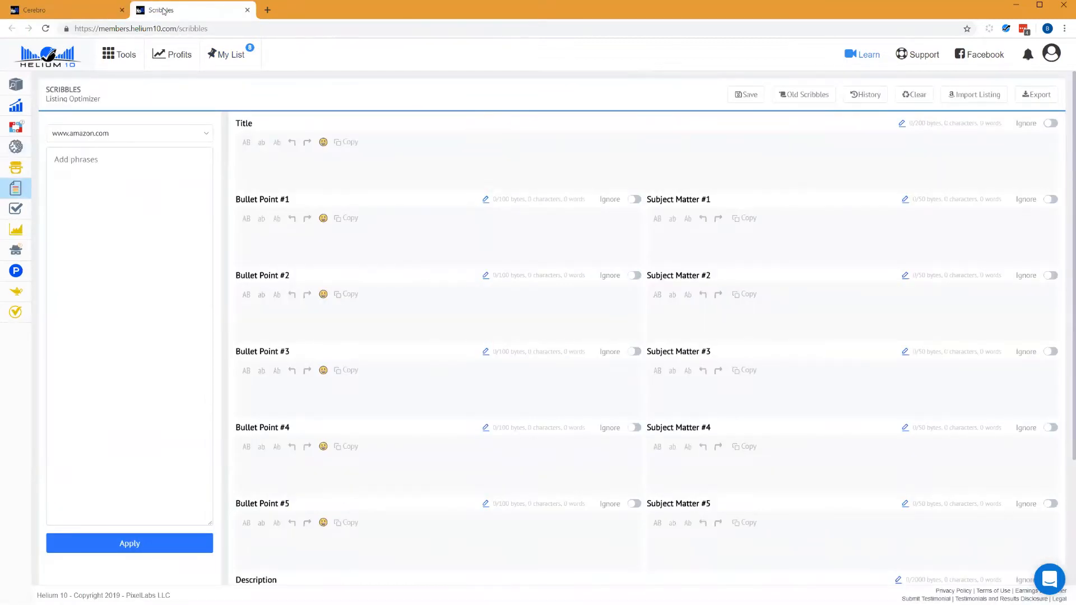
pyautogui.click(86, 10)
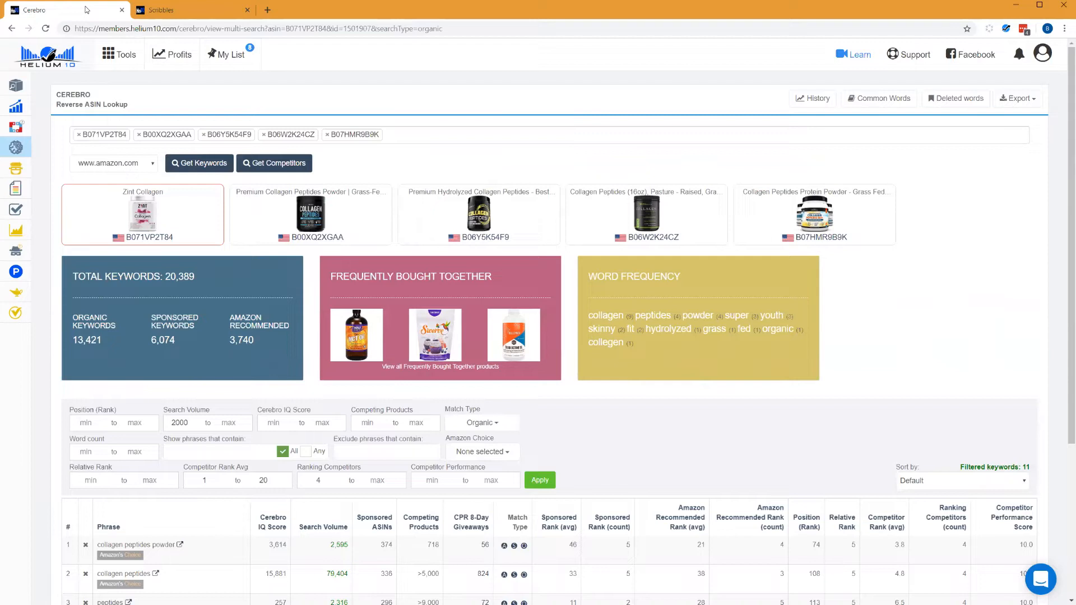
pyautogui.click(185, 10)
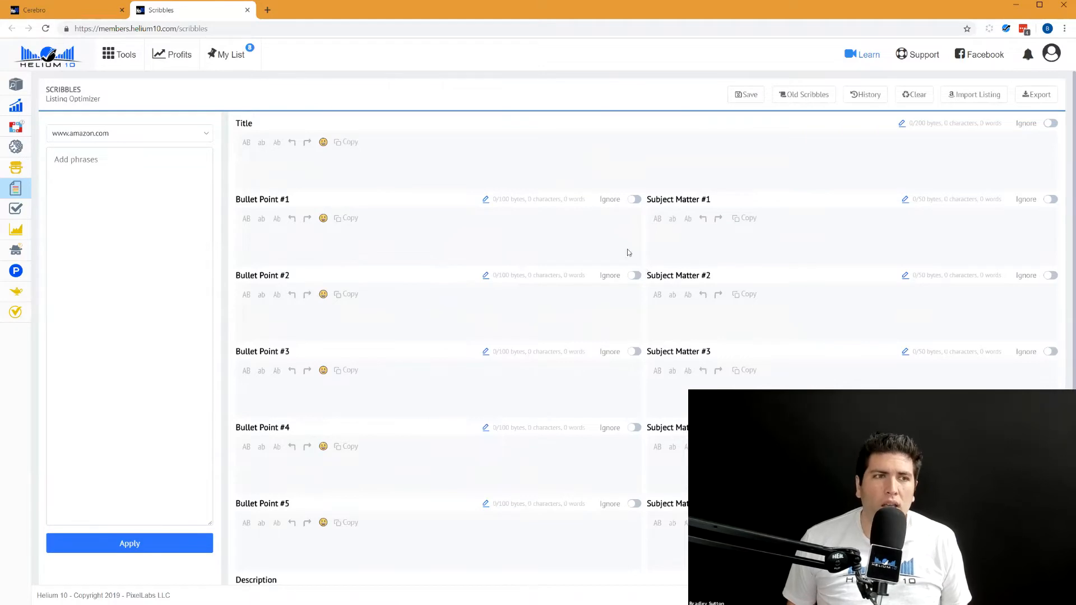
# - From Cerebro, open the Frankenstein keyword processor in a separate browser tab and view its output settings
pyautogui.click(72, 7)
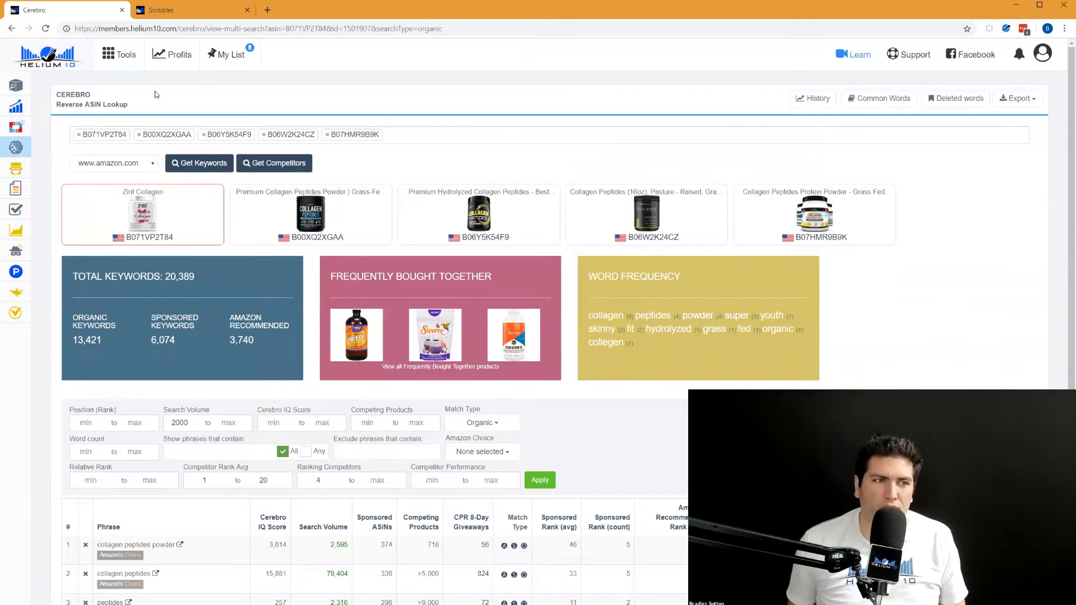
pyautogui.moveTo(40, 212)
pyautogui.rightClick(64, 169)
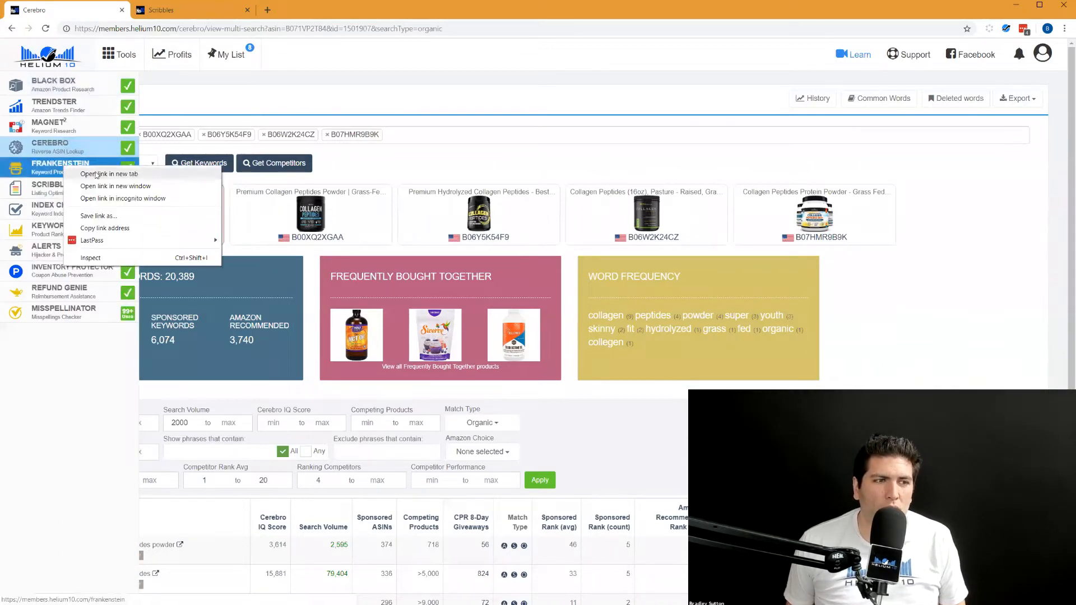
pyautogui.click(97, 174)
pyautogui.click(322, 10)
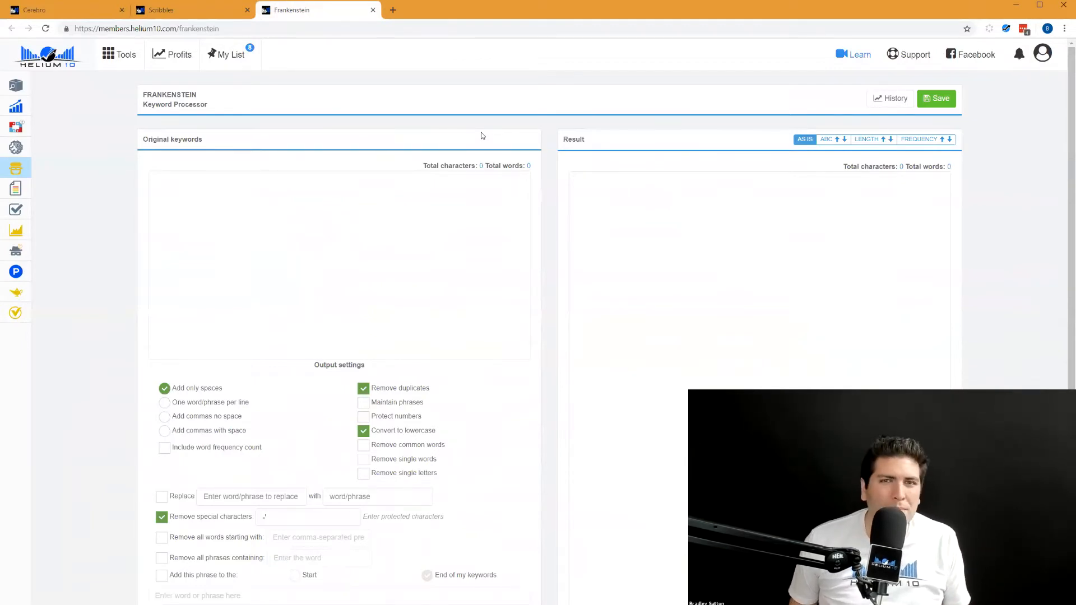
pyautogui.scroll(-2, 481, 135)
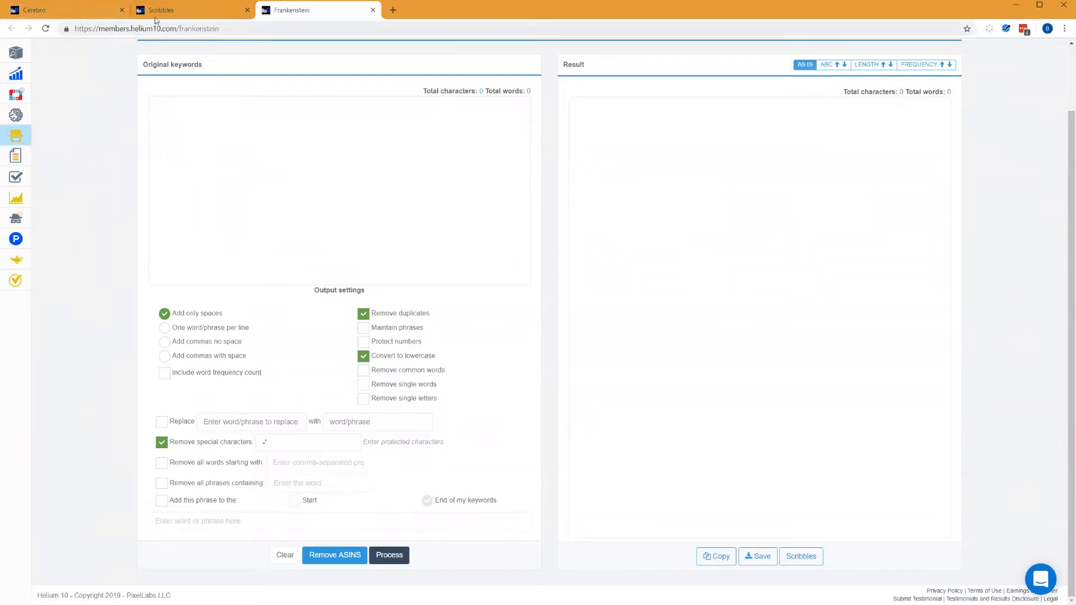
# - Return to the Cerebro results and copy the filtered keyword list to the clipboard
pyautogui.click(85, 9)
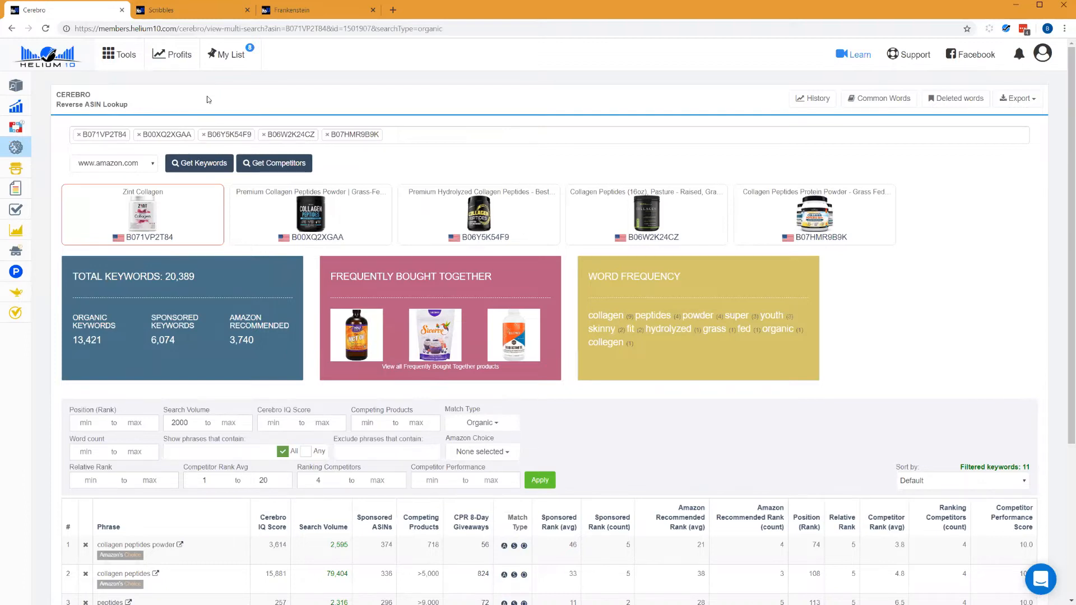
pyautogui.scroll(-4, 231, 133)
pyautogui.moveTo(97, 334); pyautogui.dragTo(176, 335)
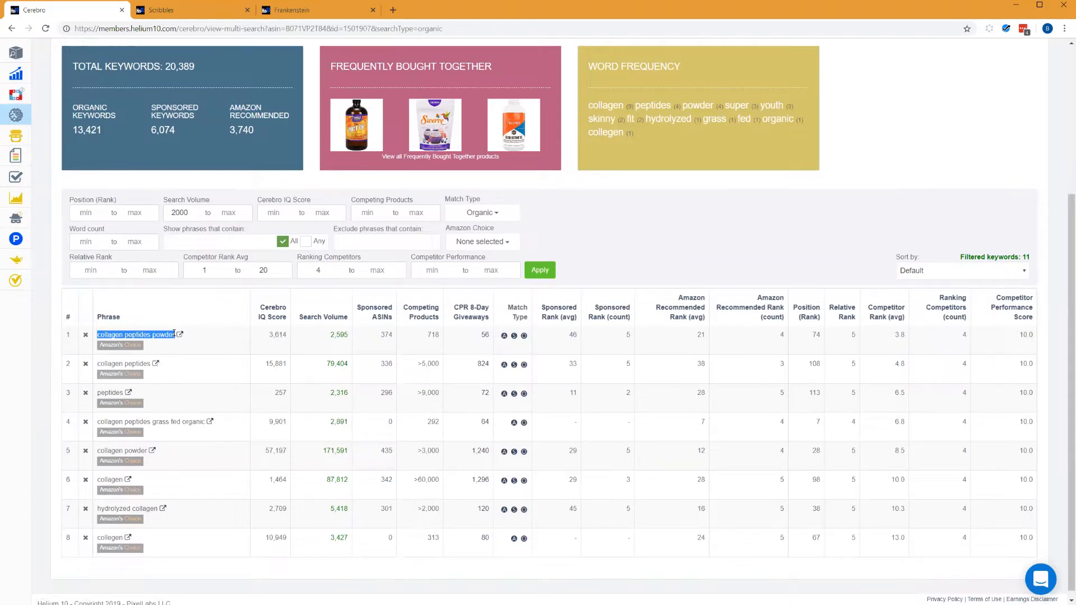
pyautogui.click(111, 335)
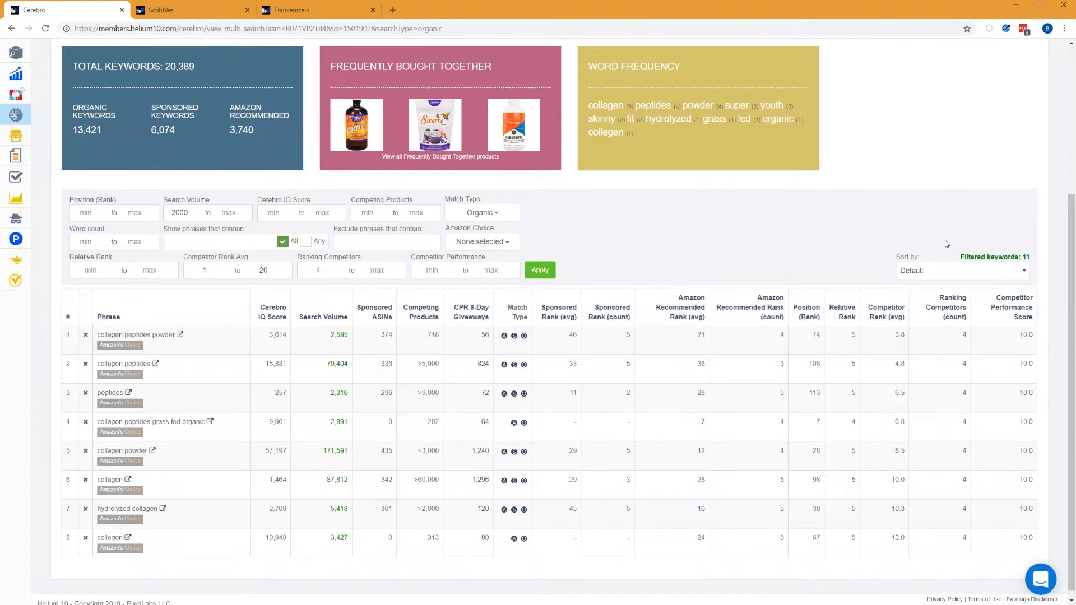
pyautogui.scroll(4, 945, 241)
pyautogui.click(1032, 100)
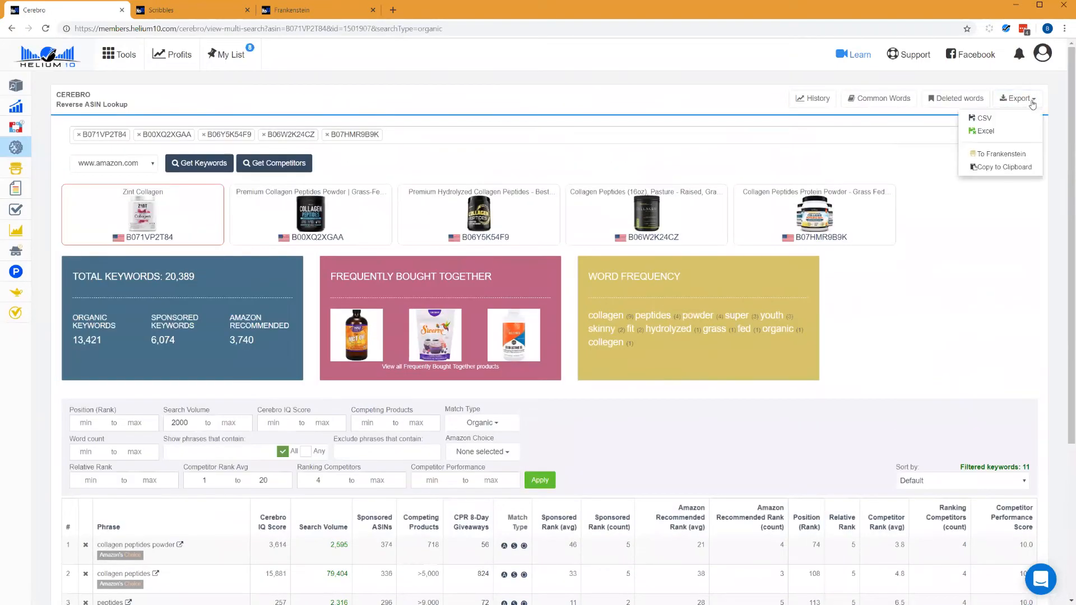
pyautogui.click(1005, 167)
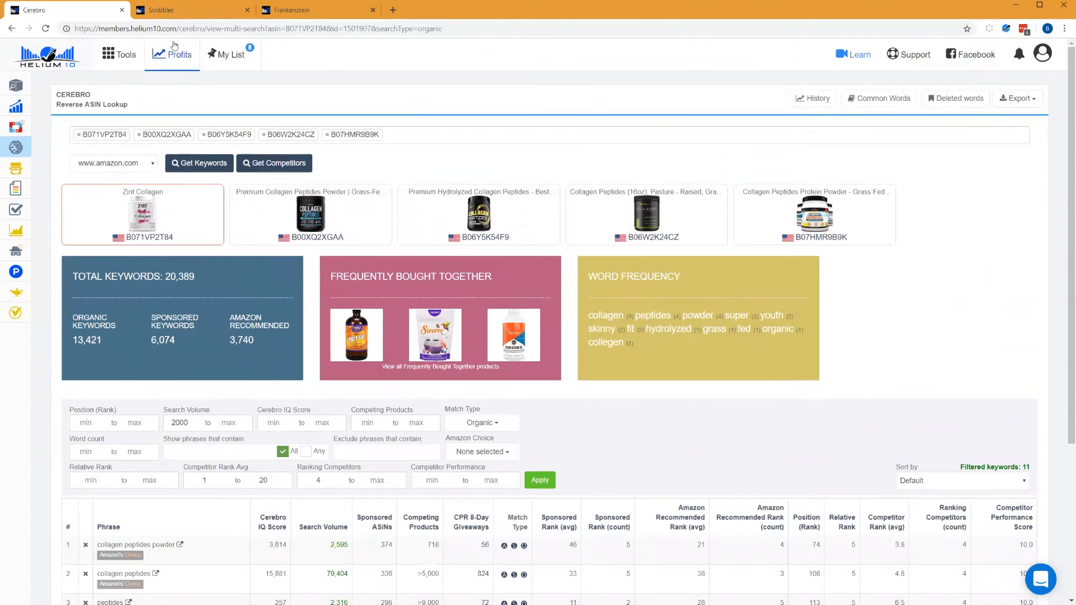
# - Switch to Scribbles and paste the copied Cerebro keywords into its phrase list
pyautogui.click(180, 10)
pyautogui.click(150, 181)
pyautogui.hotkey('ctrl', 'v')
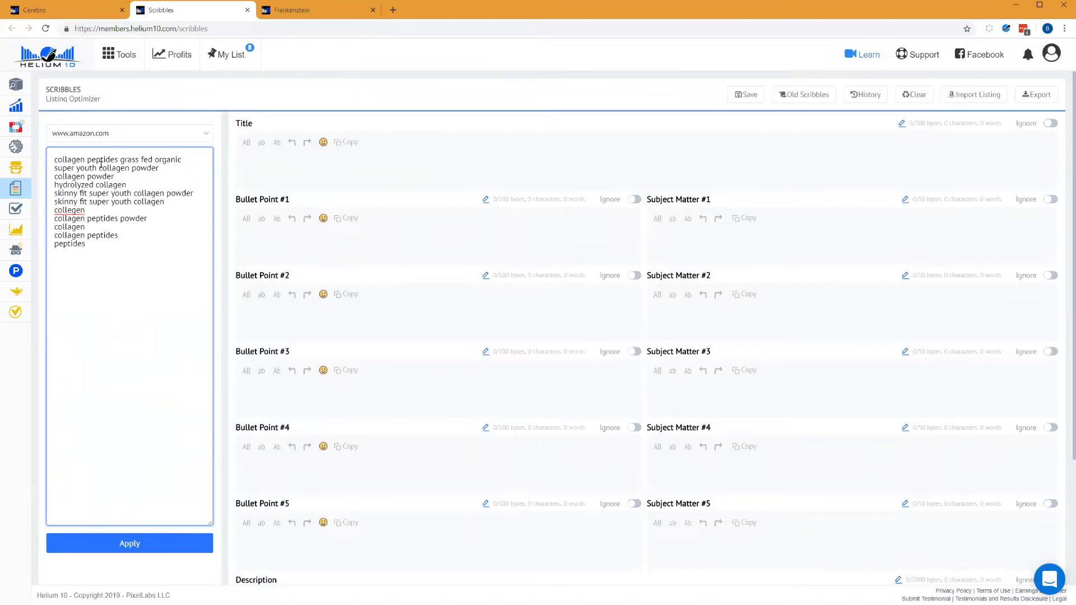
# - Back in Cerebro, set the minimum search volume to 1000 and apply the filter
pyautogui.click(62, 9)
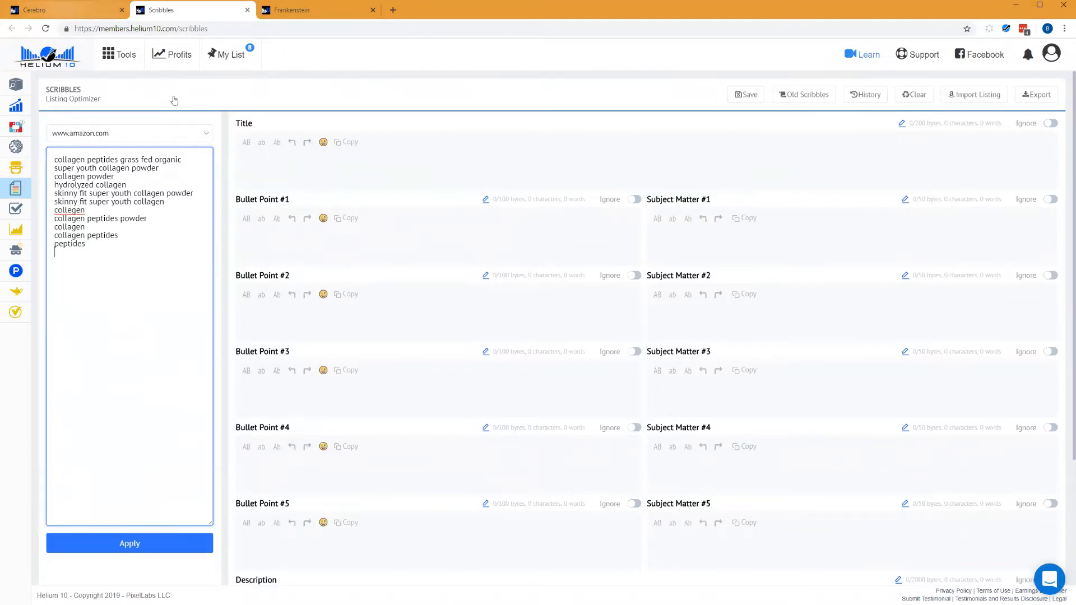
pyautogui.scroll(-2, 409, 353)
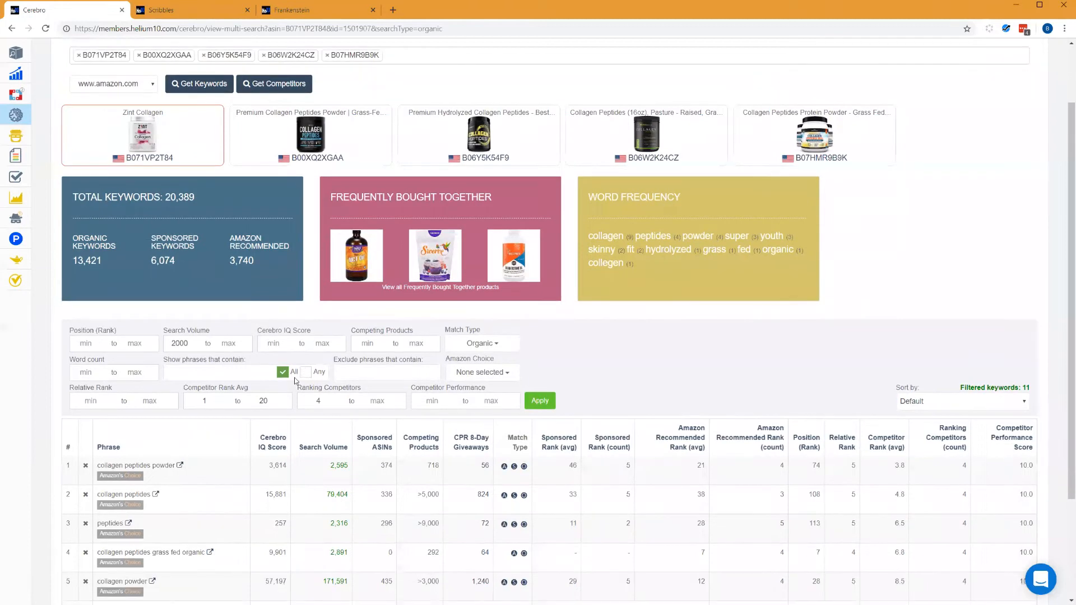
pyautogui.doubleClick(173, 313)
pyautogui.write('15')
pyautogui.press('BackSpace')
pyautogui.press('BackSpace')
pyautogui.write('1000')
pyautogui.click(541, 376)
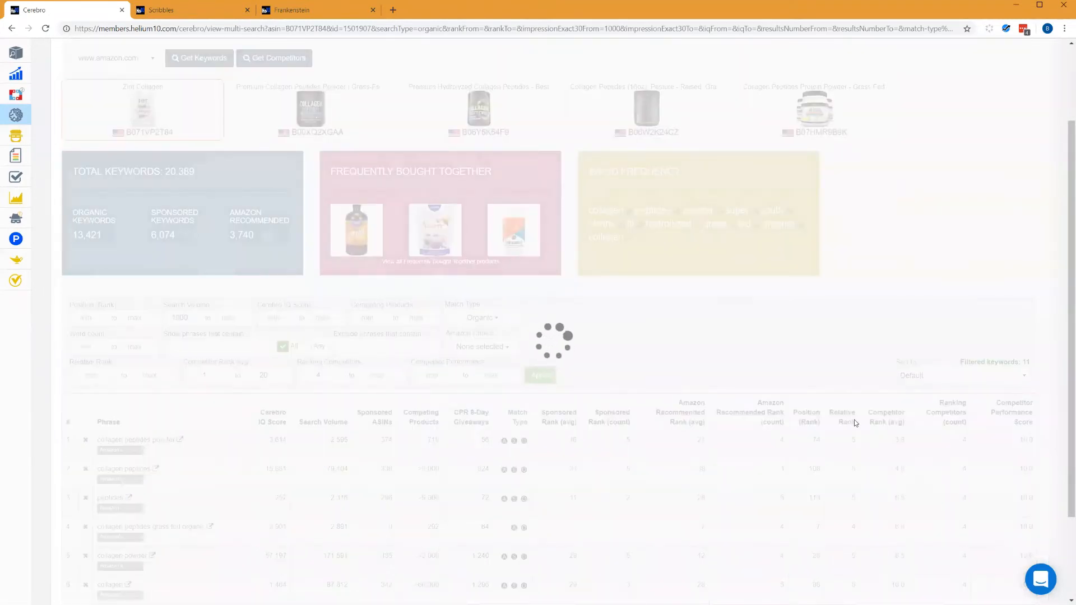
# - Remove the brand keywords "skinnyfit collagen youth", "skinnyfit super youth collagen powder" and "further food collagen peptides" from the results
pyautogui.scroll(-8, 832, 388)
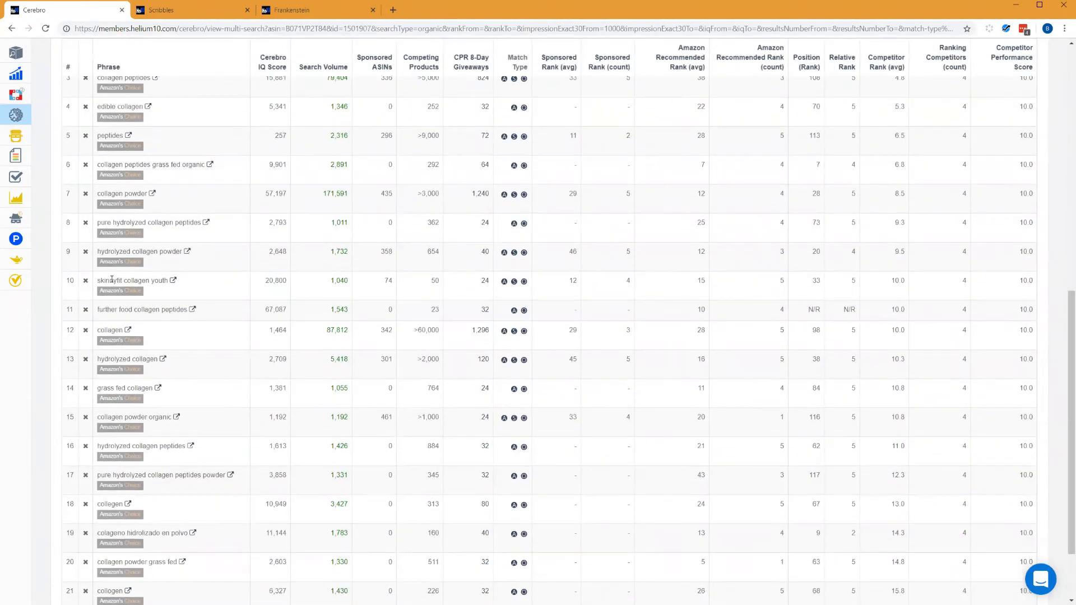
pyautogui.click(85, 280)
pyautogui.scroll(-2, 135, 314)
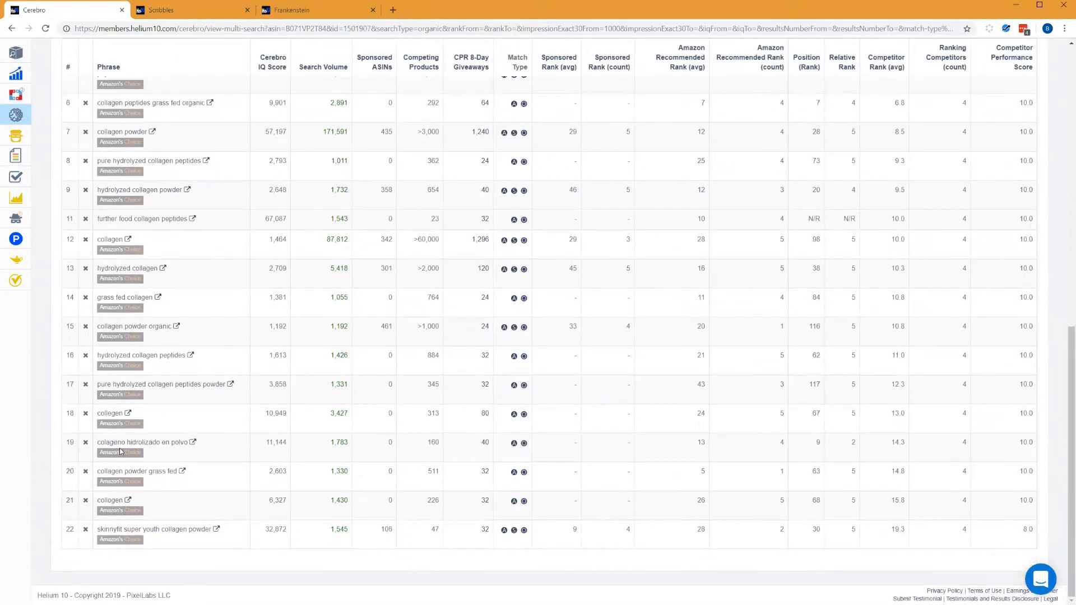
pyautogui.moveTo(99, 442); pyautogui.dragTo(195, 442)
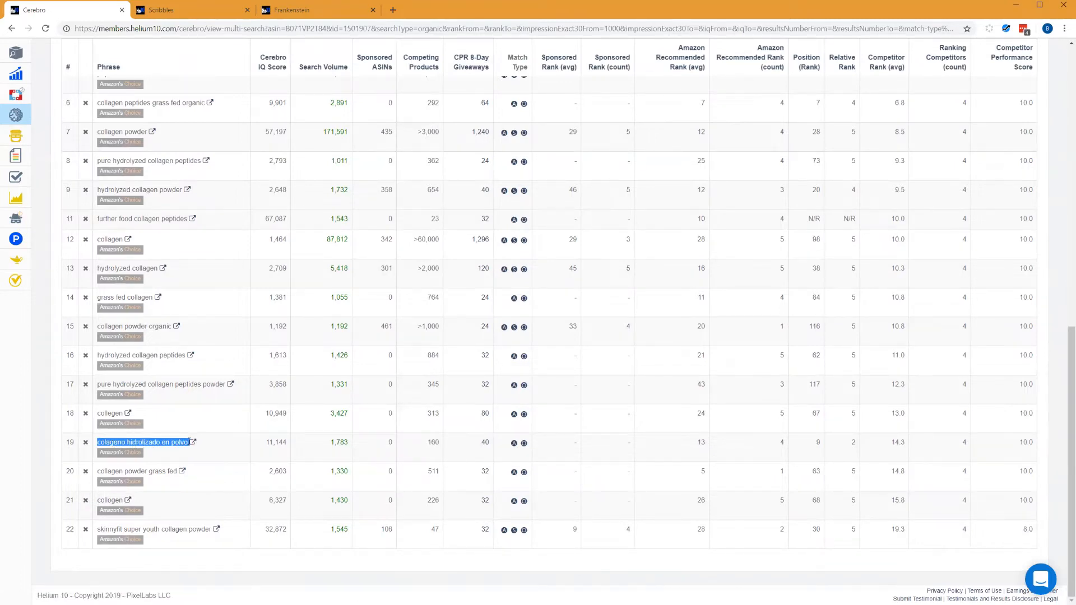
pyautogui.click(153, 444)
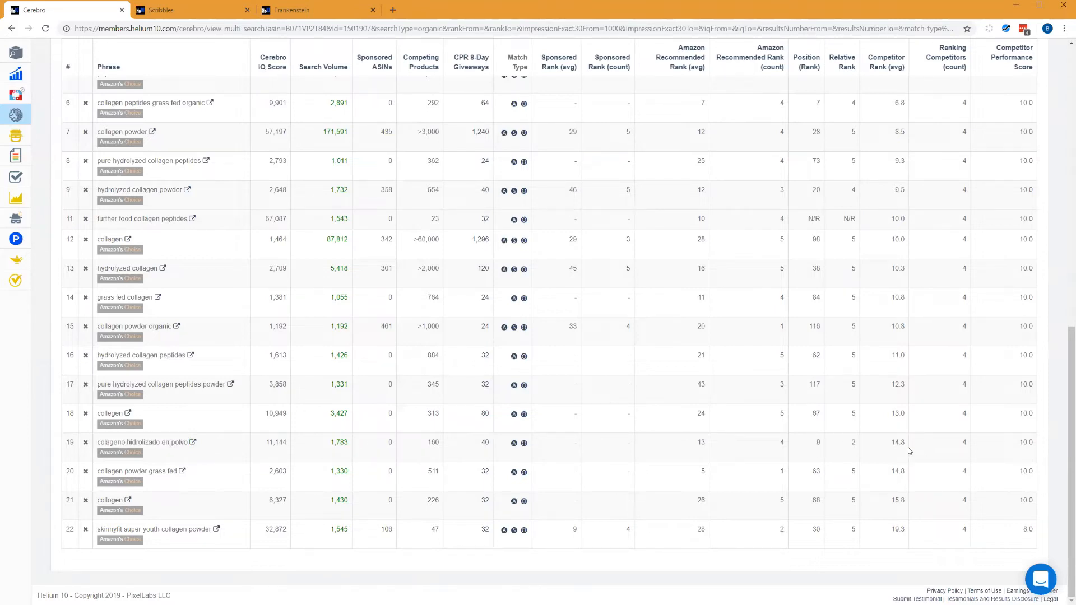
pyautogui.click(85, 530)
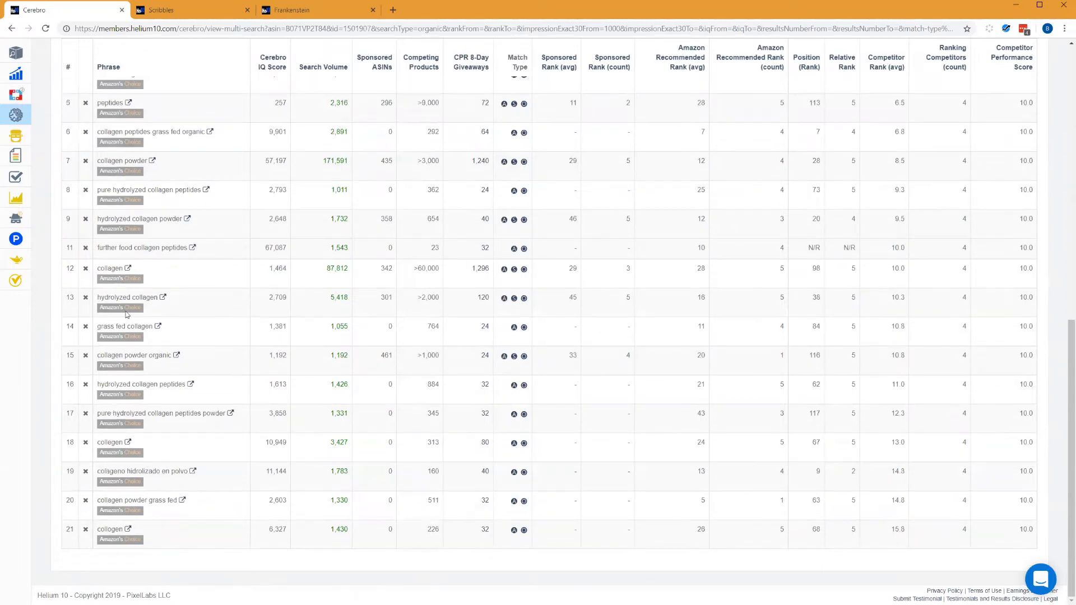
pyautogui.click(85, 248)
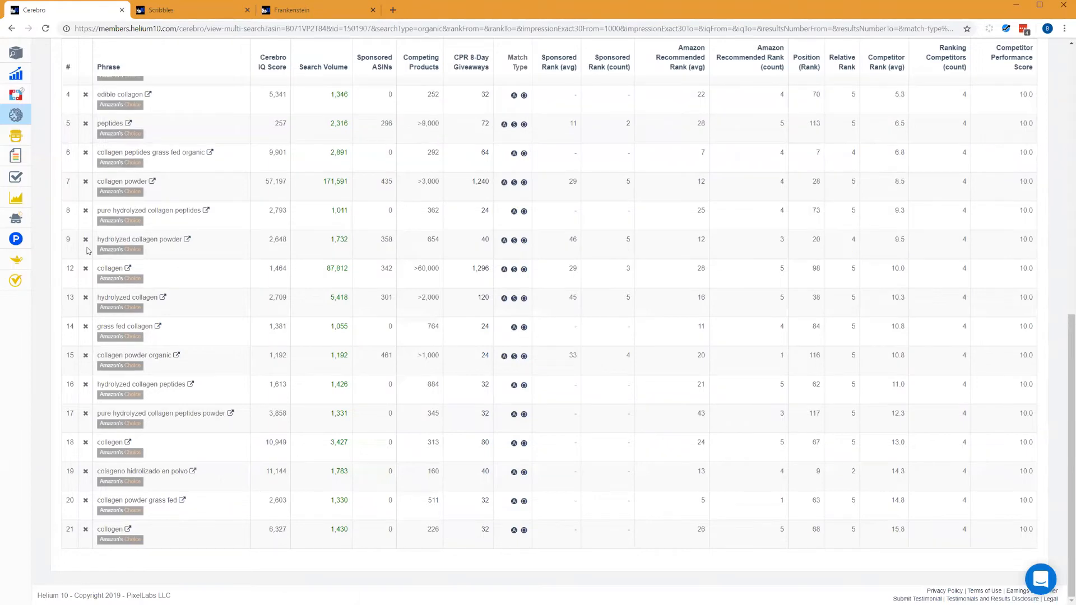
# - Examine the remaining filtered keywords and their Amazon's Choice badges, including the Spanish phrase "colageno hidrolizado en polvo"
pyautogui.scroll(1, 173, 282)
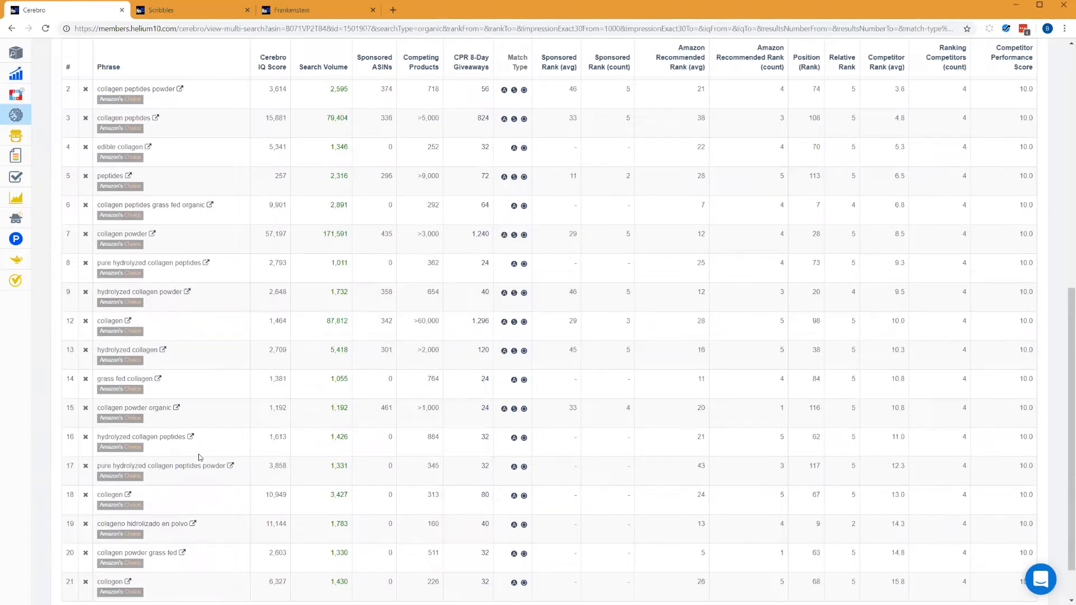
pyautogui.moveTo(122, 533)
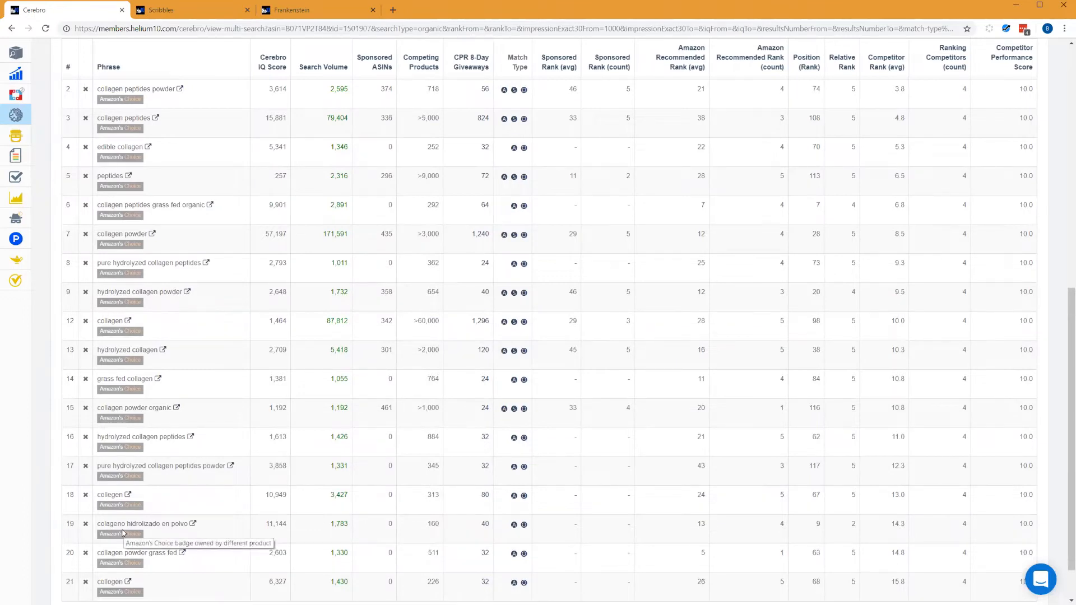
pyautogui.moveTo(100, 523); pyautogui.dragTo(185, 522)
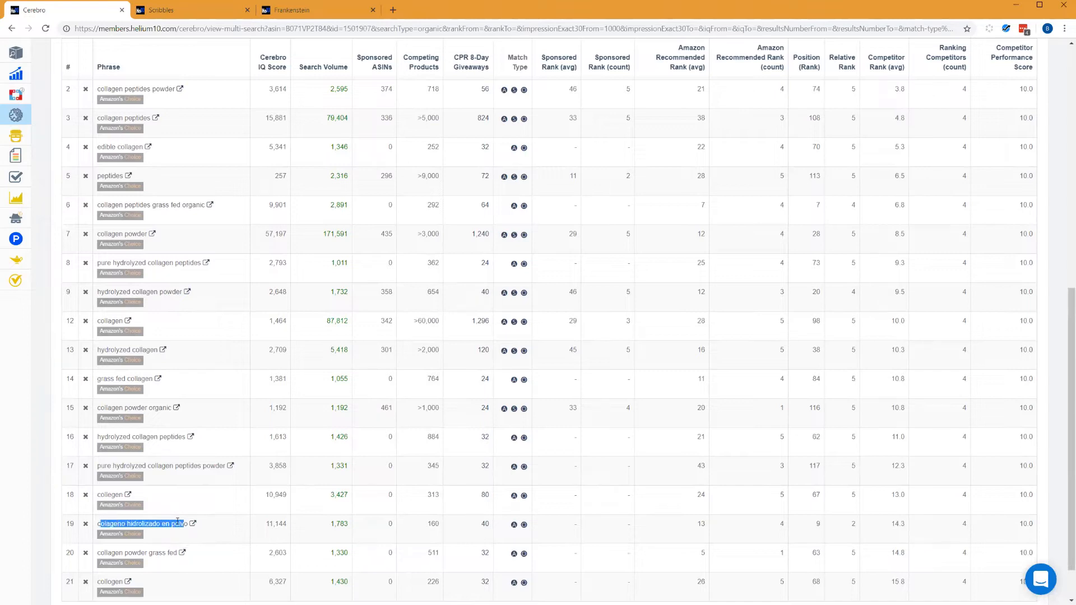
pyautogui.click(178, 522)
pyautogui.moveTo(99, 524); pyautogui.dragTo(185, 522)
pyautogui.scroll(2, 183, 519)
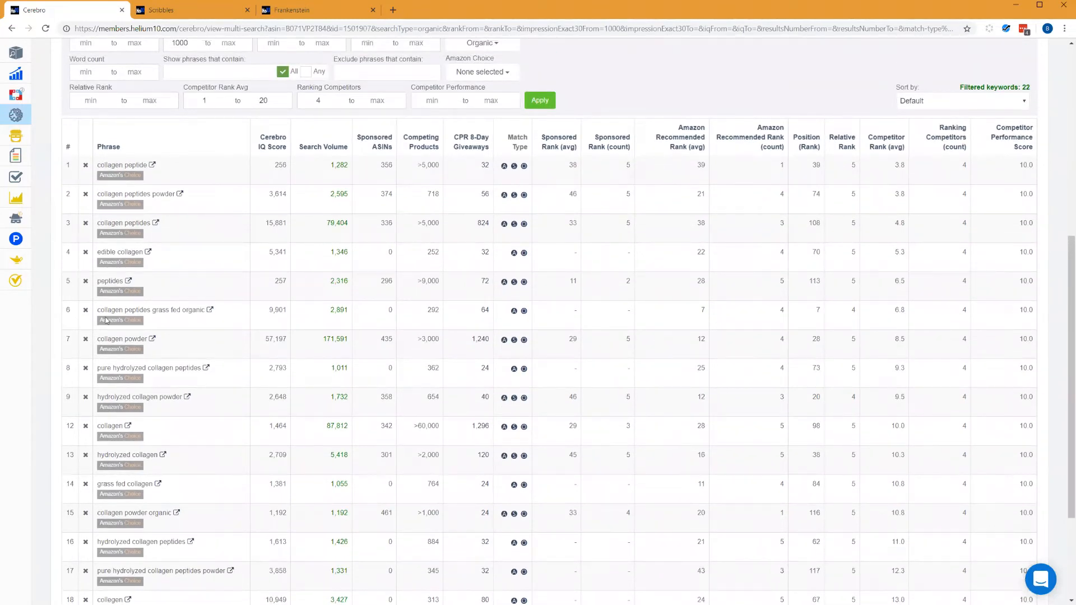
pyautogui.moveTo(123, 321)
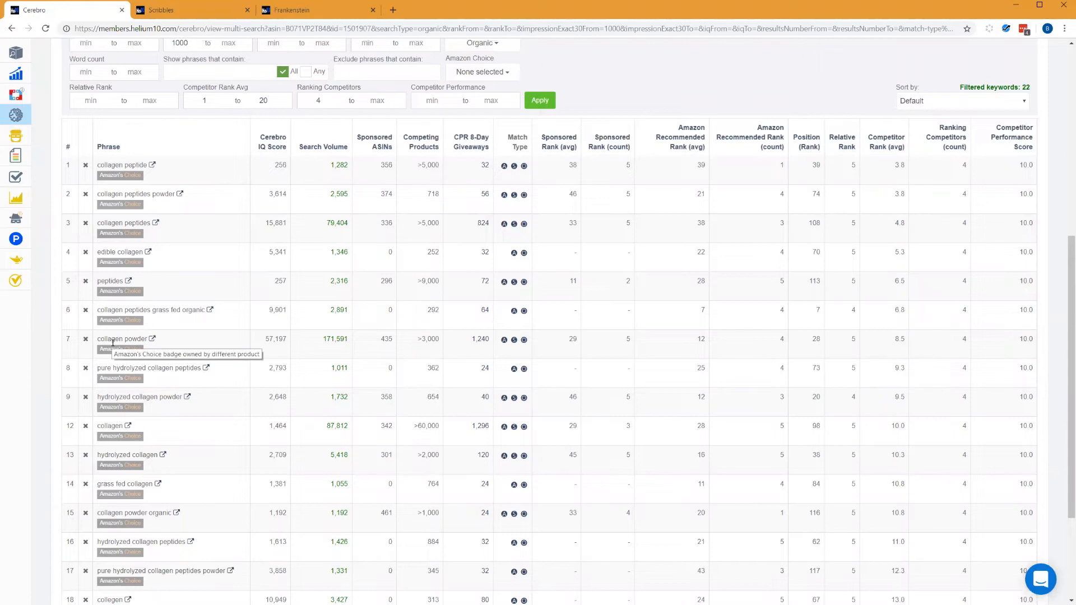
pyautogui.scroll(1, 127, 358)
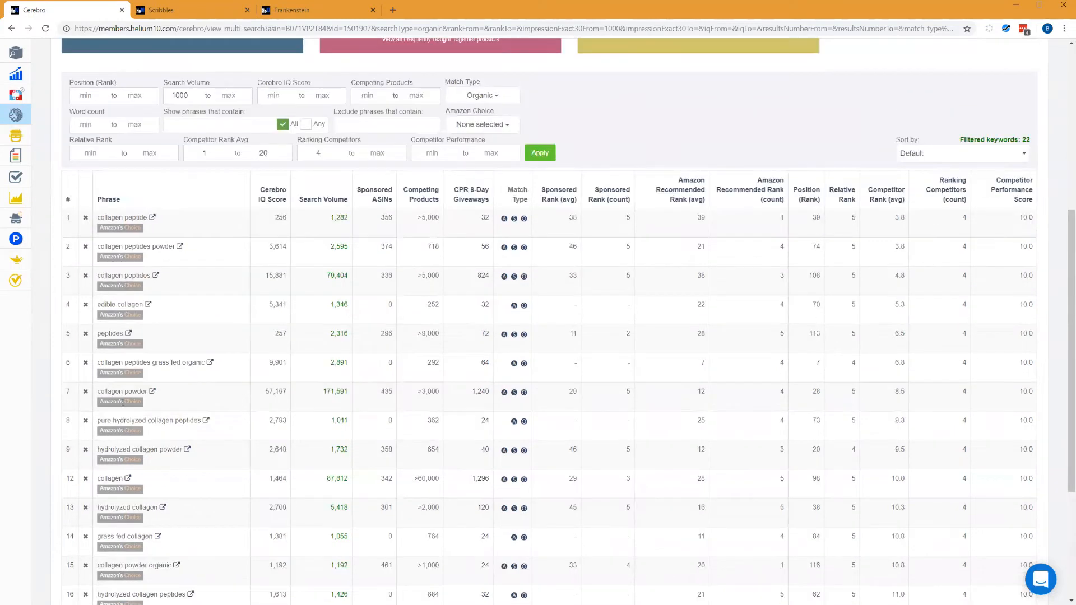
pyautogui.scroll(1, 131, 405)
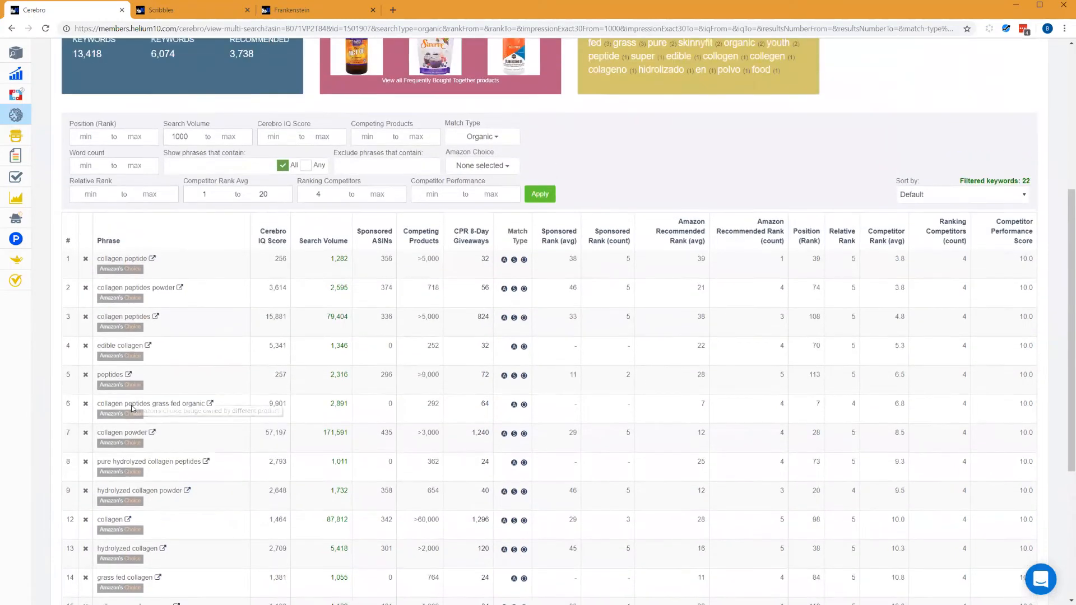
pyautogui.scroll(2, 140, 505)
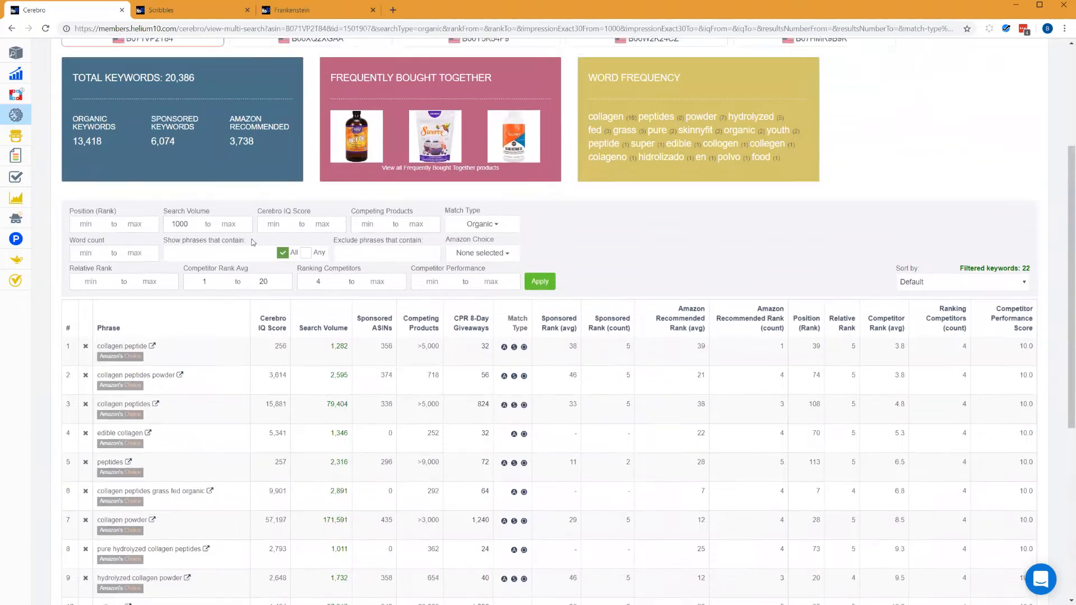
pyautogui.scroll(1, 252, 242)
pyautogui.scroll(1, 216, 324)
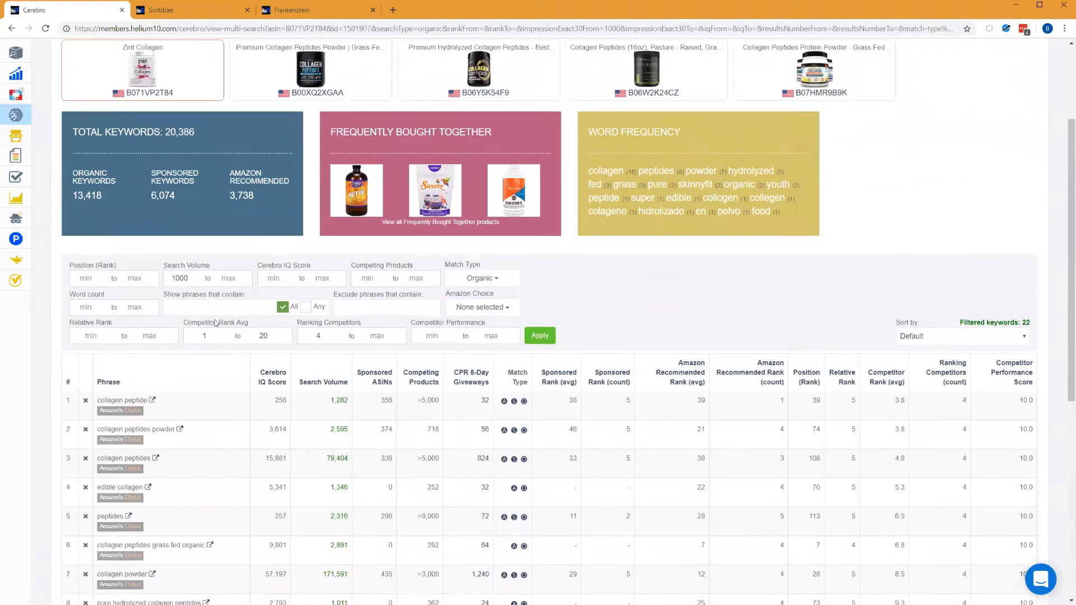
pyautogui.scroll(-1, 203, 380)
pyautogui.scroll(1, 116, 458)
pyautogui.scroll(-1, 116, 459)
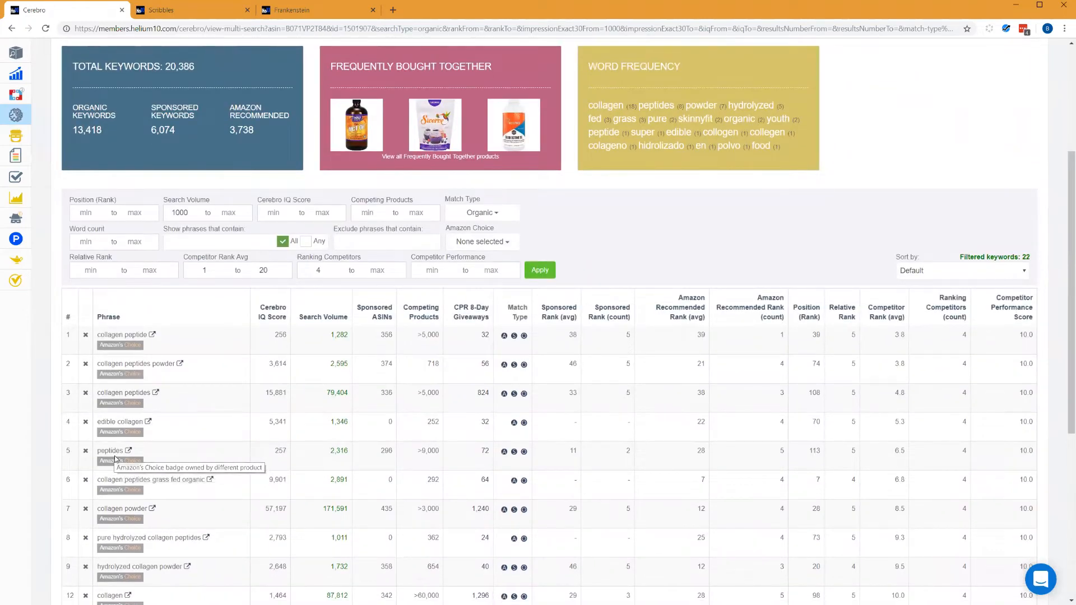
pyautogui.scroll(3, 94, 297)
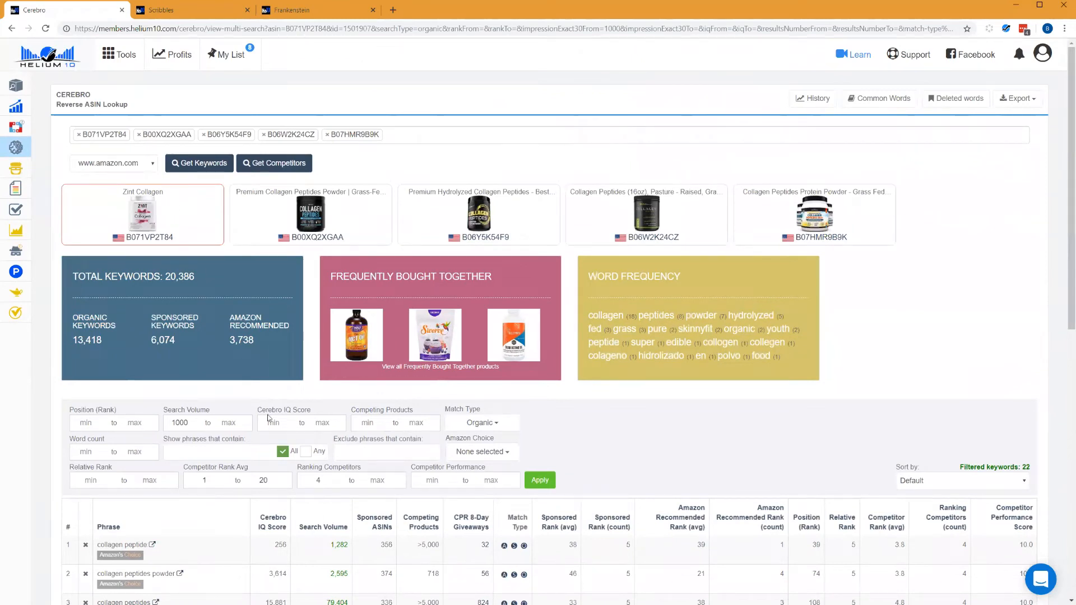
pyautogui.scroll(-1, 268, 415)
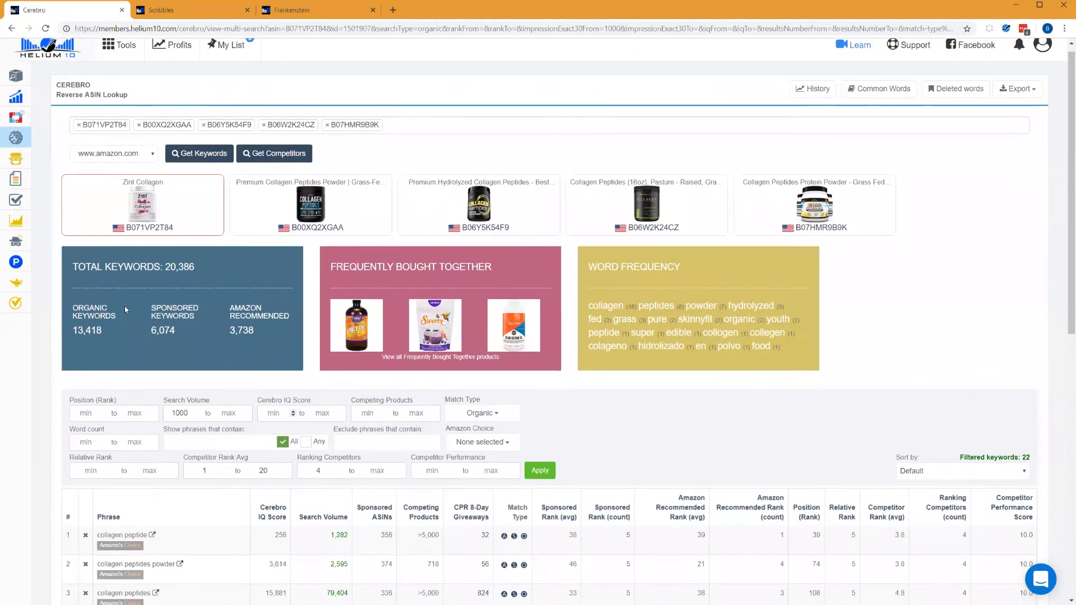
pyautogui.scroll(-5, 106, 336)
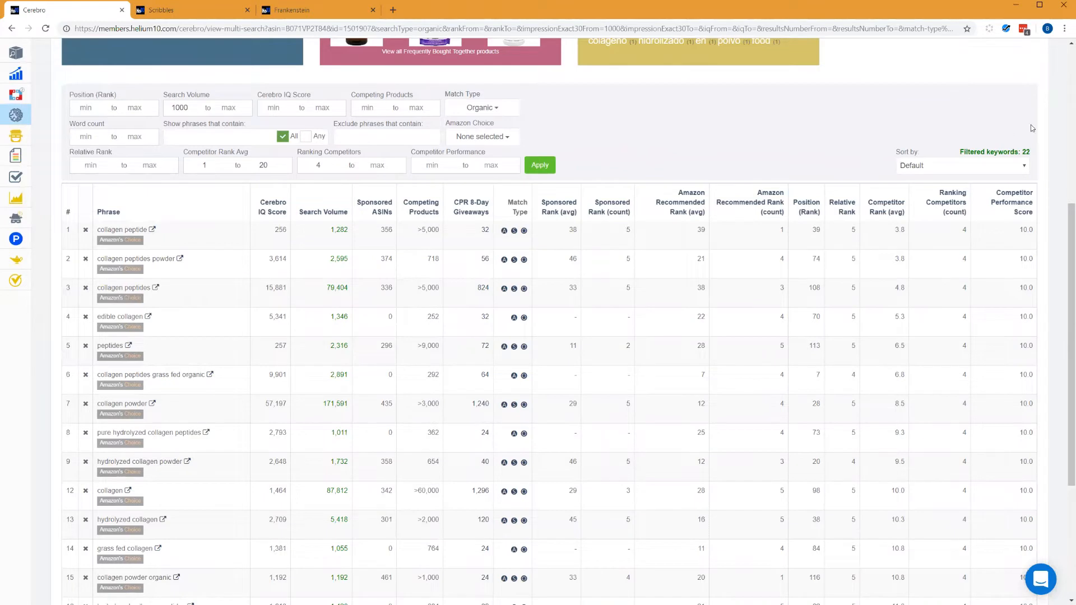
# - Copy the filtered Cerebro keywords to the clipboard and paste them into Scribbles, replacing the entire existing phrase list
pyautogui.scroll(2, 1008, 135)
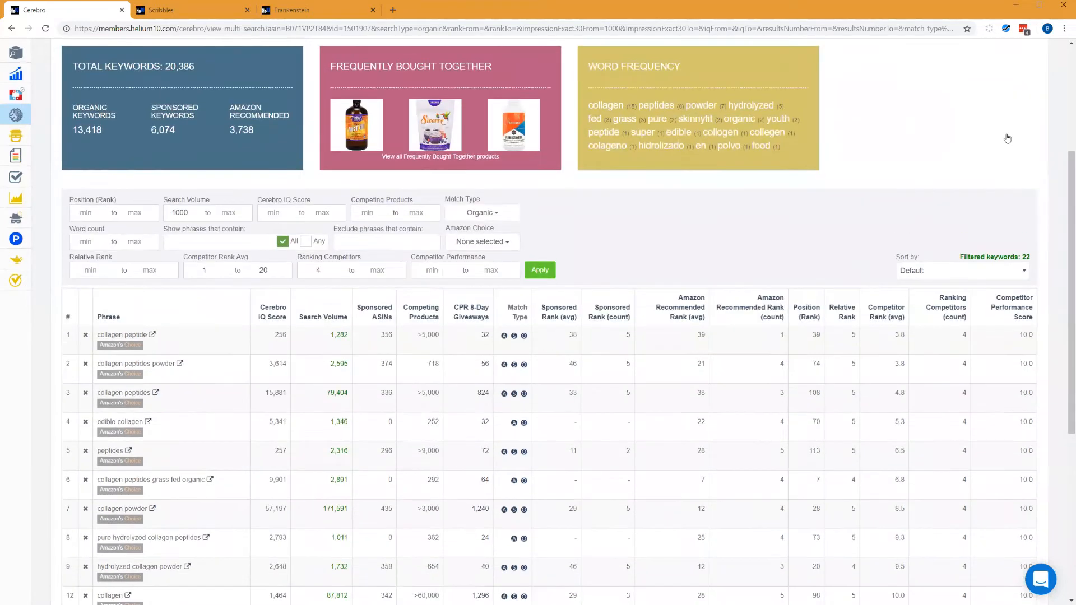
pyautogui.scroll(4, 1001, 172)
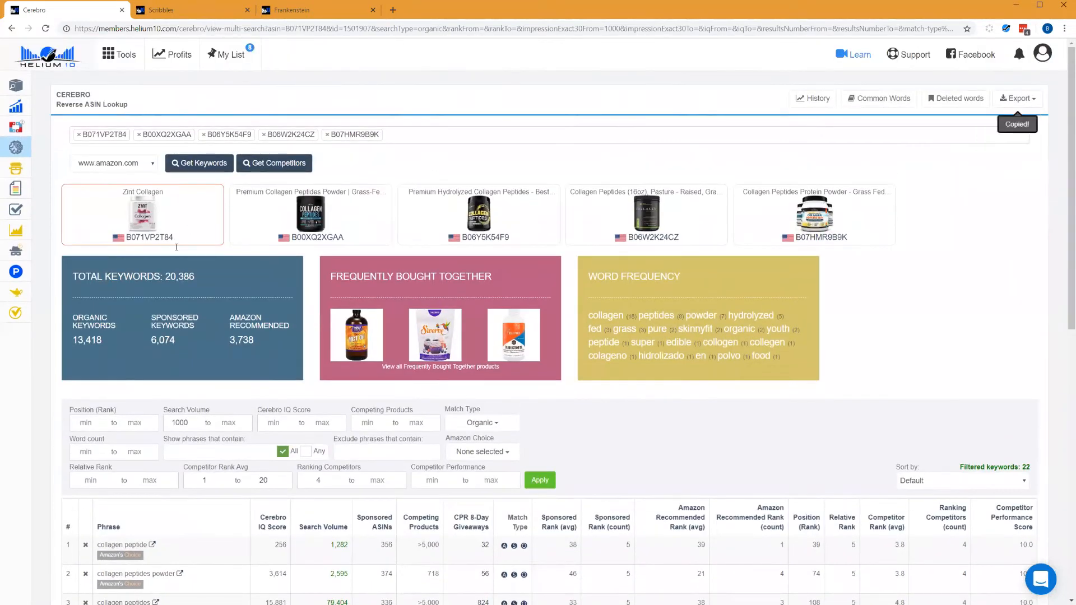
pyautogui.moveTo(87, 245)
pyautogui.mouseDown()
pyautogui.moveTo(55, 235)
pyautogui.moveTo(29, 148)
pyautogui.mouseUp()
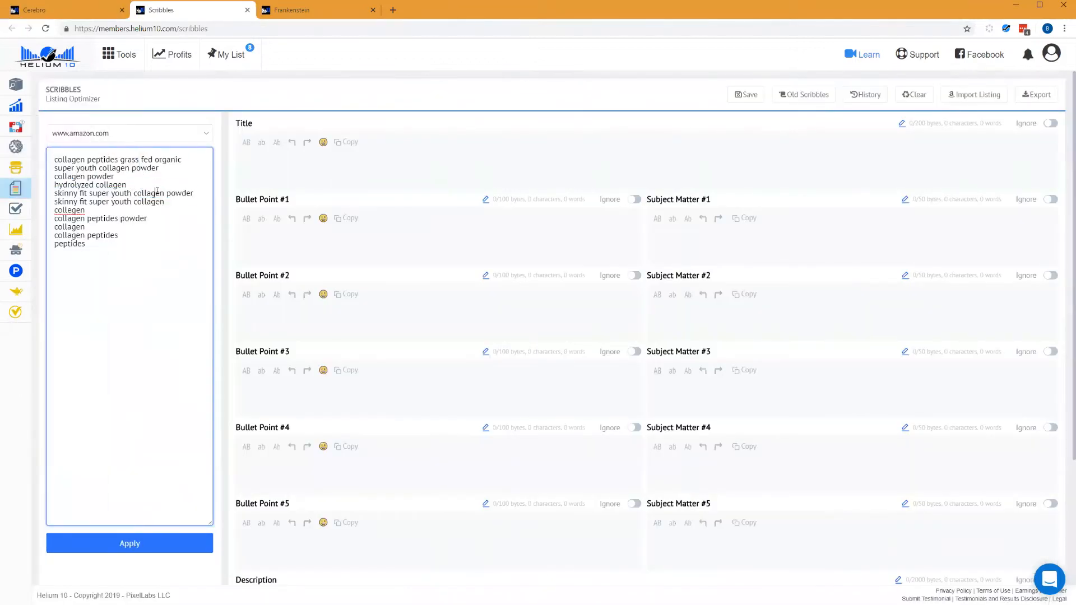
pyautogui.tripleClick(157, 192)
pyautogui.click(124, 236)
pyautogui.moveTo(124, 255); pyautogui.dragTo(45, 157)
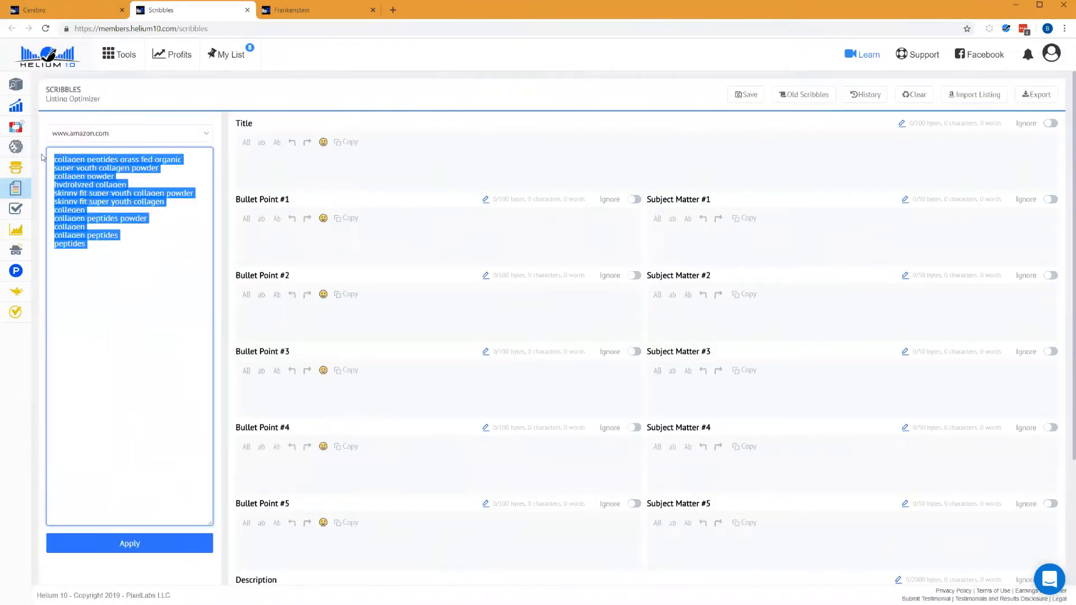
pyautogui.press('Delete')
pyautogui.write('collagen peptides grass fed organic colageno hidrolizado en polvo further food collagen peptides hydrolyzed collagen powder collagen powder skinnyfit super youth collagen powder skinnyfit collagen youth hydrolyzed collagen collagen peptide hydrolyzed collagen peptides collagen powder grass fed collegen collogen edible collagen pure hydrolyzed collagen peptides collagen peptides powder grass fed collagen collagen collagen peptides peptides collagen powder organic pure hydrolyzed collagen peptides powder')
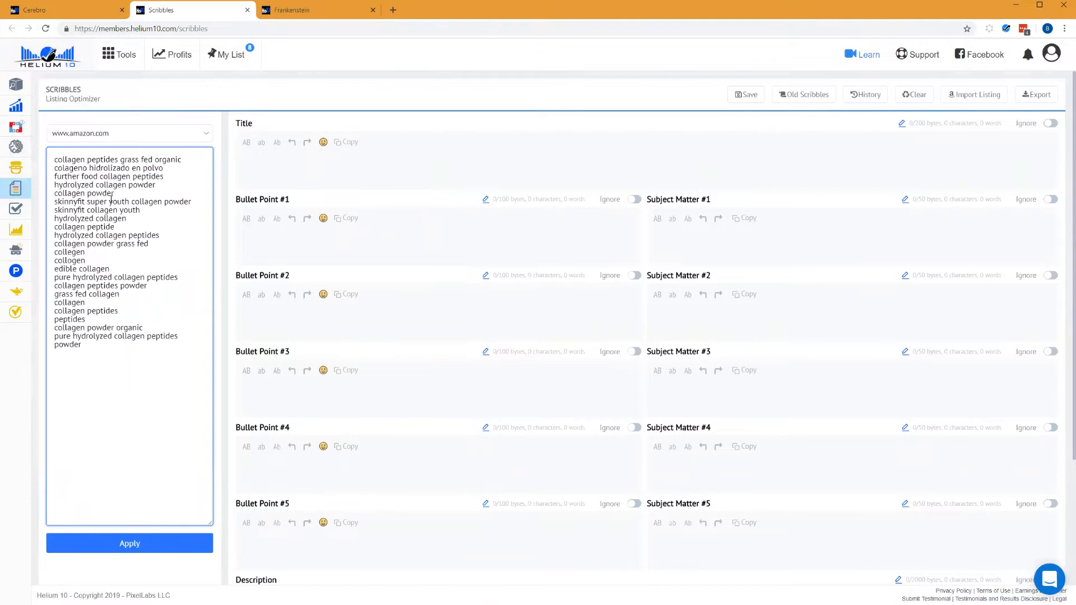
# - Delete the brand phrases "skinnyfit super youth collagen powder" and "skinnyfit collagen youth" from the Scribbles phrase list
pyautogui.moveTo(169, 208); pyautogui.dragTo(51, 204)
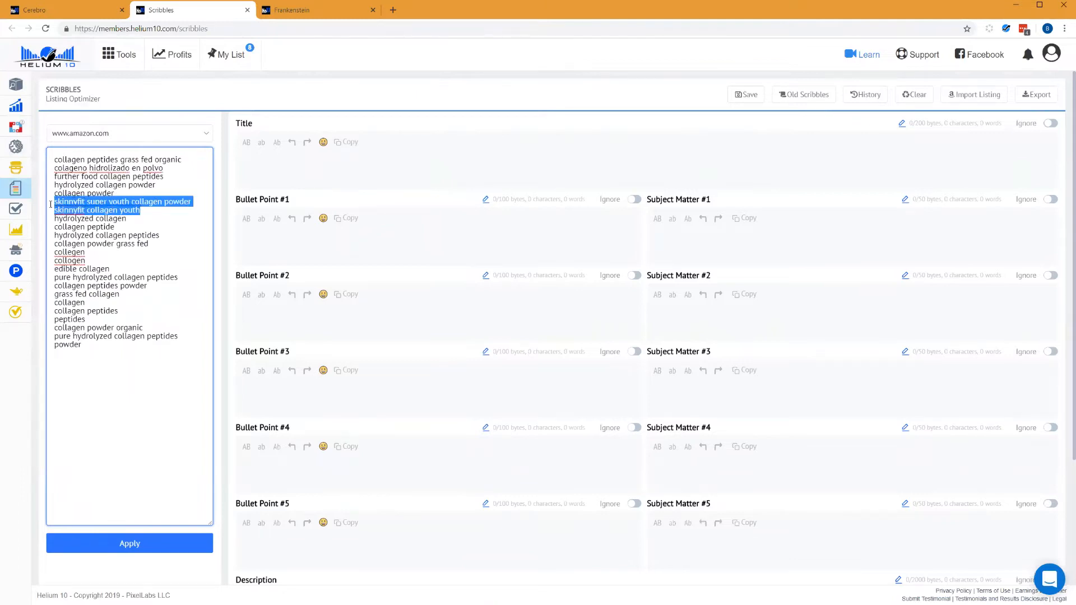
pyautogui.press('BackSpace')
pyautogui.press('BackSpace')
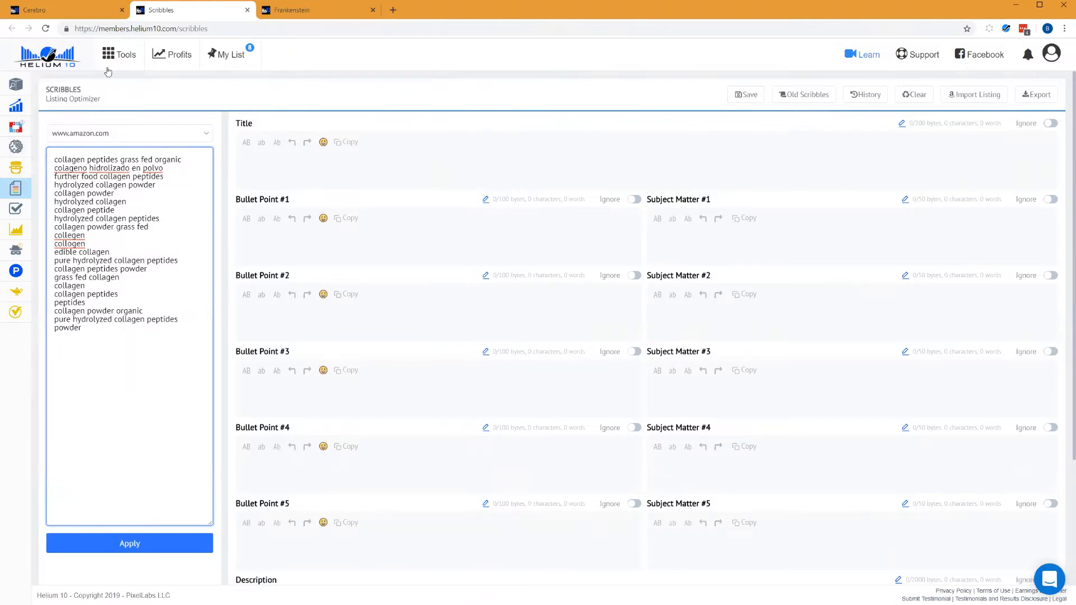
# - Send the filtered Cerebro keywords to Frankenstein, close that newly opened tab and return to Scribbles
pyautogui.click(76, 13)
pyautogui.click(1026, 103)
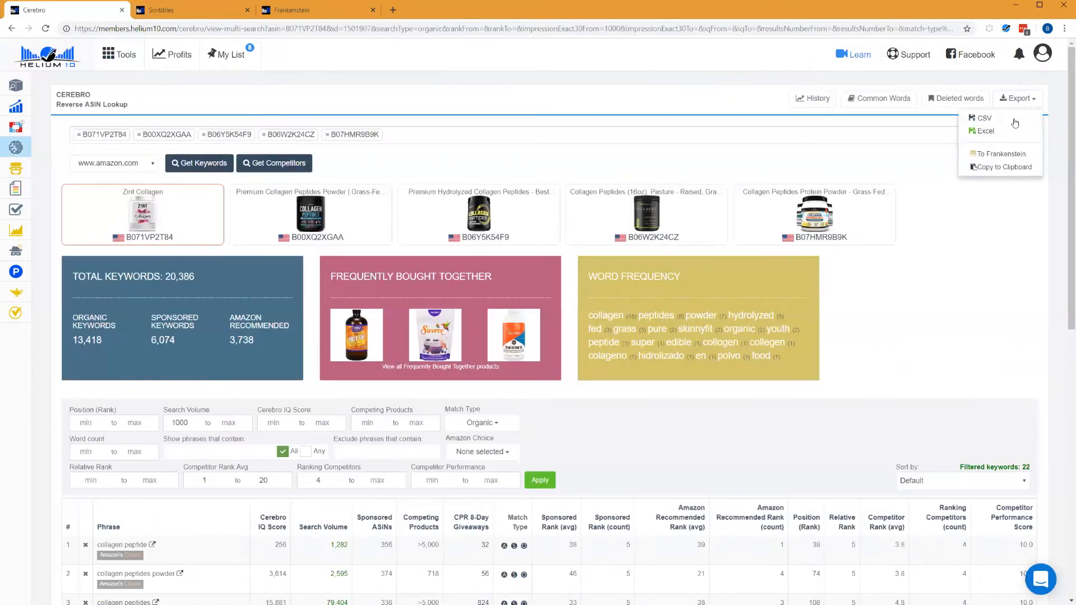
pyautogui.click(991, 158)
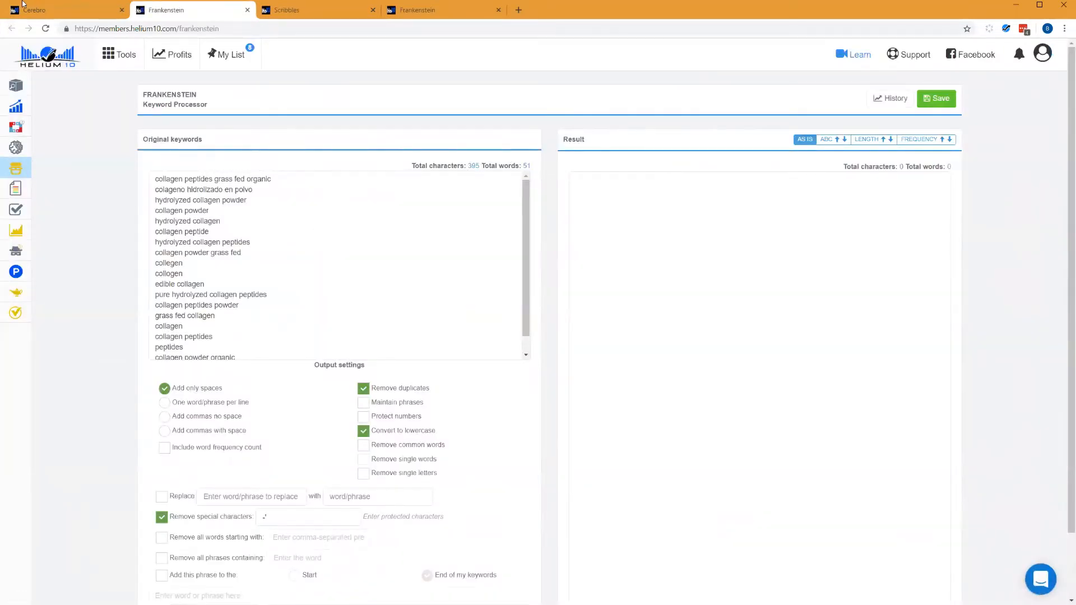
pyautogui.click(45, 11)
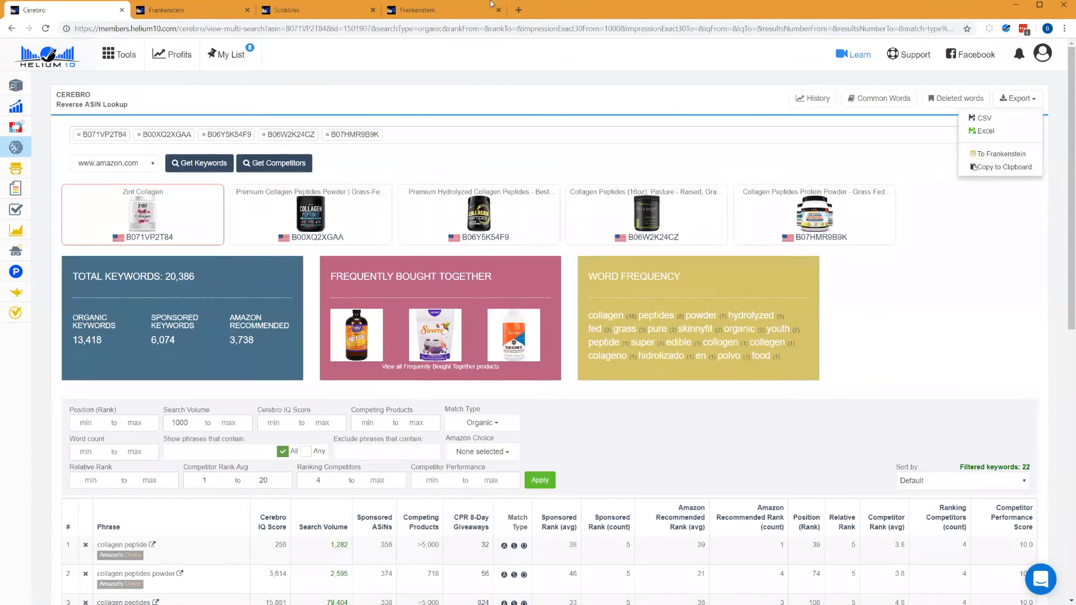
pyautogui.click(307, 12)
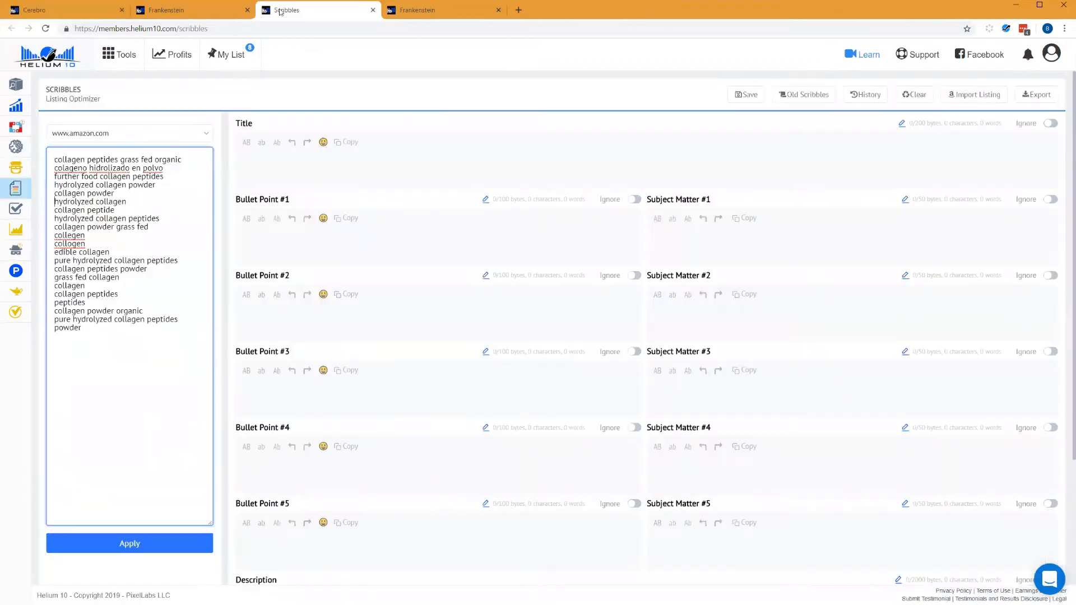
pyautogui.click(247, 10)
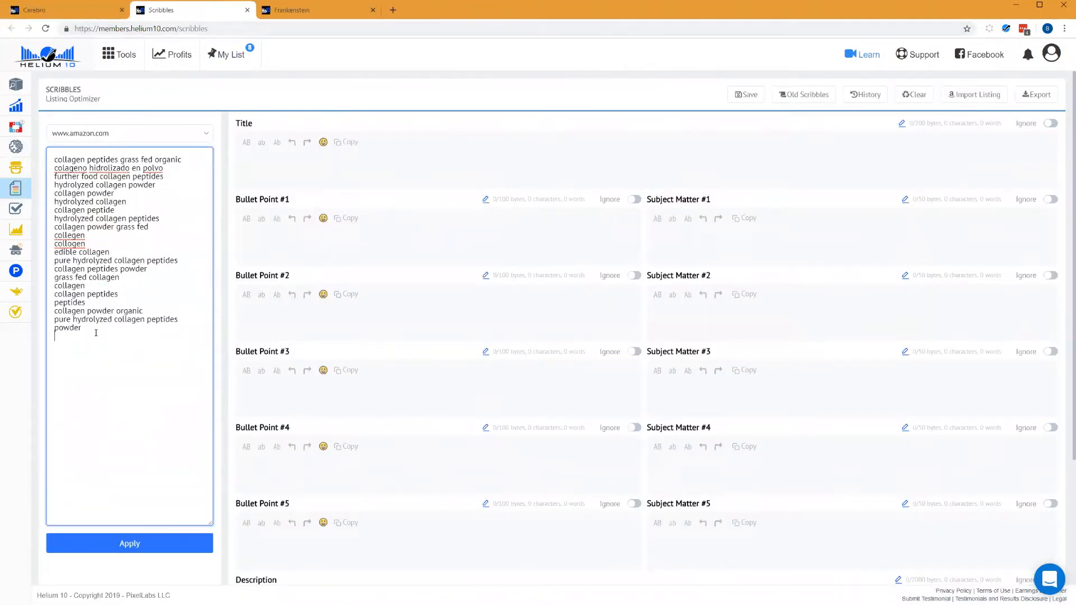
# - From Cerebro, open Magnet in a new tab and check its search history
pyautogui.click(51, 15)
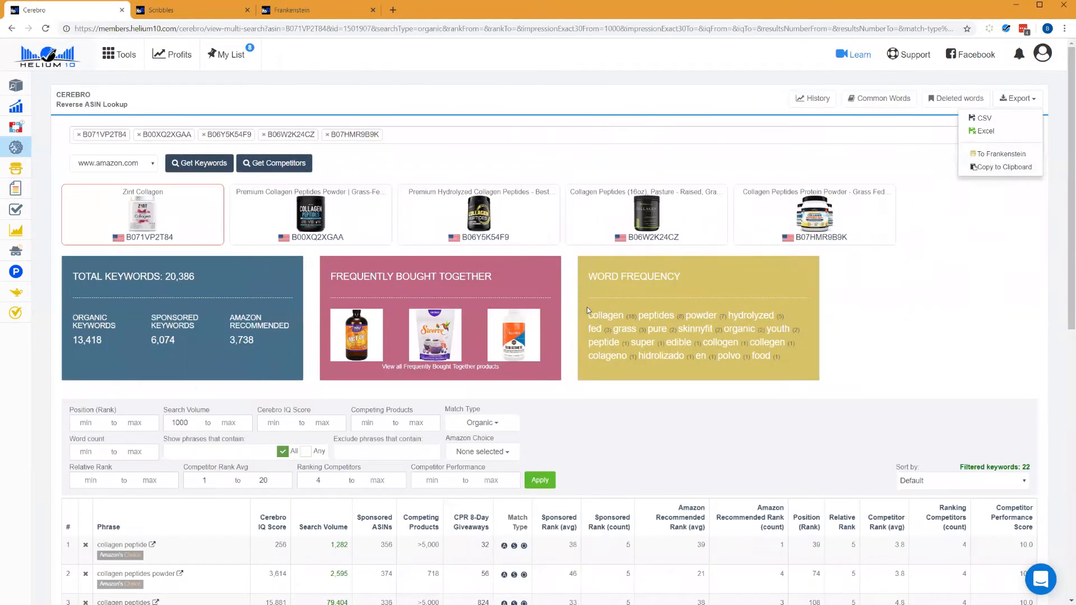
pyautogui.click(779, 264)
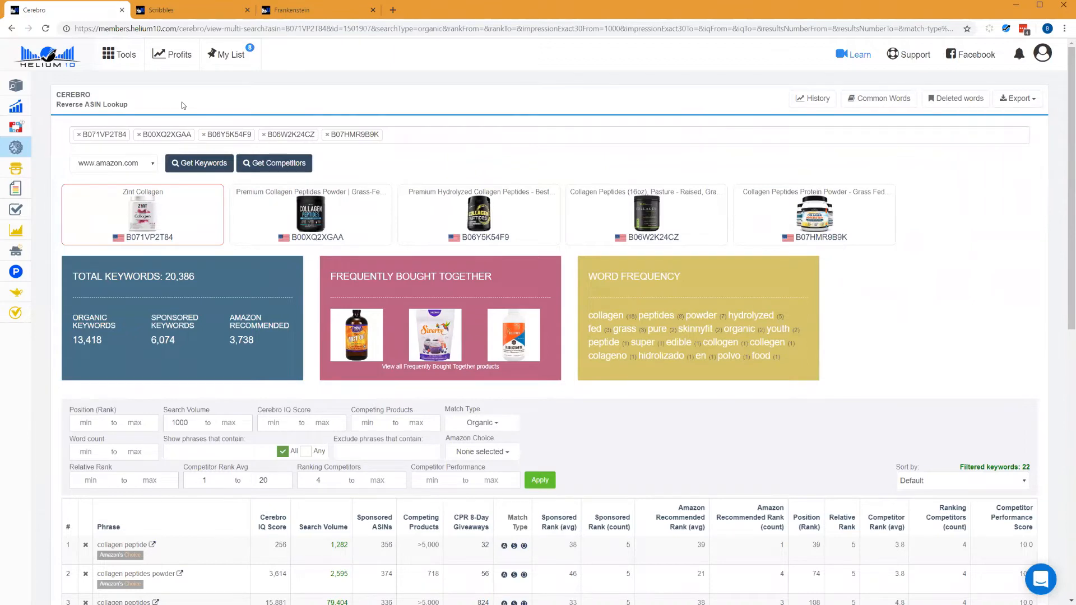
pyautogui.rightClick(32, 124)
pyautogui.click(73, 133)
pyautogui.click(191, 15)
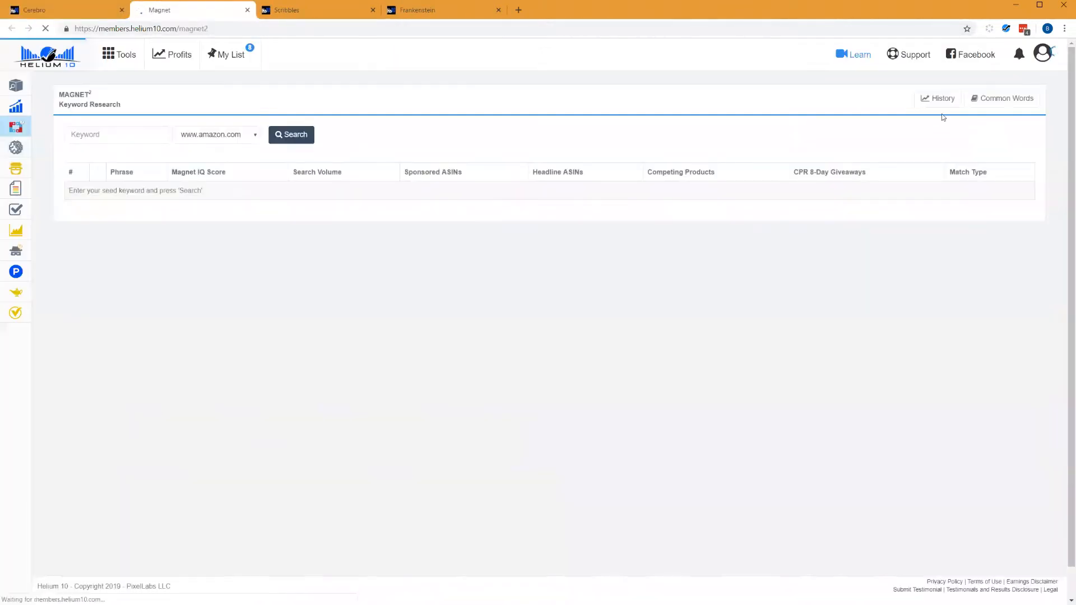
pyautogui.click(943, 99)
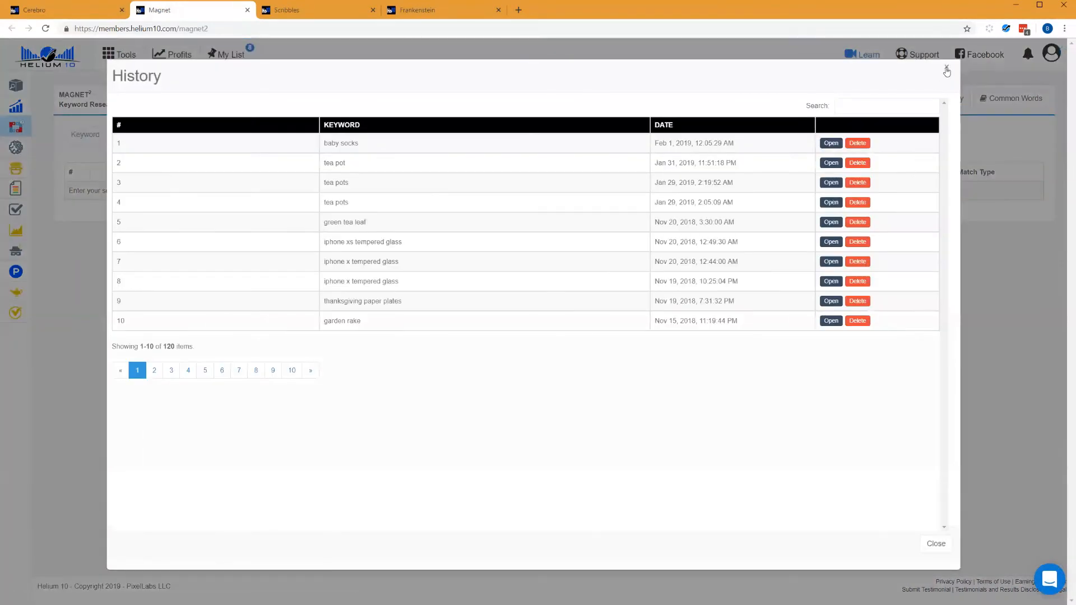
pyautogui.click(948, 67)
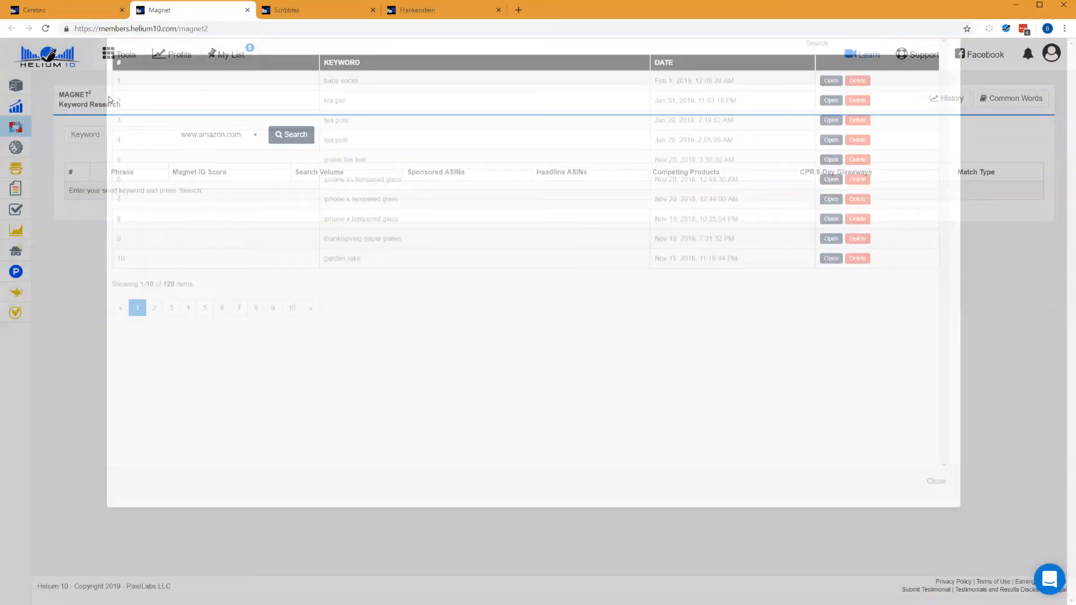
pyautogui.click(125, 134)
pyautogui.write('collagen ')
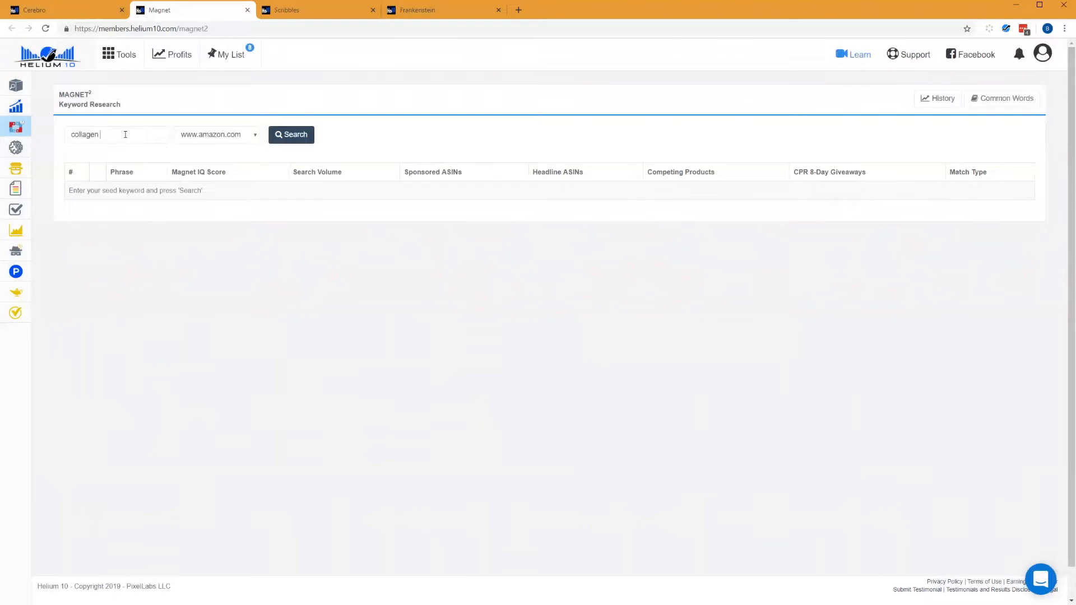
pyautogui.write('peptides')
pyautogui.click(274, 141)
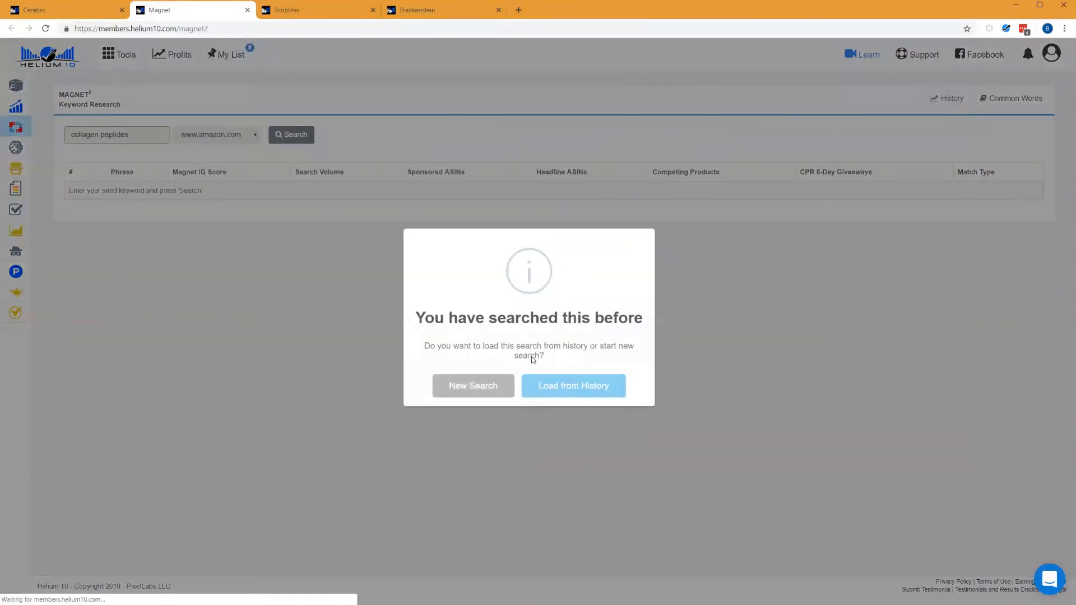
pyautogui.click(573, 384)
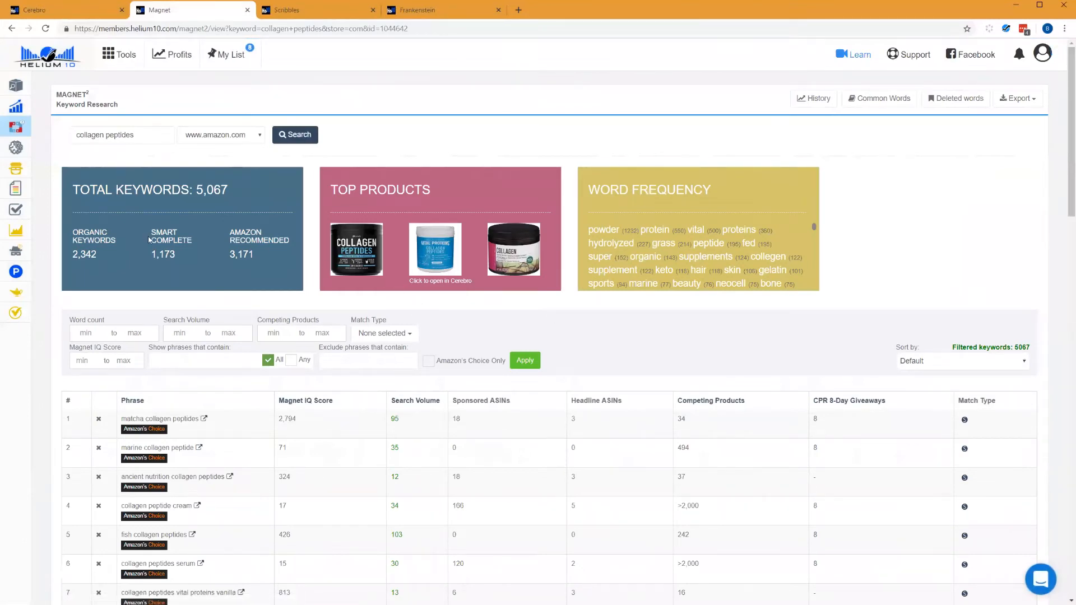
# - Filter the Magnet results to the Amazon Recommended match type with a minimum search volume of 400
pyautogui.click(395, 334)
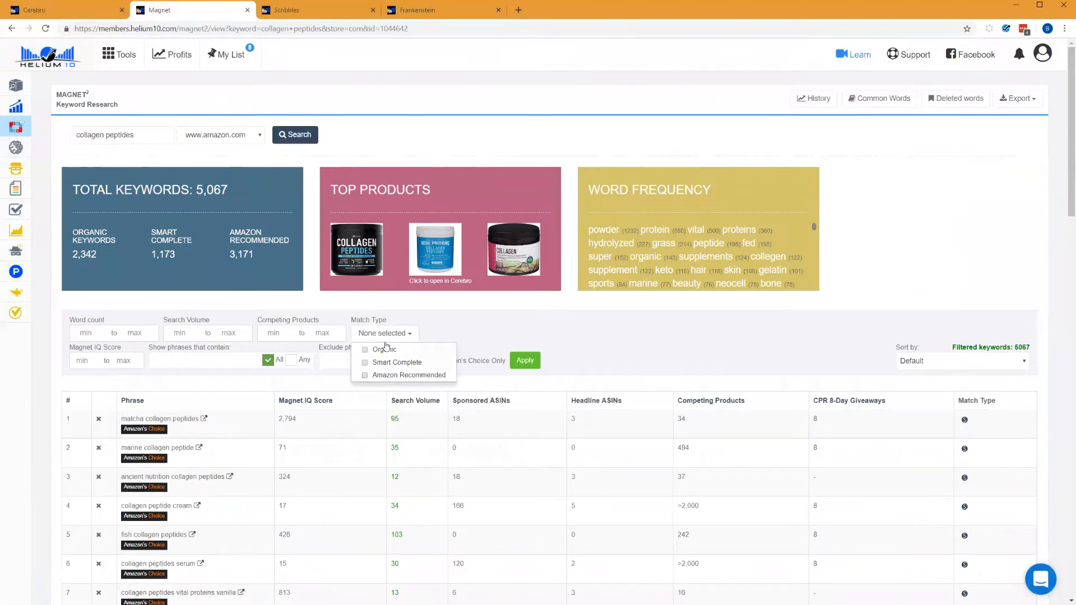
pyautogui.click(365, 375)
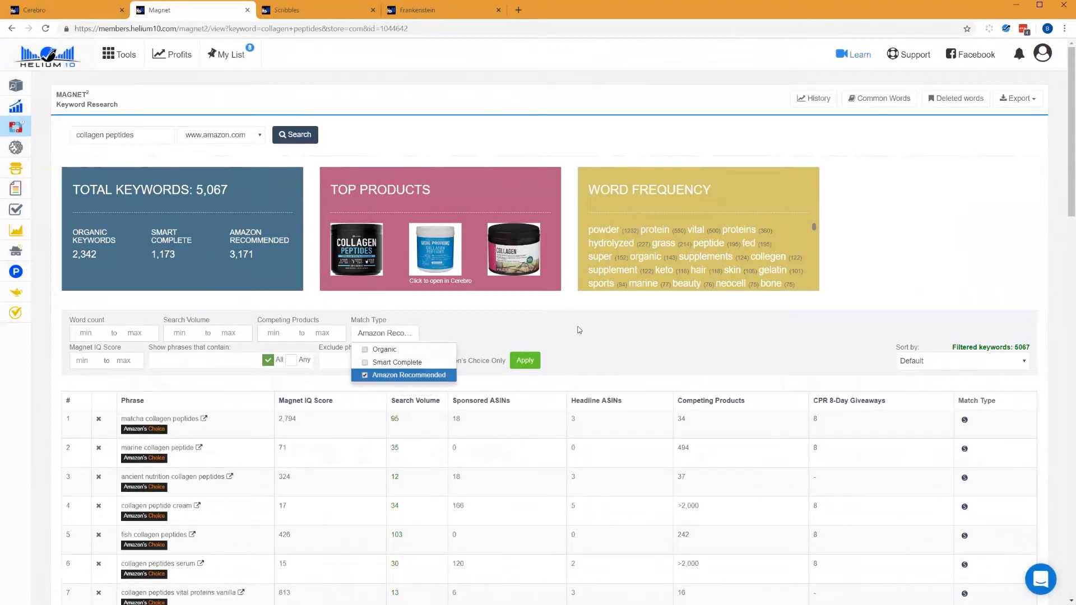
pyautogui.click(631, 339)
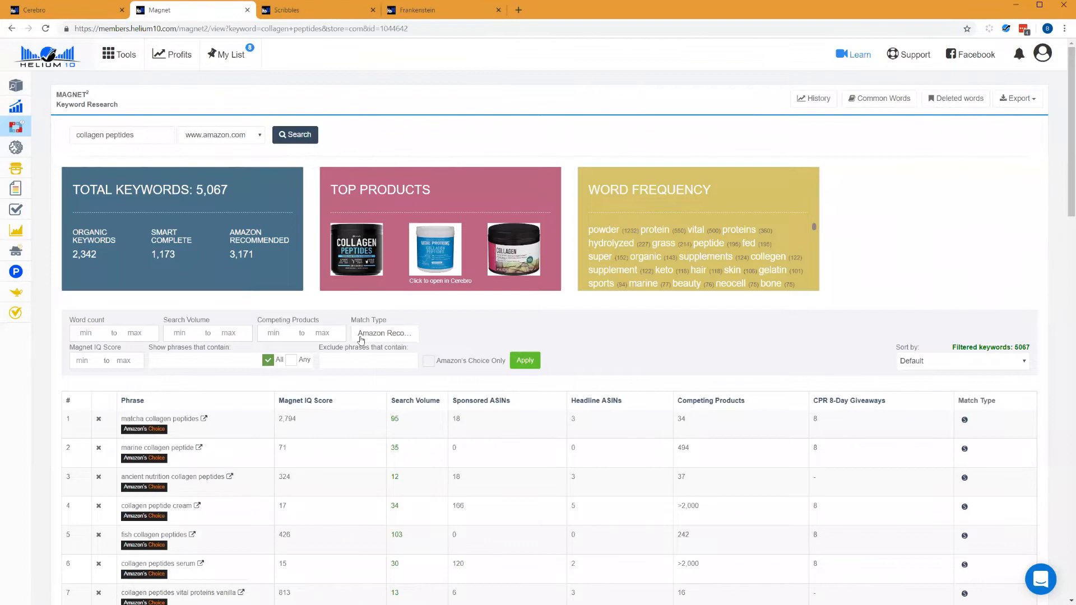
pyautogui.click(173, 331)
pyautogui.write('4000')
pyautogui.press('BackSpace')
pyautogui.click(518, 365)
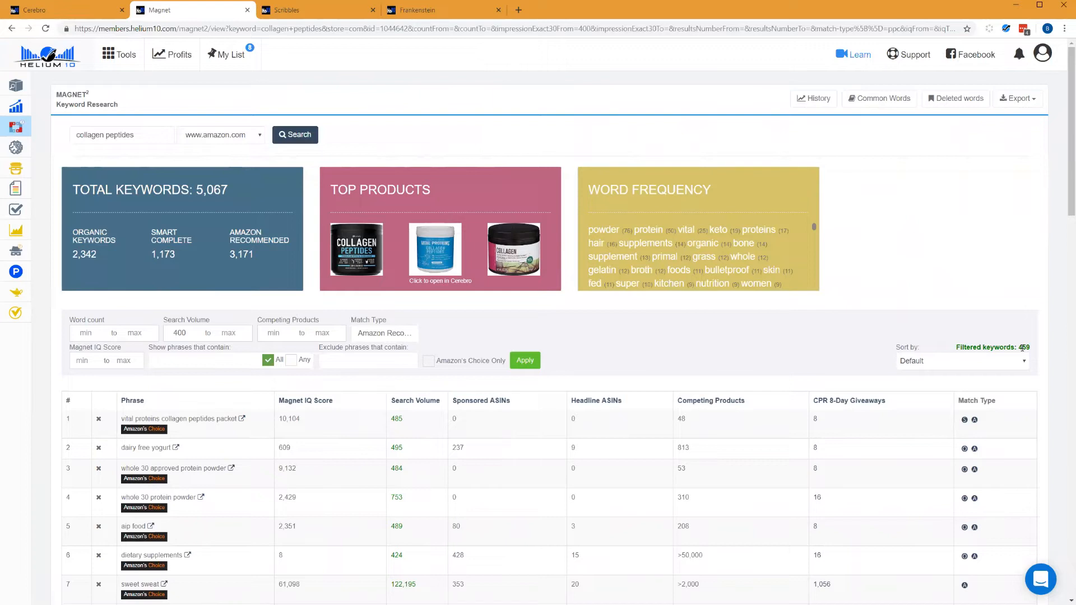
# - Review the filtered Magnet keywords and export them to Frankenstein
pyautogui.scroll(-2, 377, 389)
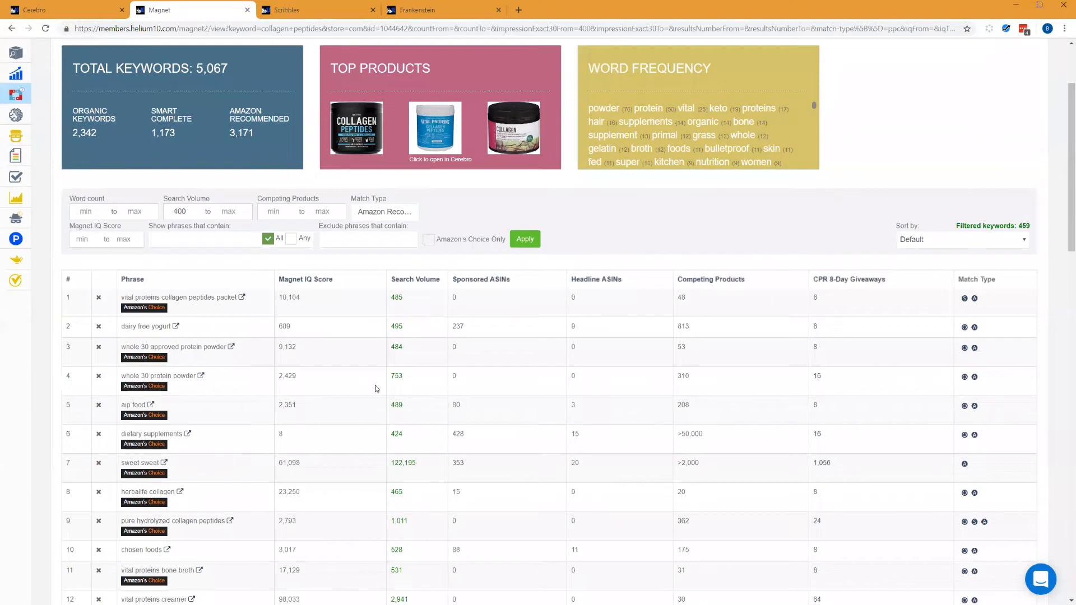
pyautogui.scroll(-2, 377, 389)
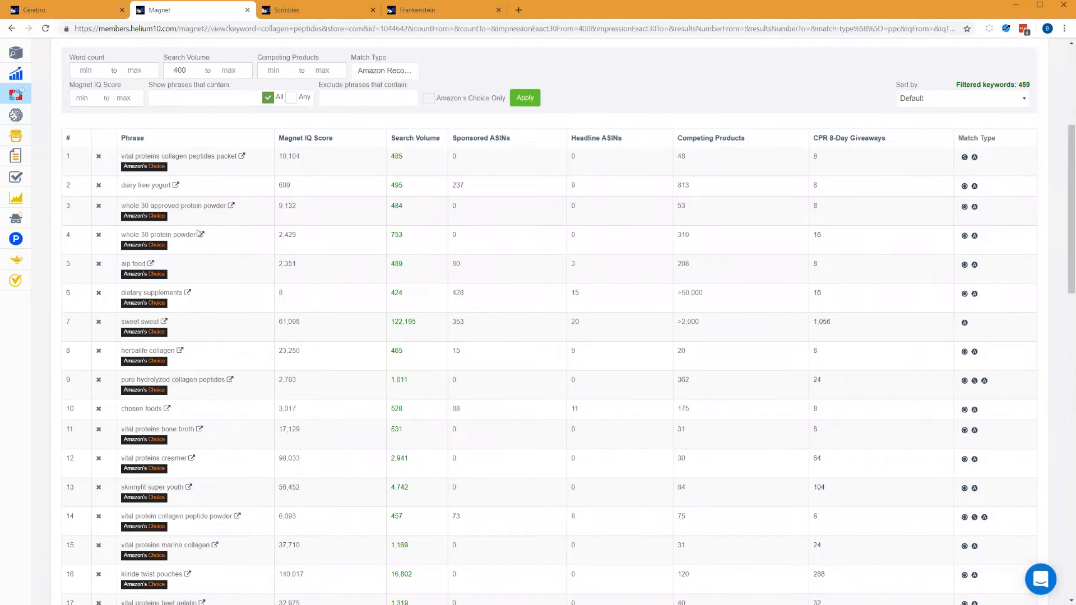
pyautogui.scroll(2, 673, 213)
pyautogui.scroll(2, 672, 213)
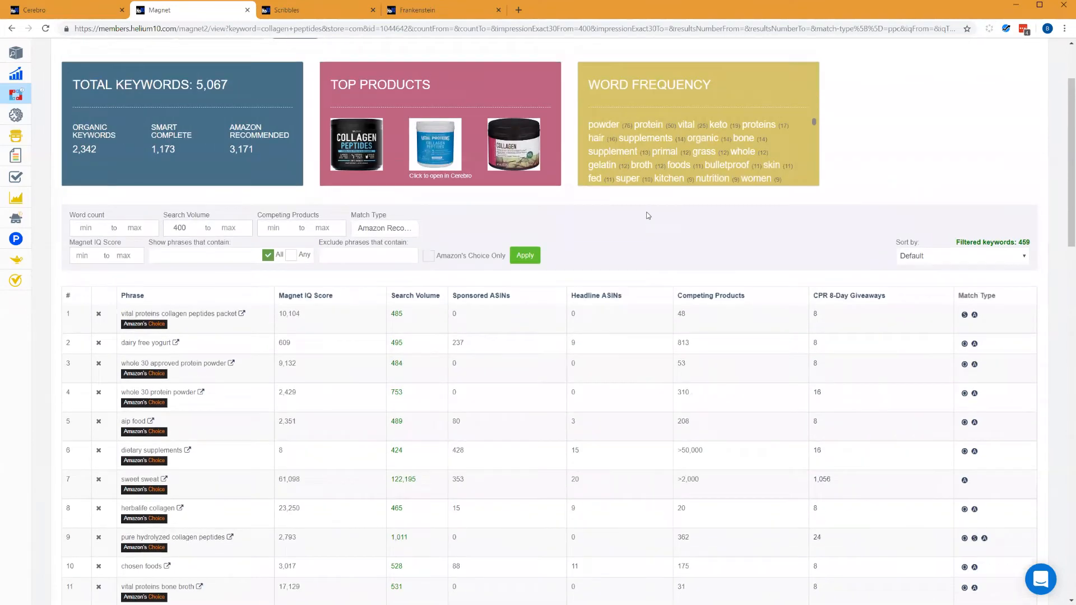
pyautogui.click(1030, 48)
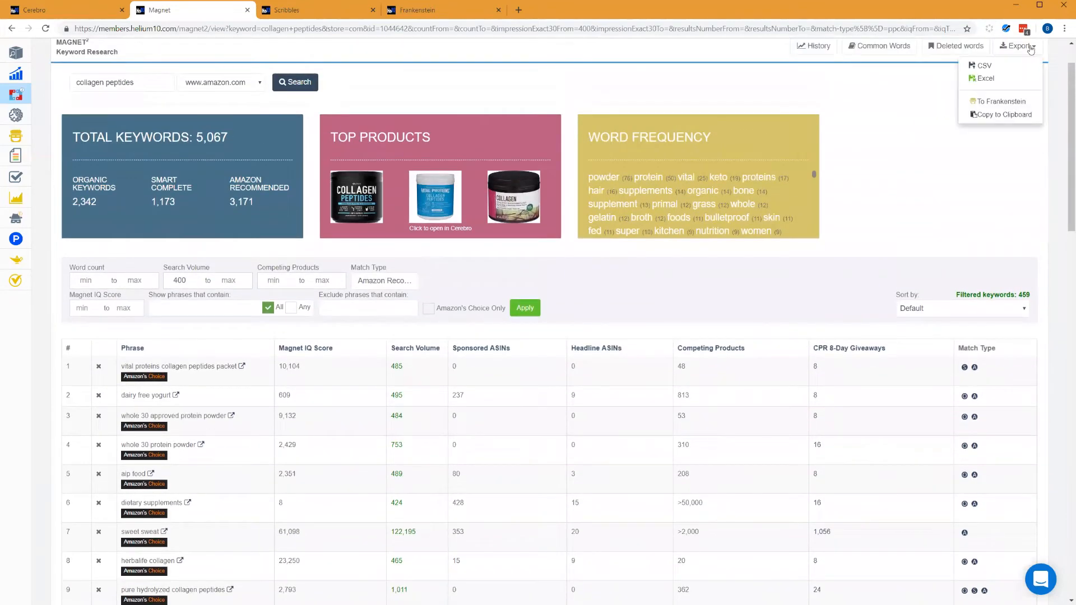
pyautogui.click(1000, 106)
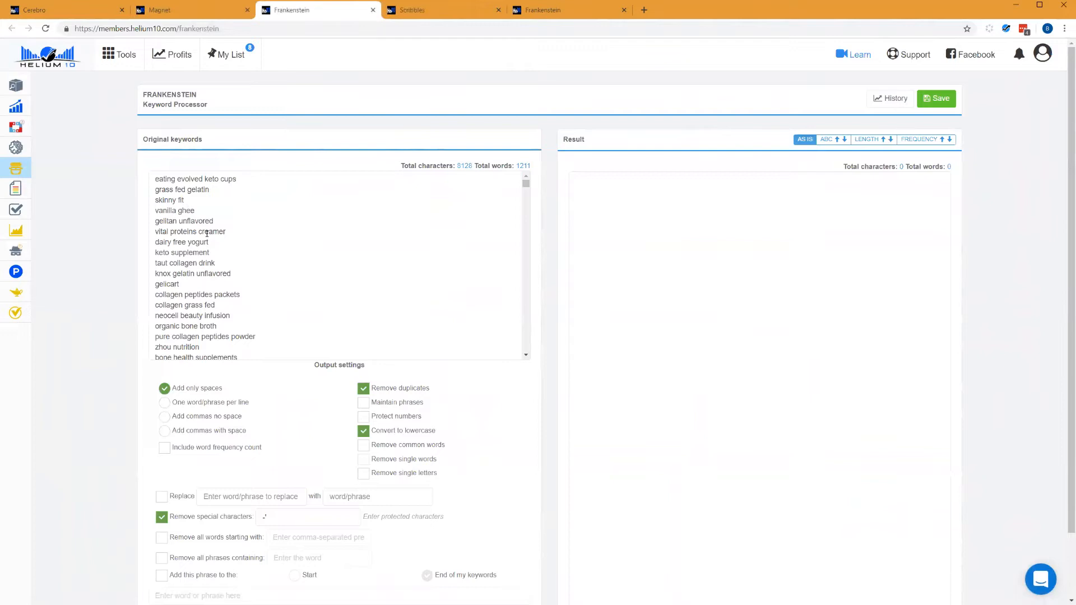
# - Examine Frankenstein's original keywords for words repeated across phrases, such as "collagen" and "peptides"
pyautogui.doubleClick(197, 192)
pyautogui.doubleClick(172, 222)
pyautogui.doubleClick(187, 233)
pyautogui.doubleClick(204, 295)
pyautogui.doubleClick(168, 295)
pyautogui.doubleClick(168, 314)
pyautogui.doubleClick(168, 326)
pyautogui.doubleClick(224, 336)
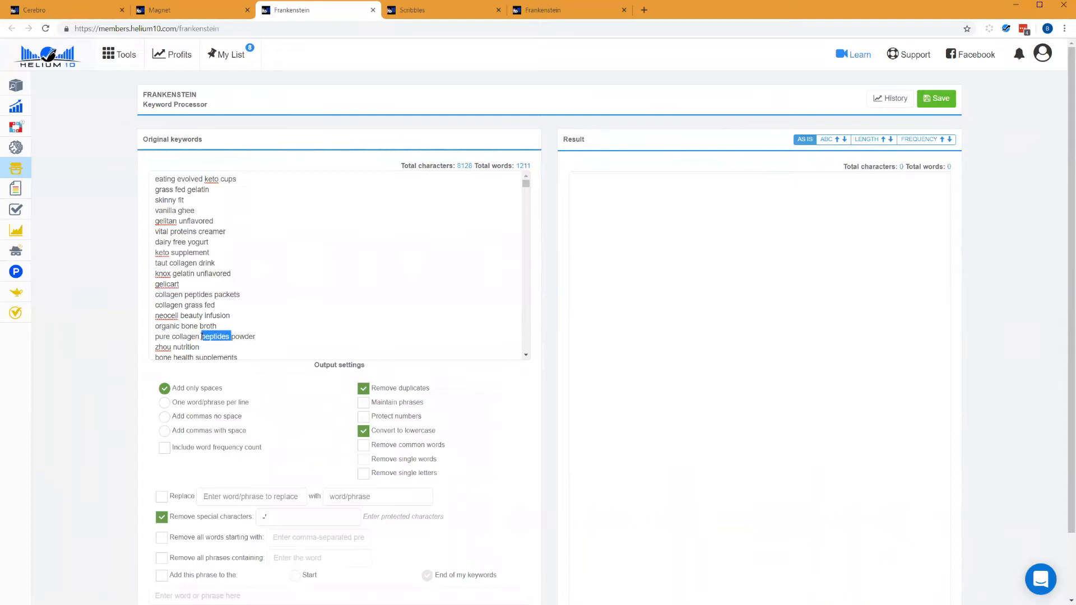
pyautogui.doubleClick(186, 336)
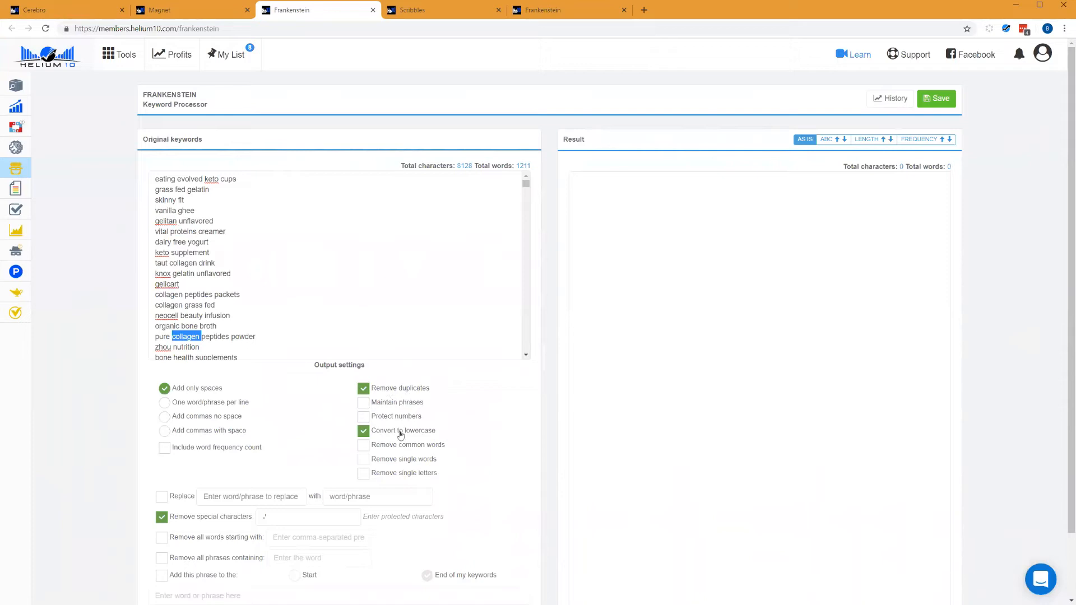
# - Process the keywords in Frankenstein with duplicates removed and lowercase conversion, and compare the result with Magnet's filtered keyword count
pyautogui.scroll(-2, 479, 385)
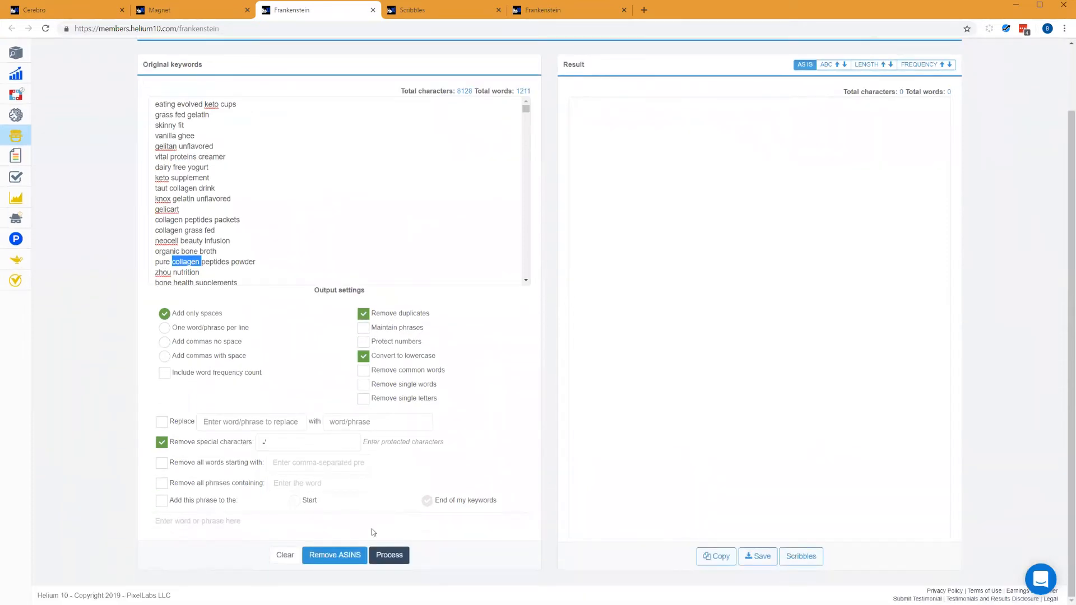
pyautogui.click(389, 555)
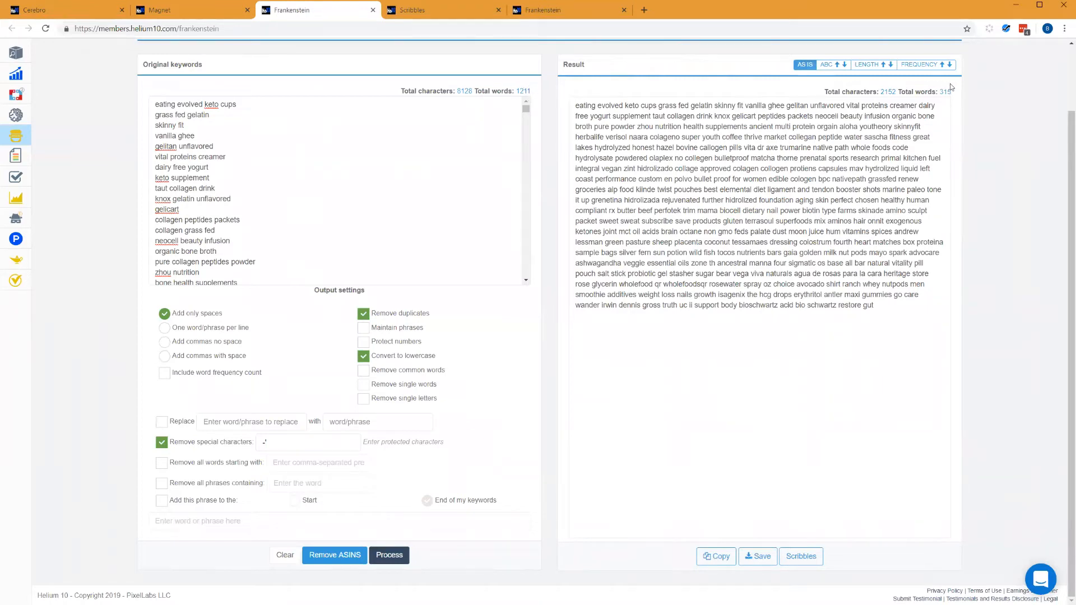
pyautogui.click(213, 8)
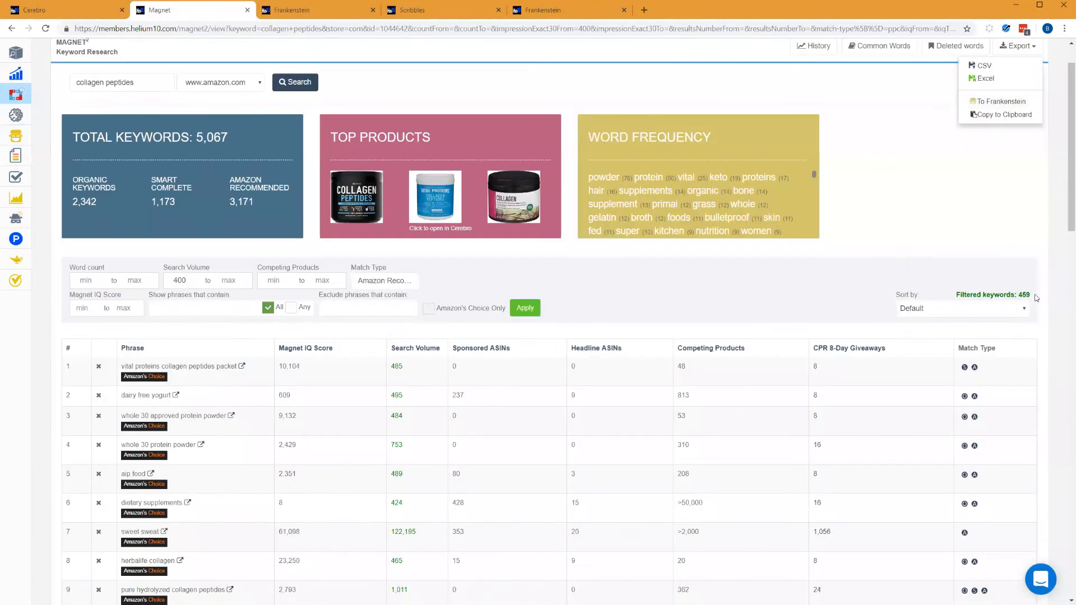
pyautogui.moveTo(1037, 296); pyautogui.dragTo(1015, 294)
pyautogui.click(319, 14)
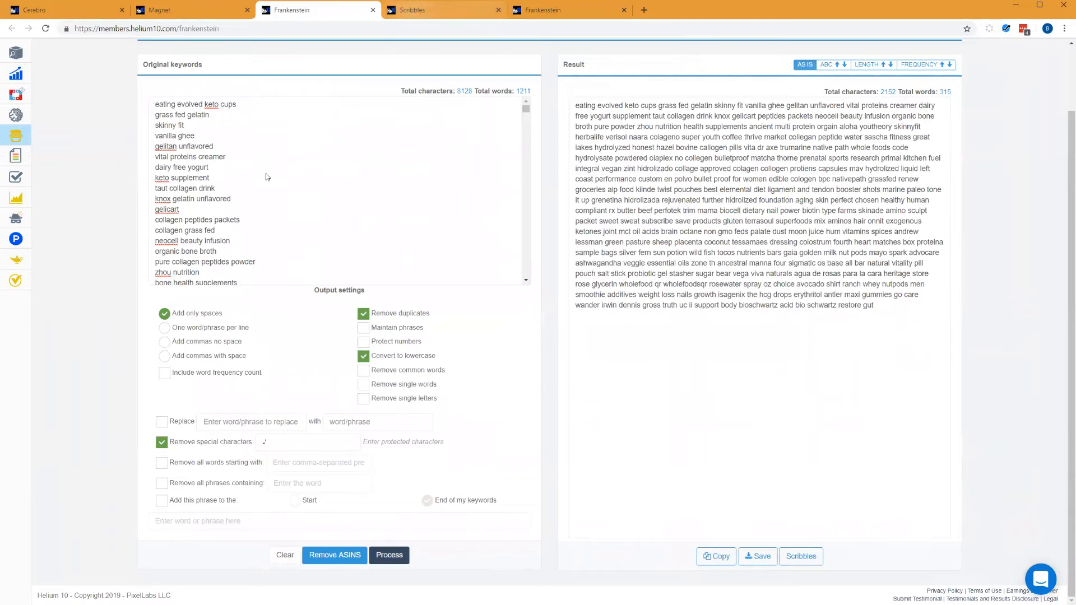
# - Copy the word "eating" from Frankenstein's result and paste it at the end of the Scribbles keyword list
pyautogui.hotkey('ctrl', 'Tab')
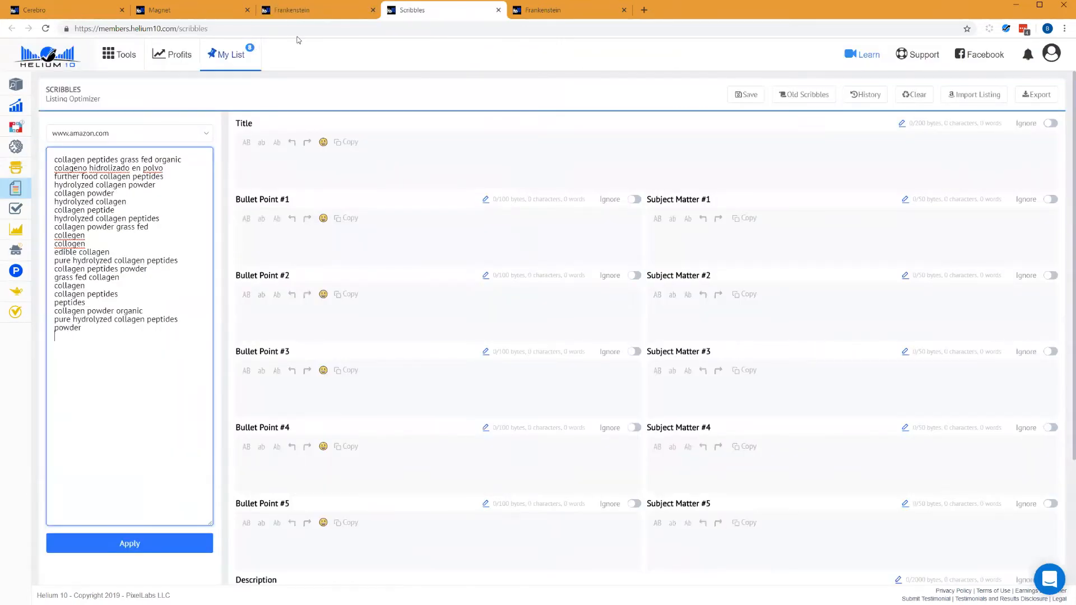
pyautogui.click(312, 10)
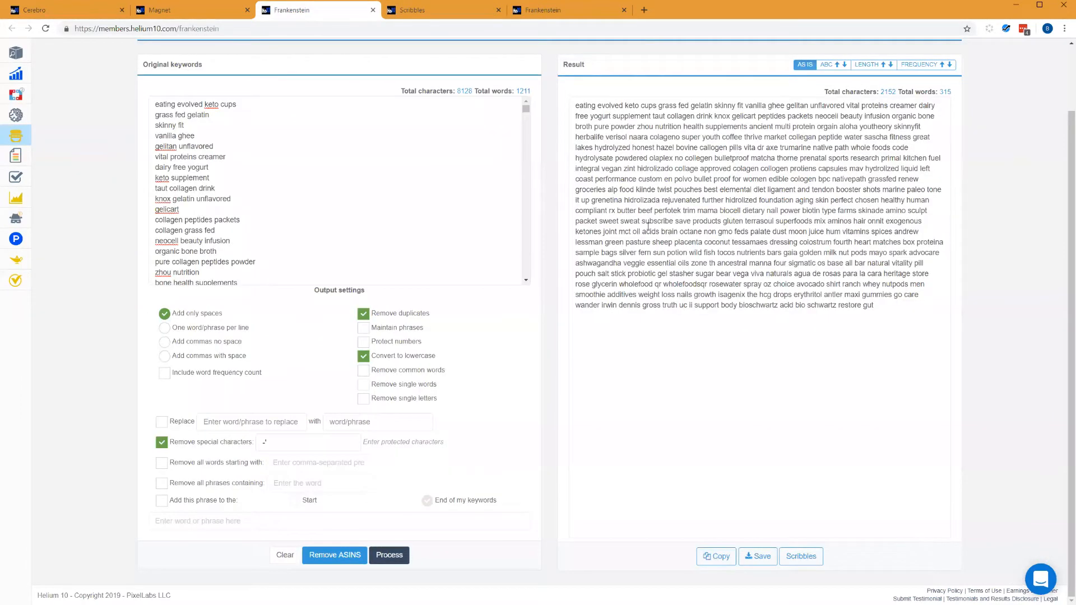
pyautogui.doubleClick(591, 105)
pyautogui.hotkey('ctrl', 'c')
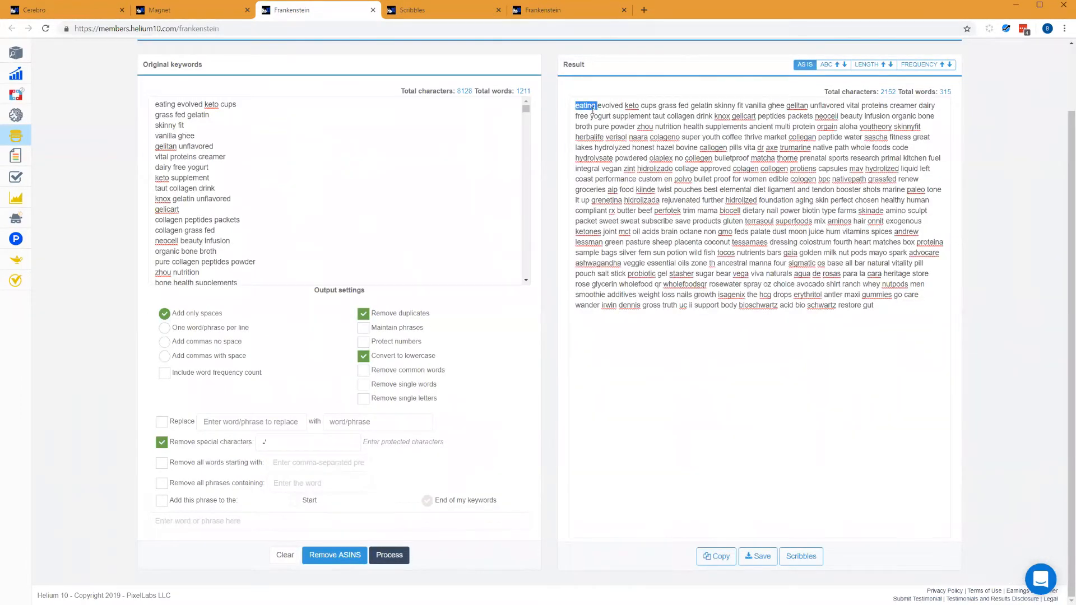
pyautogui.click(443, 10)
pyautogui.click(197, 348)
pyautogui.hotkey('ctrl', 'v')
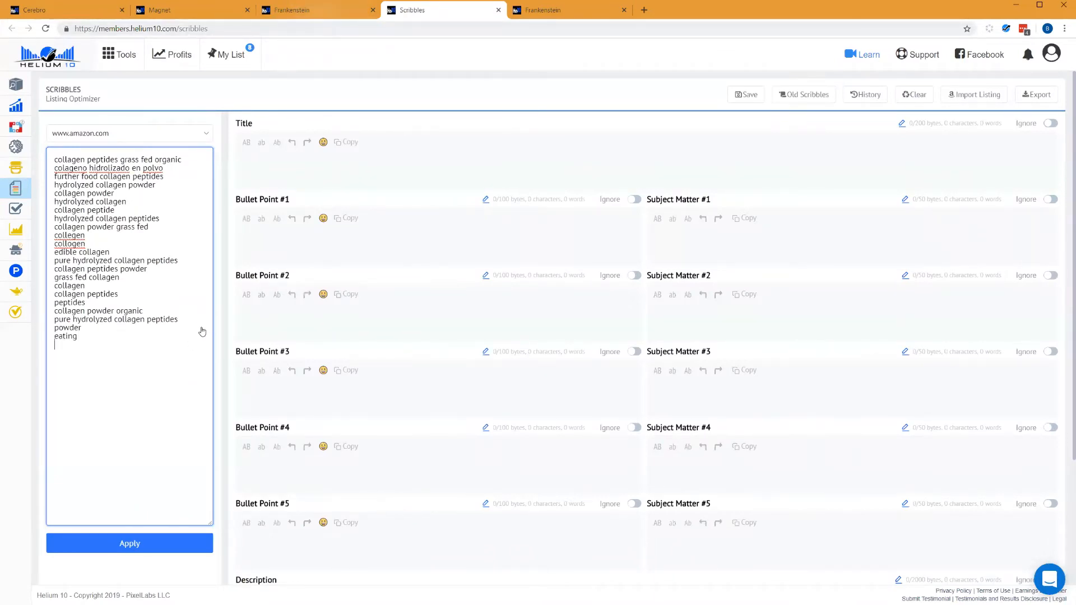
# - Output Frankenstein's result as one word per line, and copy the whole result to the end of the Scribbles keyword list
pyautogui.hotkey('ctrl', 'shift', 'Tab')
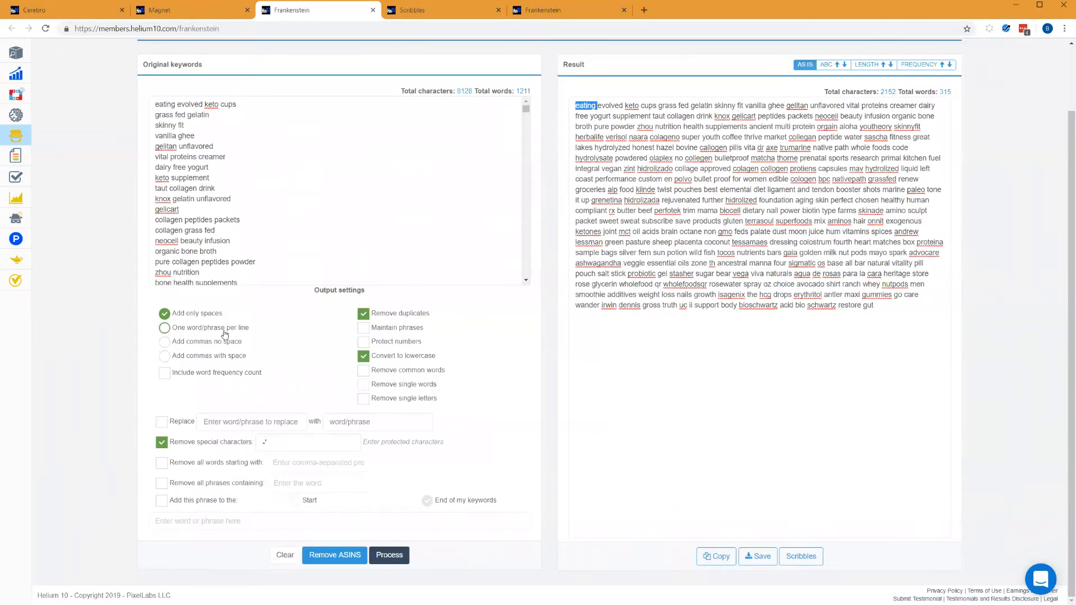
pyautogui.click(194, 331)
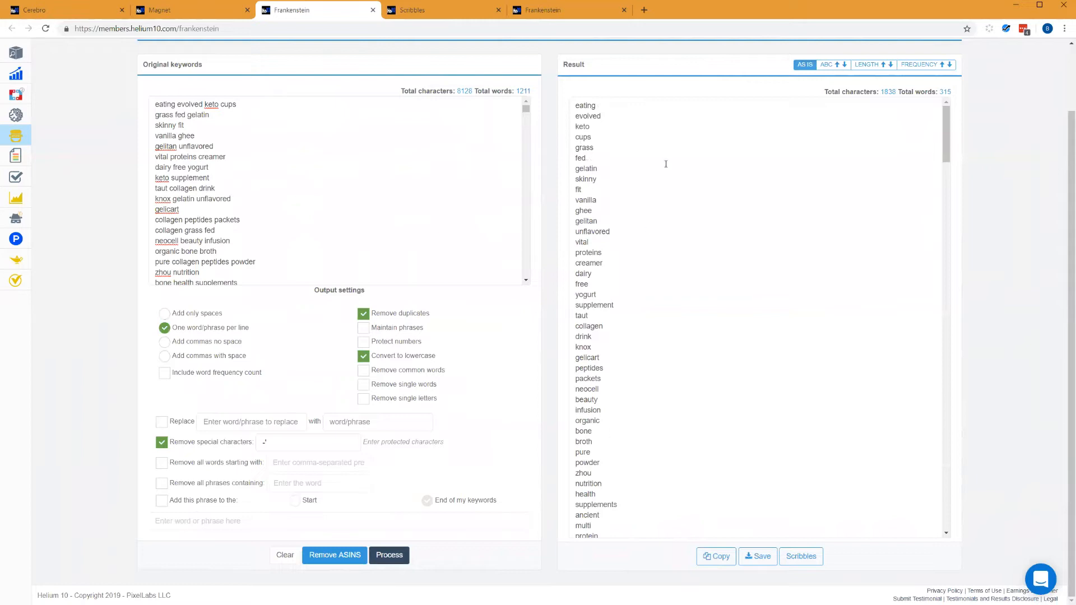
pyautogui.click(719, 557)
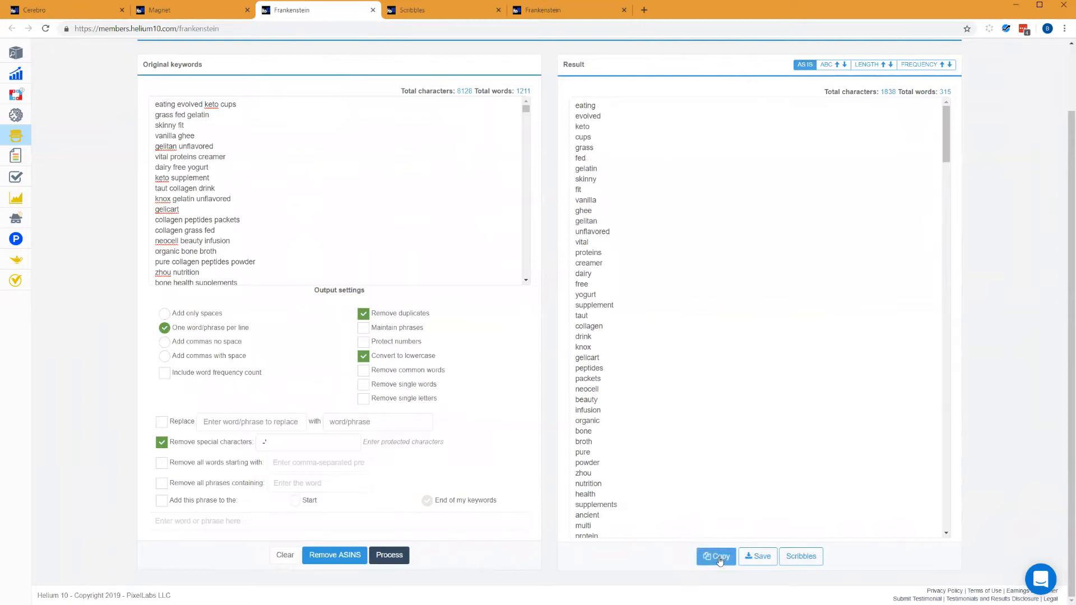
pyautogui.click(436, 8)
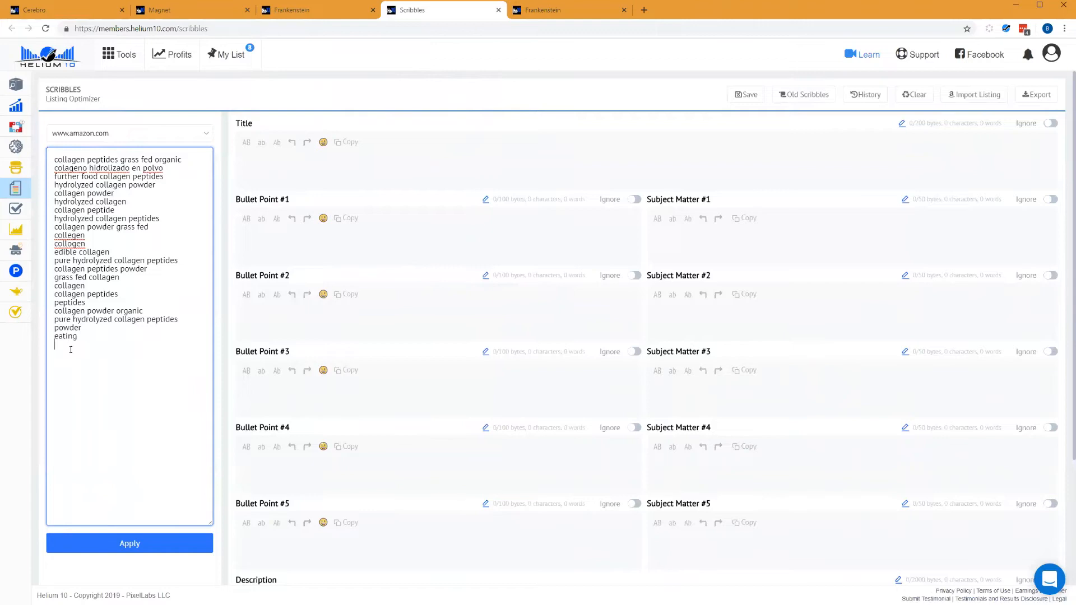
pyautogui.hotkey('ctrl', 'v')
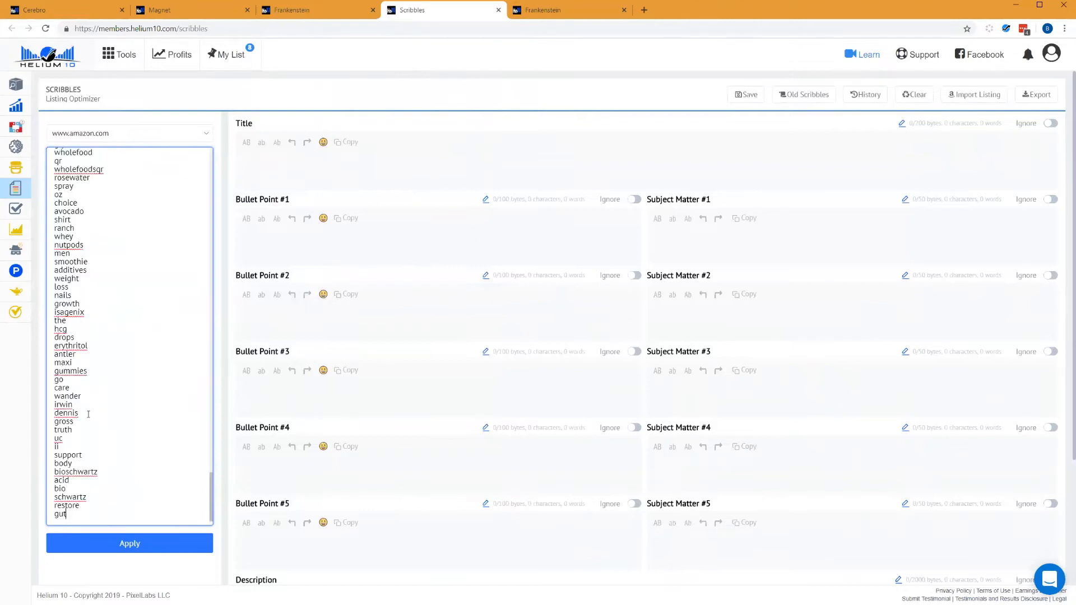
pyautogui.press('Return')
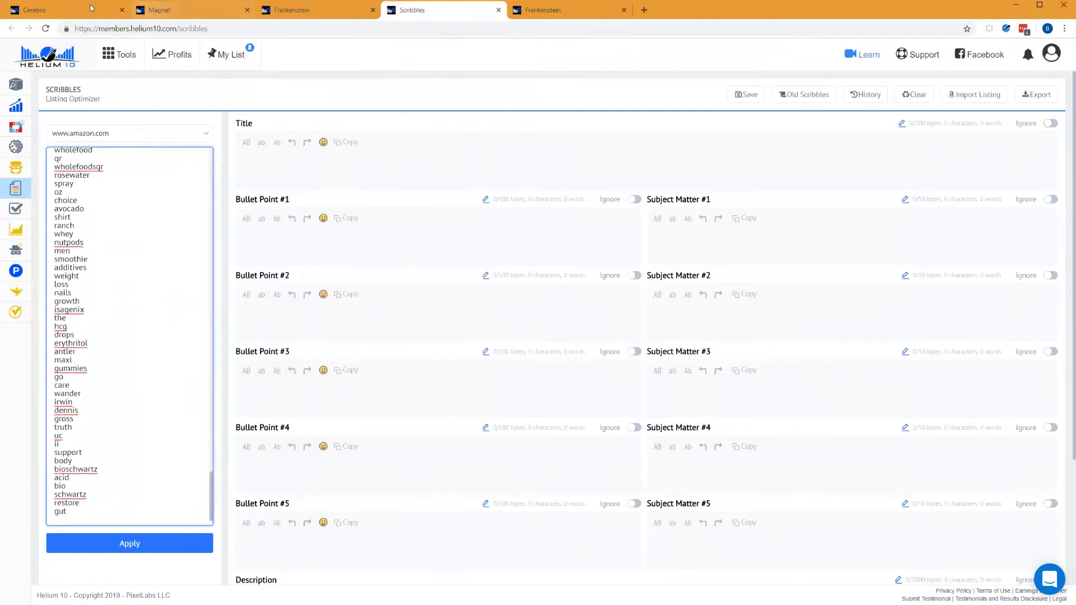
# - Filter the Cerebro keywords to at least 2 ranking competitors, a maximum competitor rank average of 75 and a minimum search volume of 500
pyautogui.hotkey('ctrl', '1')
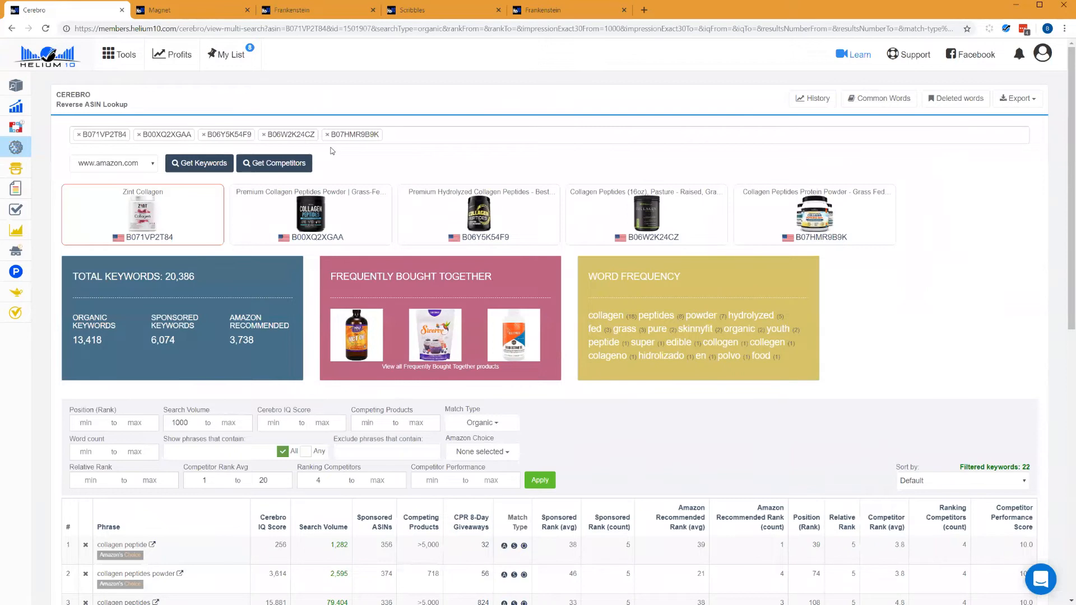
pyautogui.scroll(-1, 504, 246)
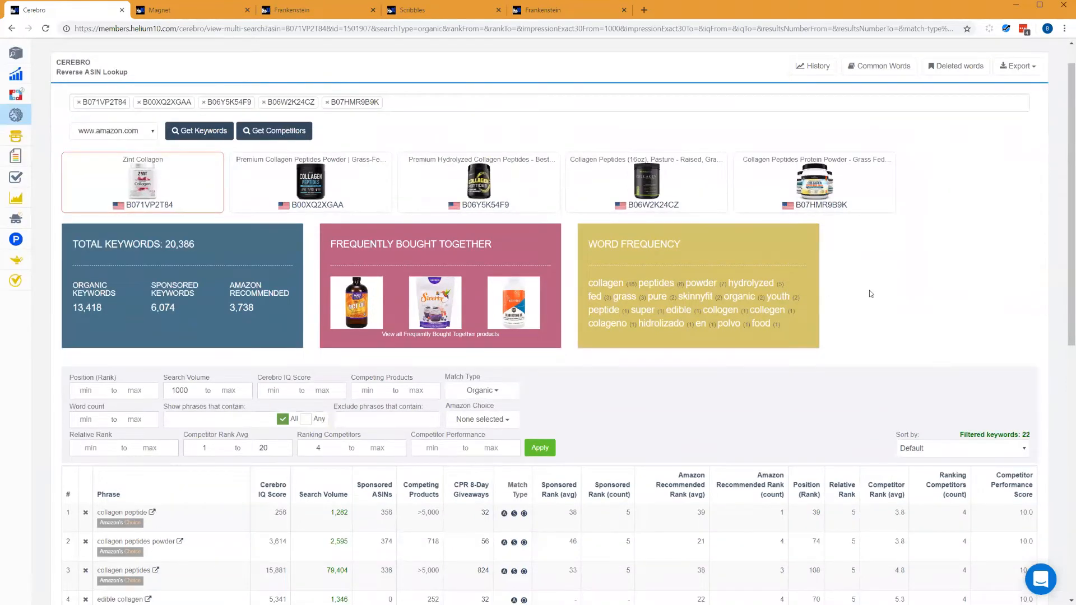
pyautogui.scroll(-3, 1015, 272)
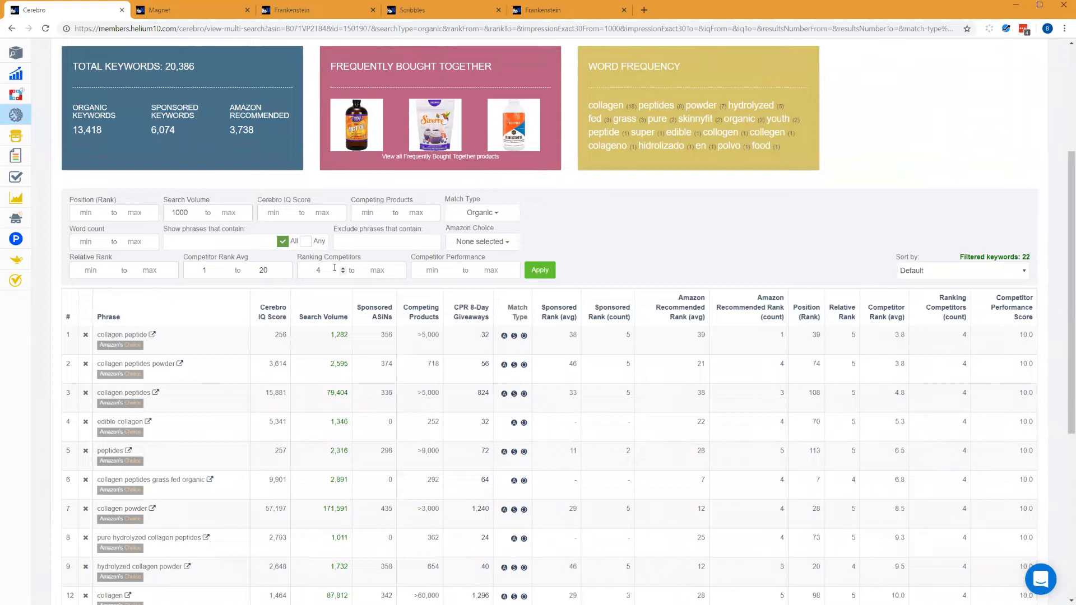
pyautogui.press('BackSpace')
pyautogui.write('2')
pyautogui.doubleClick(262, 270)
pyautogui.write('15')
pyautogui.doubleClick(180, 212)
pyautogui.write('500')
pyautogui.click(544, 275)
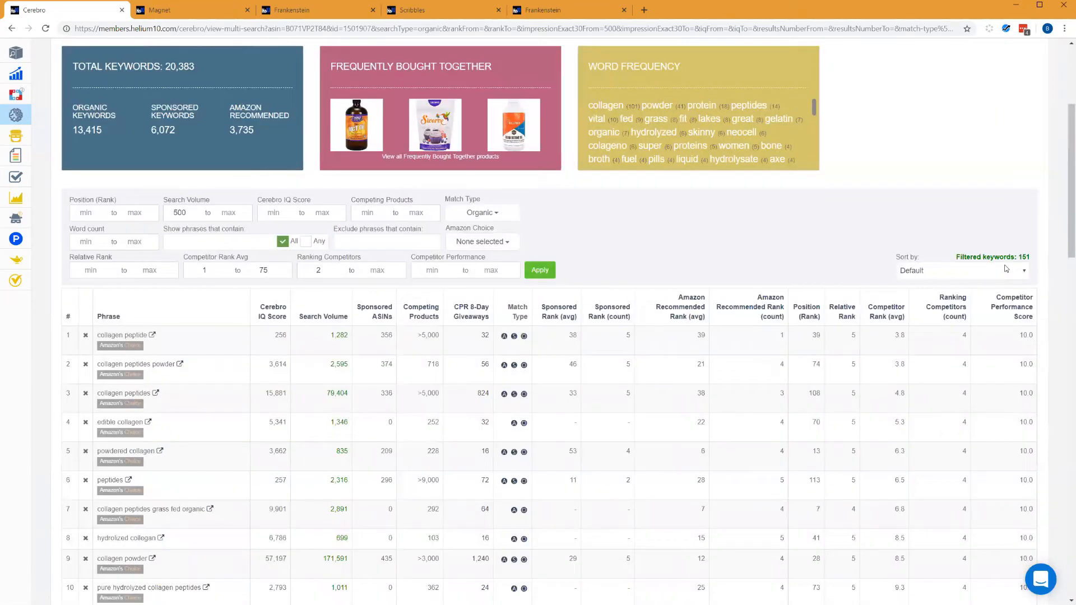
# - Widen the Cerebro filter to a maximum competitor rank average of 150 and a minimum search volume of 300
pyautogui.doubleClick(268, 272)
pyautogui.write('150')
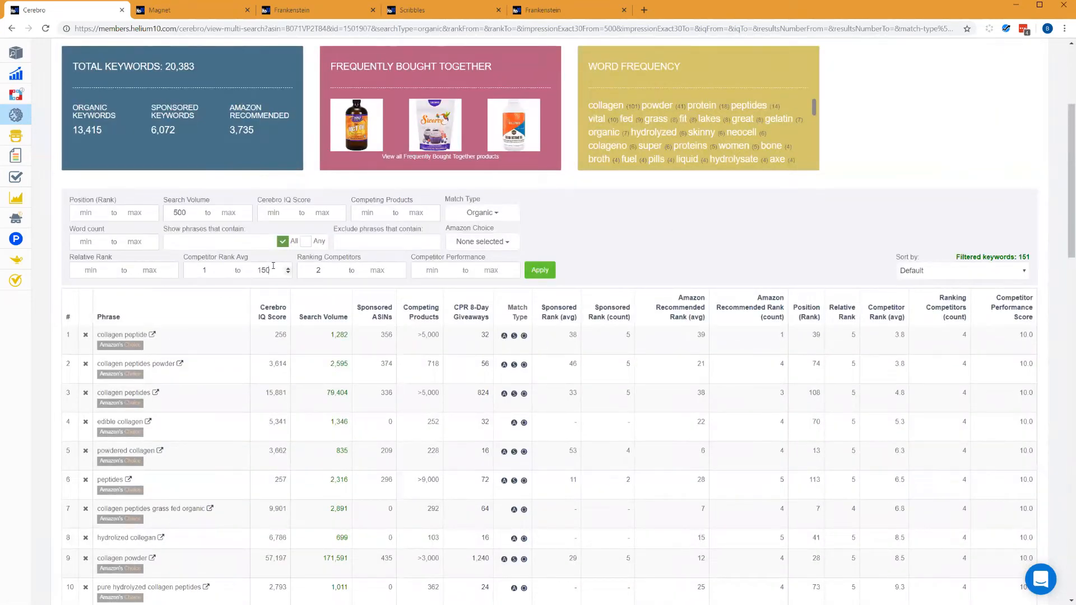
pyautogui.doubleClick(182, 212)
pyautogui.write('300')
pyautogui.click(540, 270)
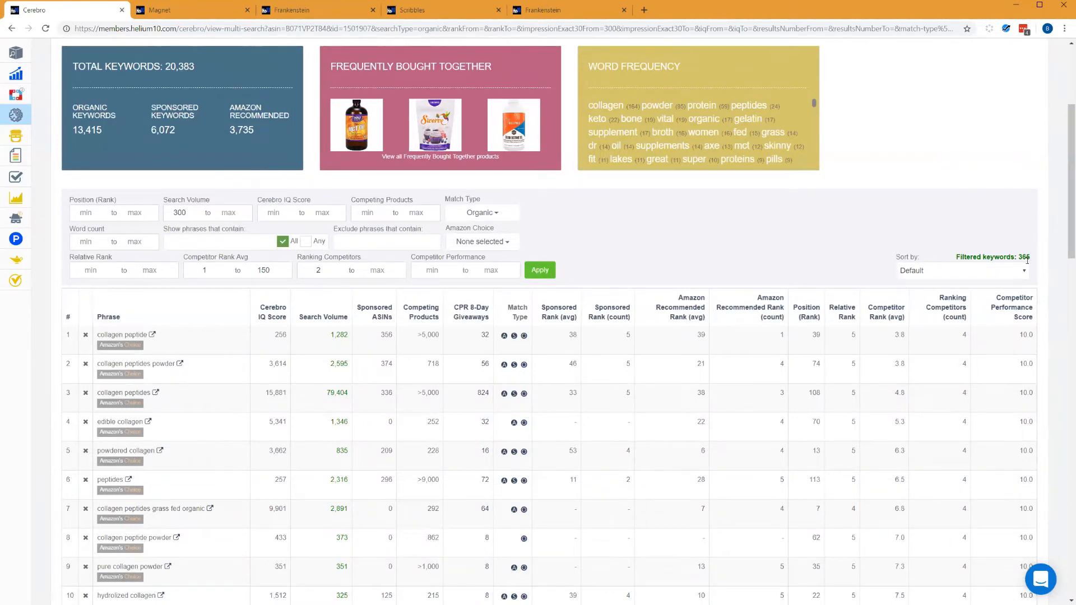
# - Export the filtered Cerebro keywords to Frankenstein and process them as one word per line with duplicates removed
pyautogui.scroll(4, 1009, 169)
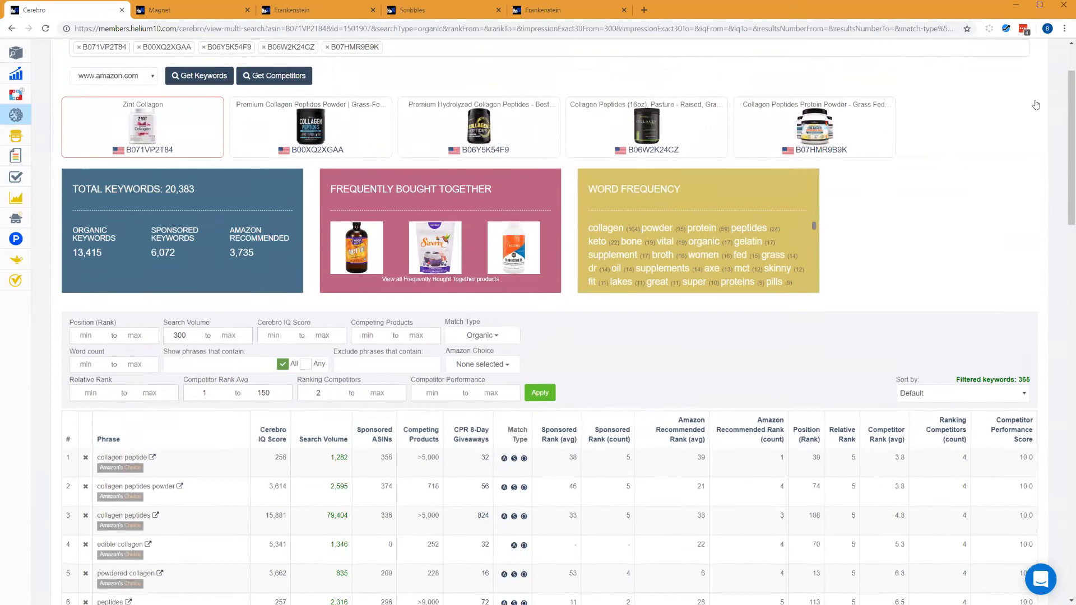
pyautogui.click(1017, 98)
pyautogui.click(1003, 154)
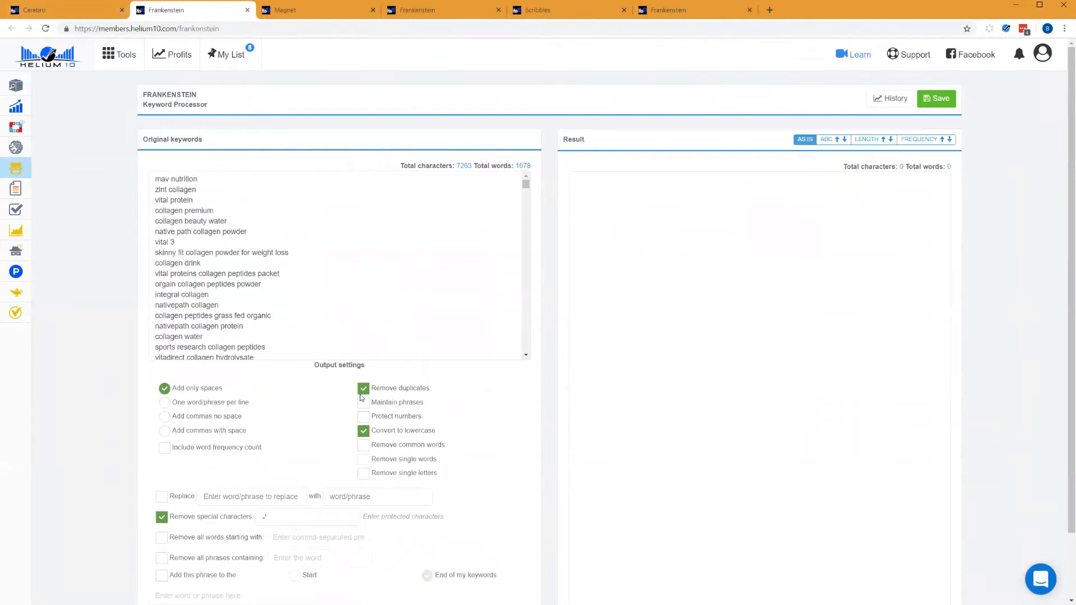
pyautogui.click(194, 403)
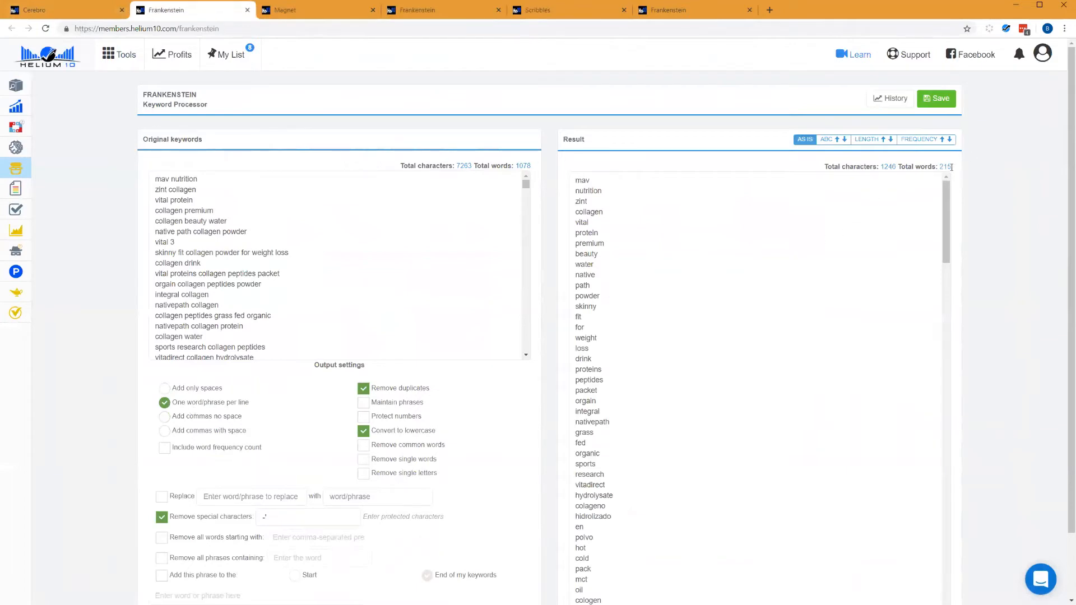
# - Copy the processed Cerebro words from Frankenstein and append them to the Scribbles keyword list
pyautogui.scroll(-2, 1001, 204)
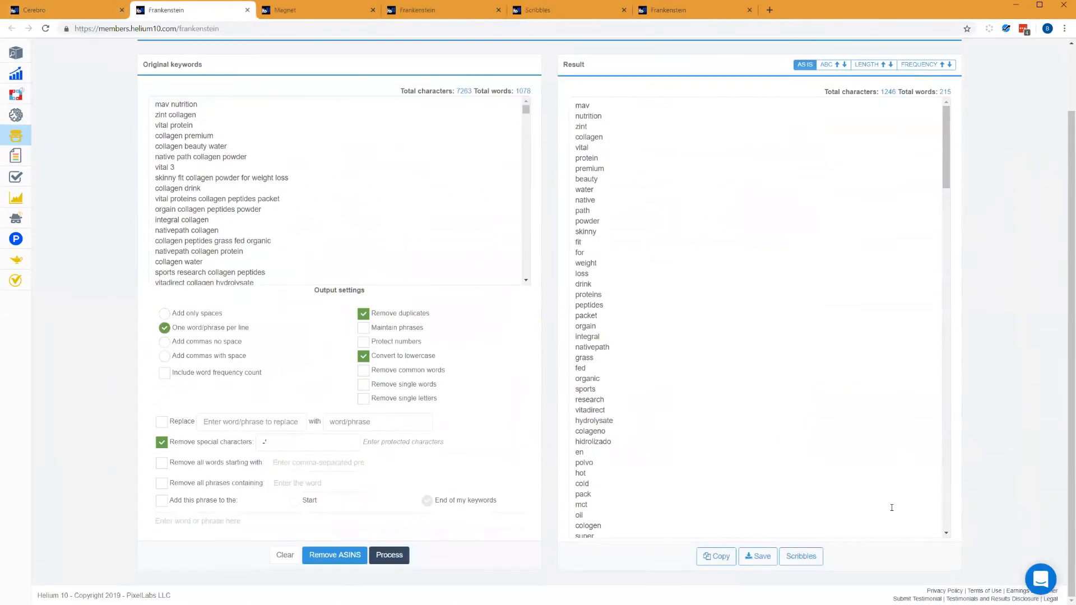
pyautogui.click(719, 559)
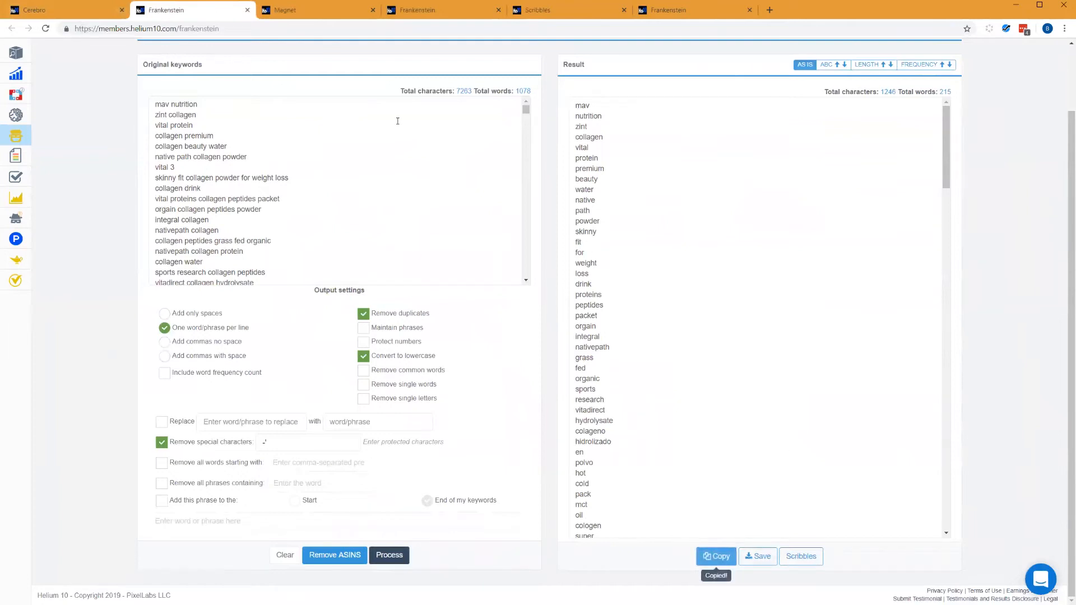
pyautogui.click(539, 10)
pyautogui.hotkey('ctrl', 'v')
# - Review the combined Scribbles keyword list and apply it, keeping the phrase frequency slider at its minimum
pyautogui.scroll(20, 159, 281)
pyautogui.scroll(20, 162, 292)
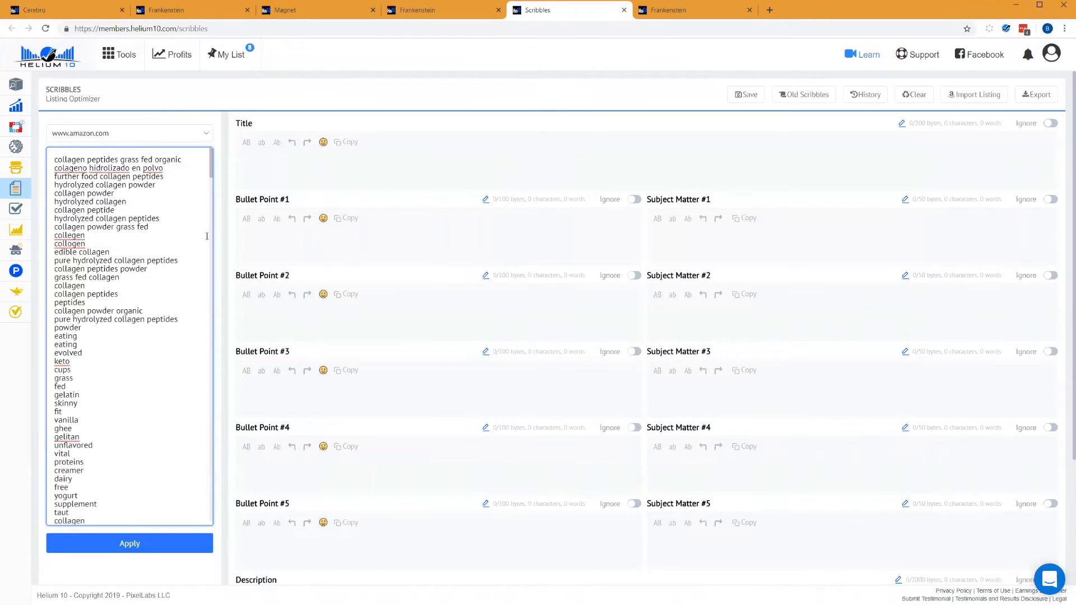
pyautogui.scroll(-15, 210, 235)
pyautogui.scroll(-10, 211, 233)
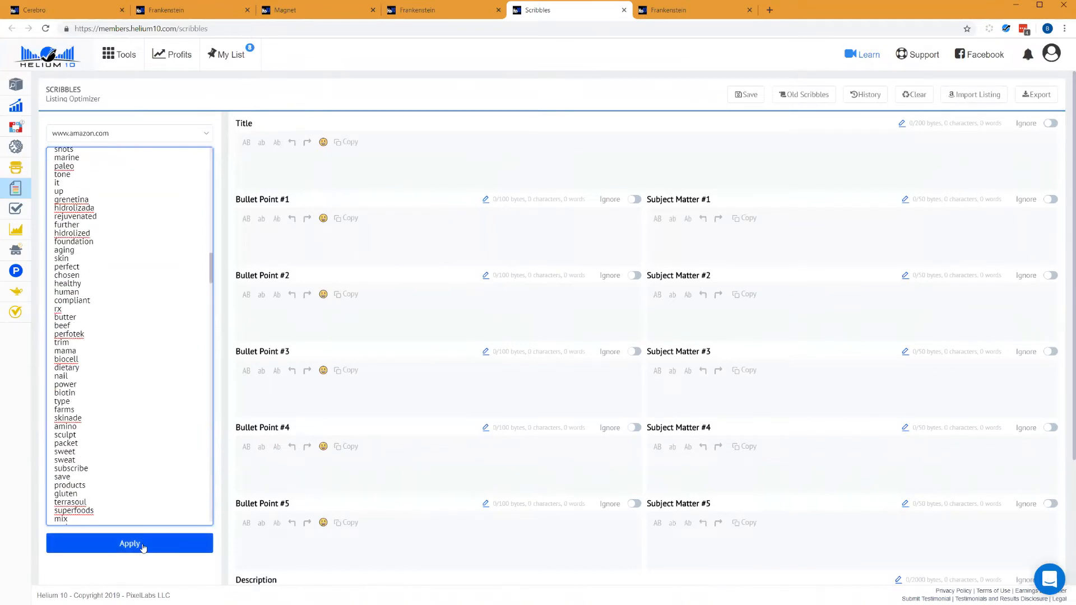
pyautogui.click(143, 548)
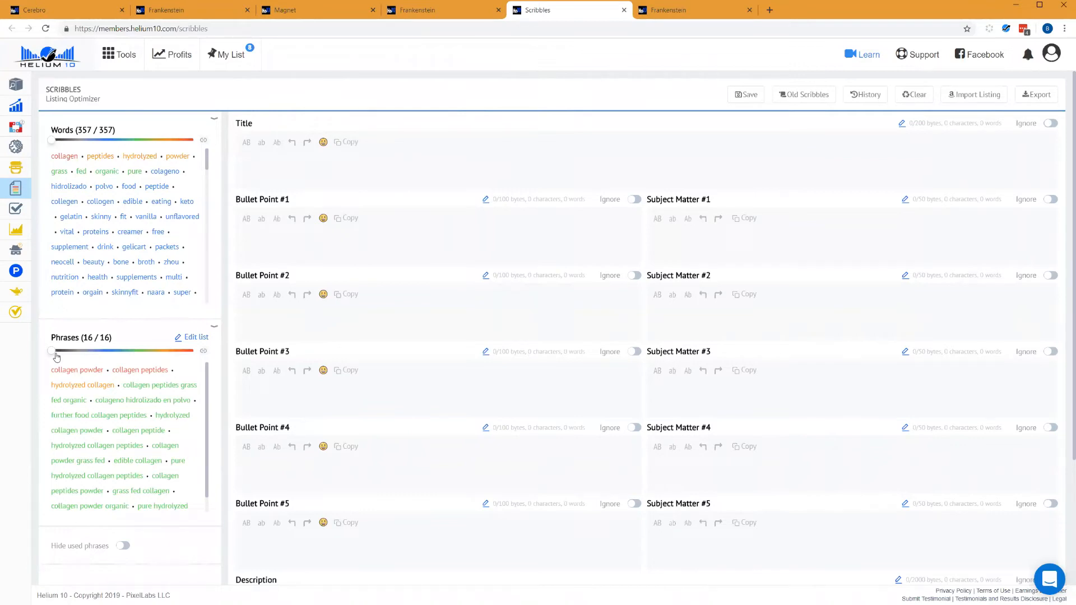
pyautogui.moveTo(68, 355); pyautogui.dragTo(44, 357)
# - Write the listing title "Orange Click Hydrolyzed Collagen Peptides Powder" using the suggested keywords
pyautogui.click(336, 170)
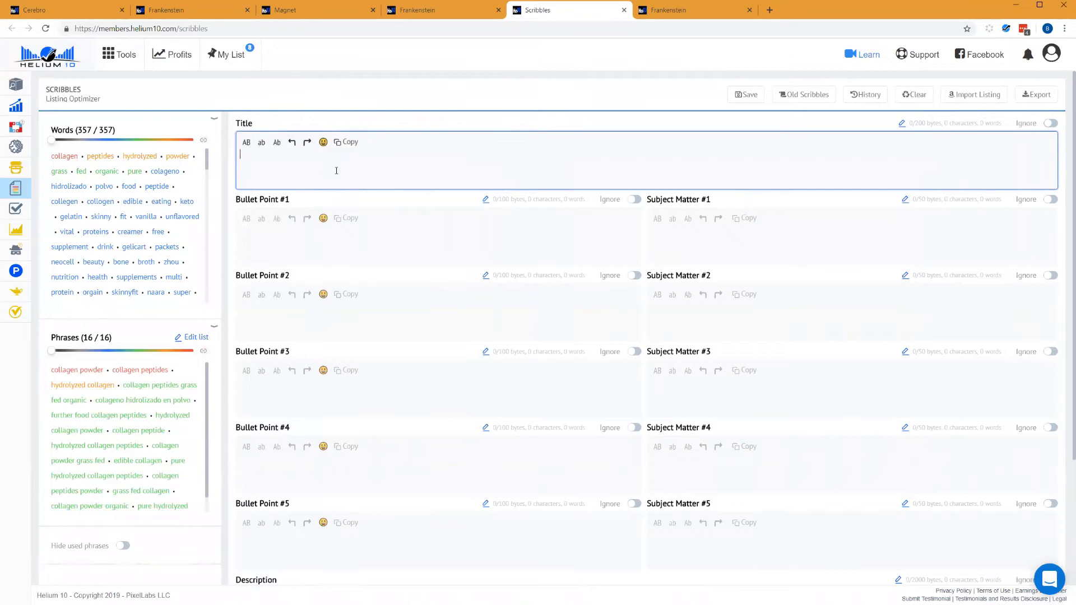
pyautogui.write('Orange Click Collagen Pep')
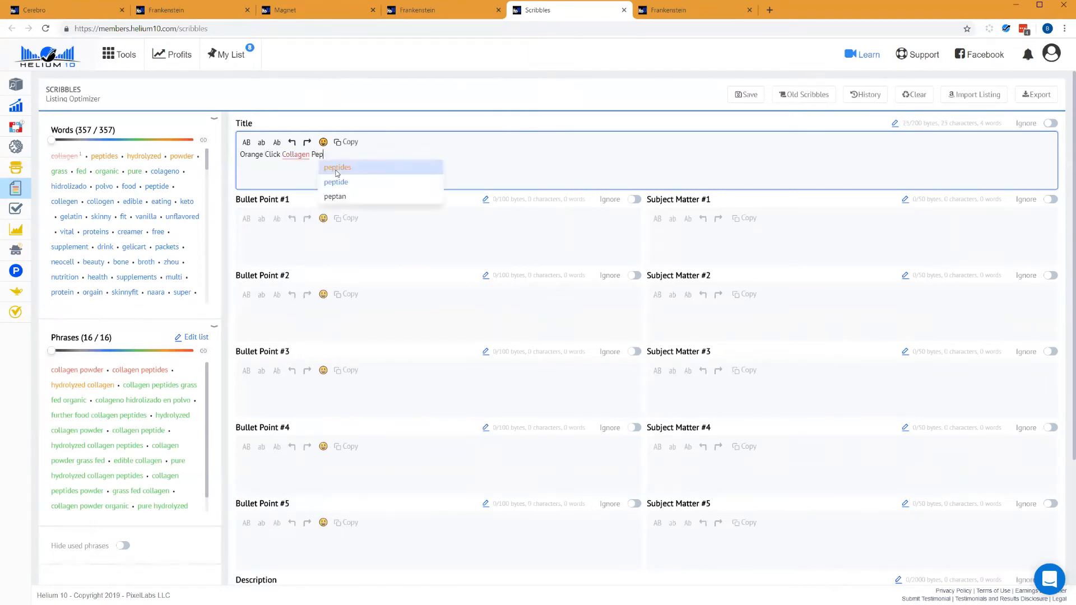
pyautogui.click(337, 171)
pyautogui.write('Powder')
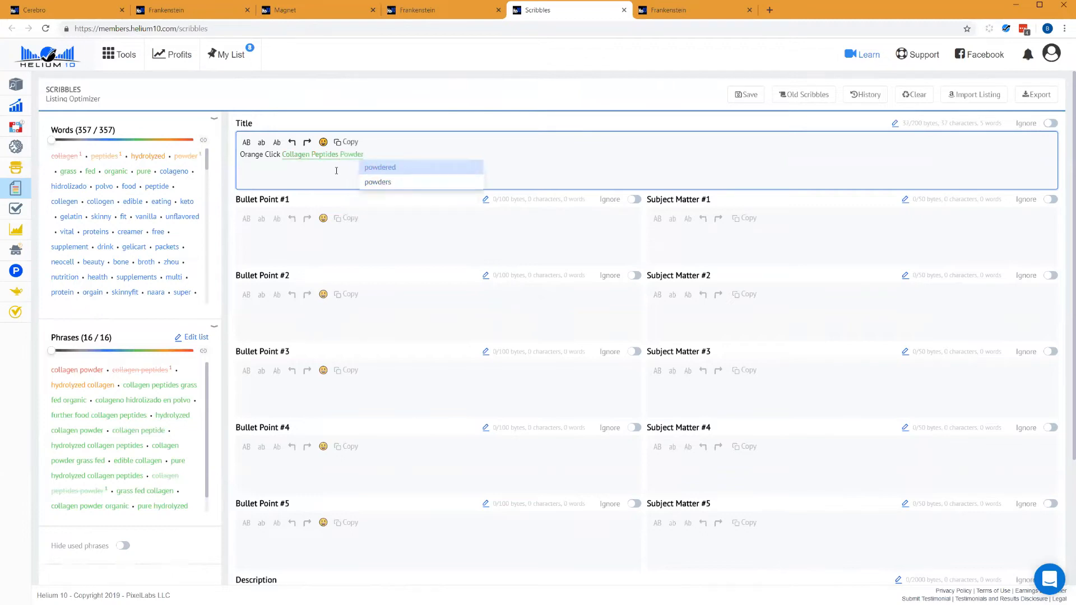
pyautogui.click(283, 154)
pyautogui.write('Hydro')
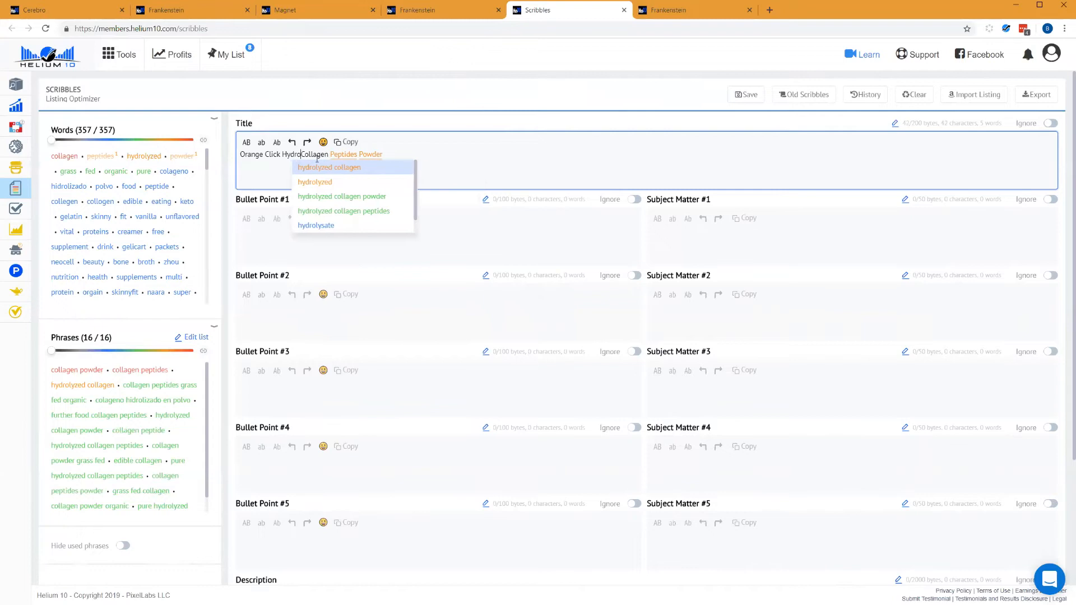
pyautogui.write('lyzed')
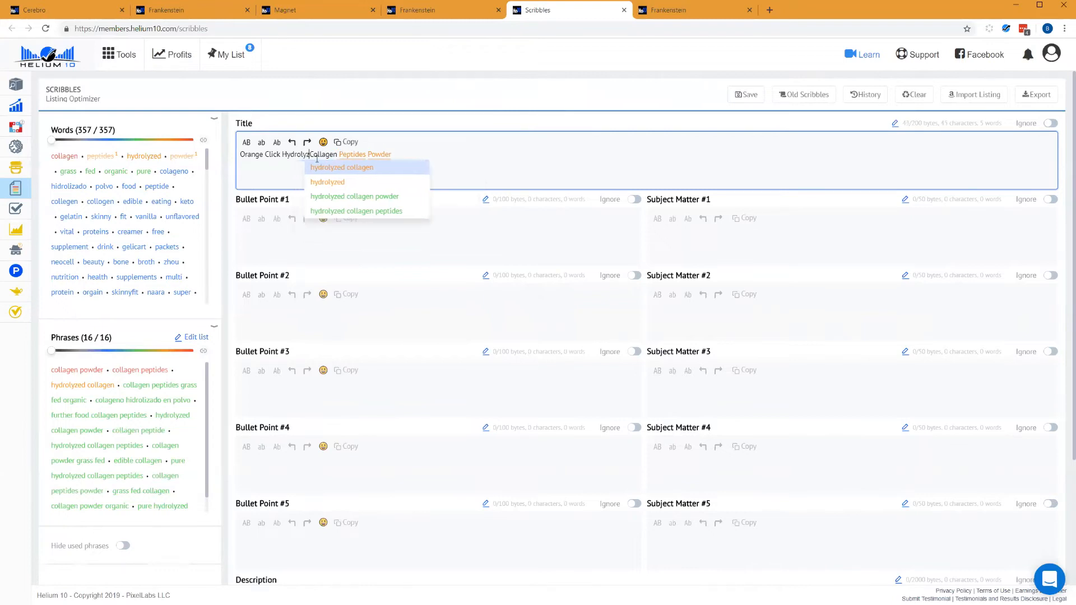
pyautogui.click(374, 156)
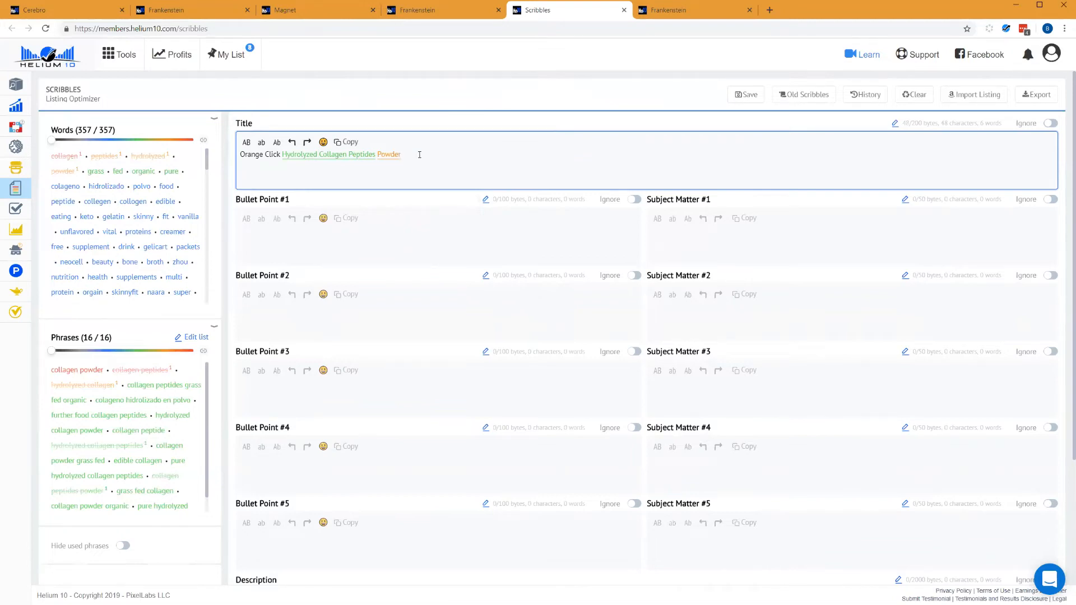
# - Try the suggested phrase "grass fed collagen" in Bullet Point #1 and clear the text again
pyautogui.click(365, 243)
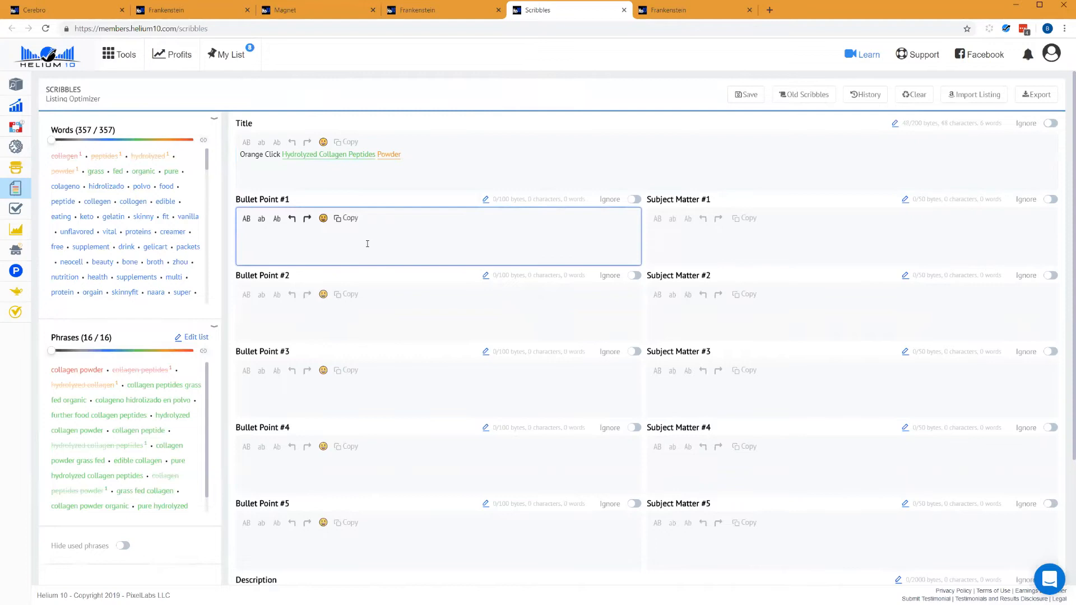
pyautogui.write('grass fed collagen')
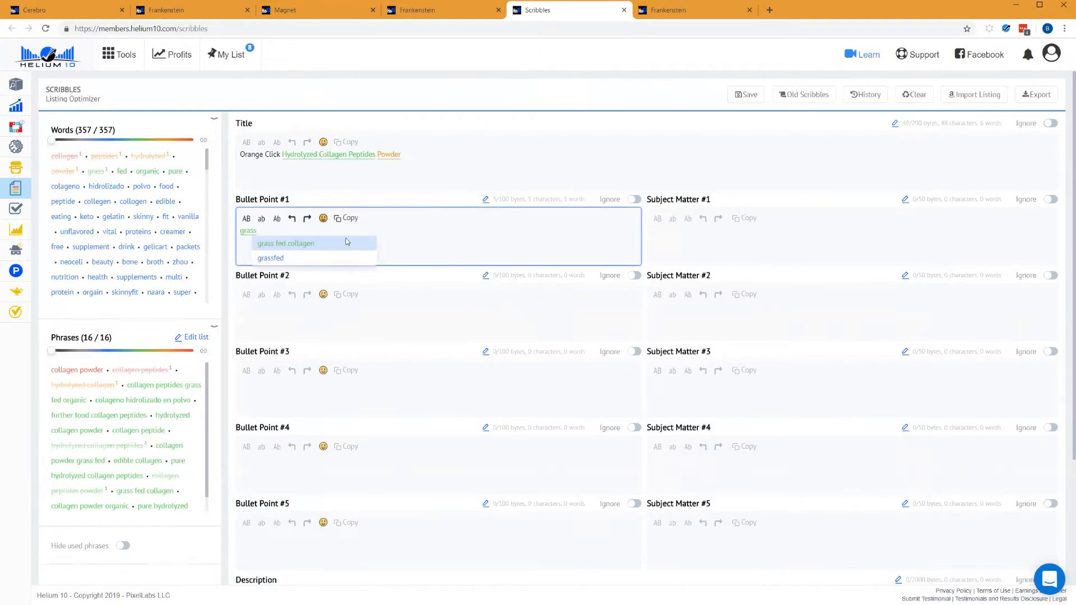
pyautogui.click(328, 245)
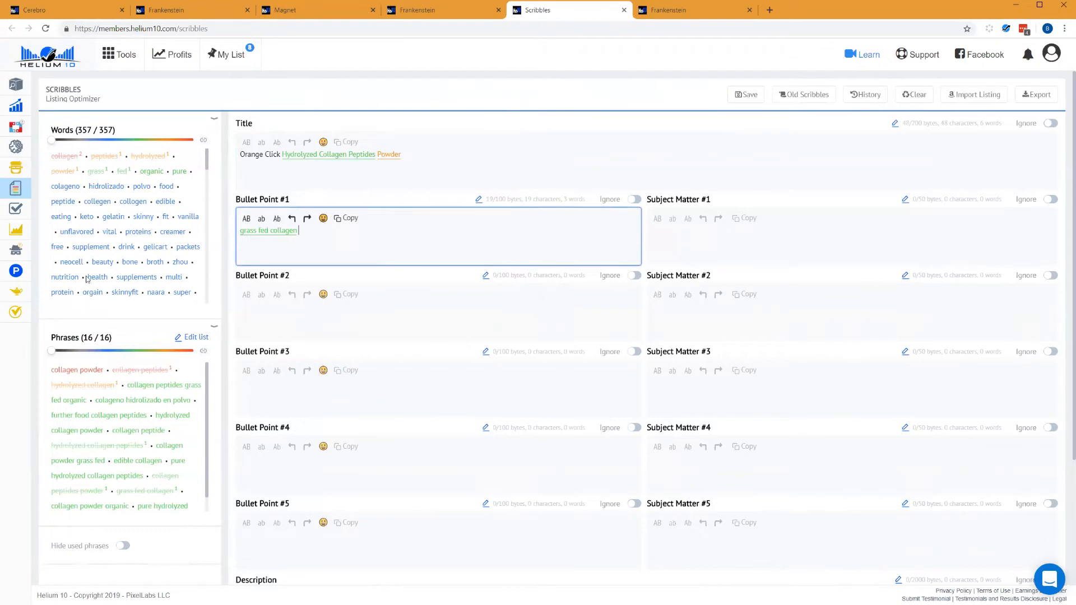
pyautogui.tripleClick(241, 230)
pyautogui.press('BackSpace')
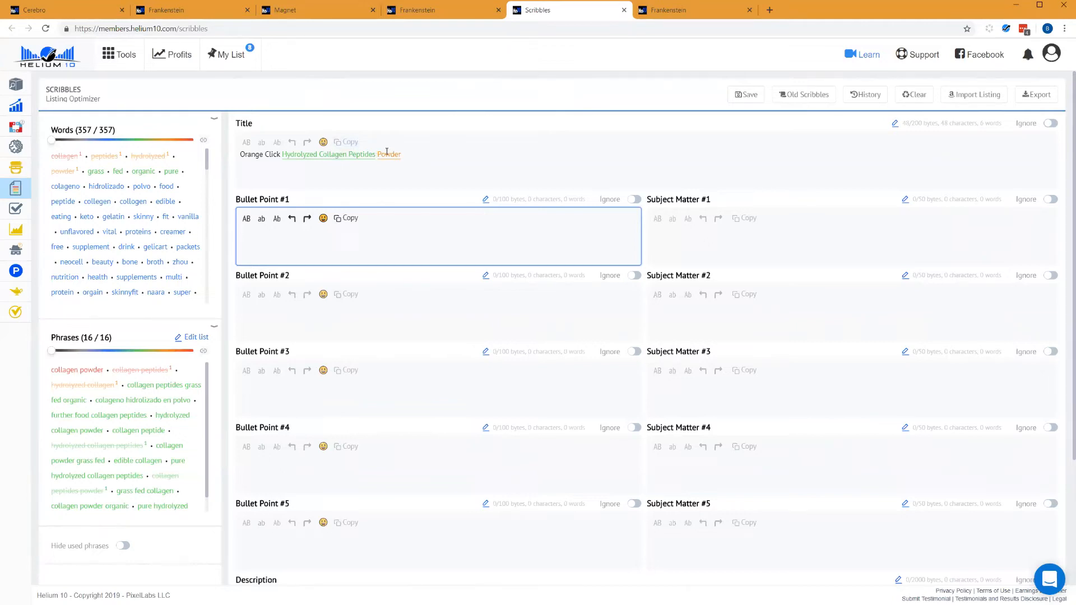
# - Highlight where the used phrase "collagen peptides" occurs in the listing
pyautogui.click(140, 372)
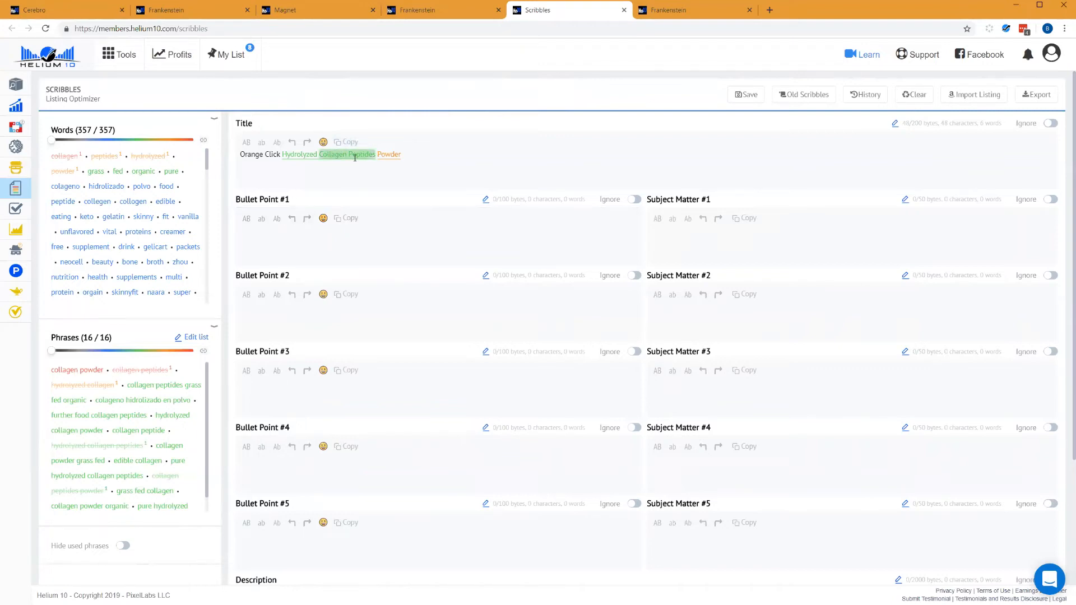
# - Highlight where "hydrolyzed collagen", "hydrolyzed collagen peptides" and "collagen peptides powder" occur in the listing title
pyautogui.click(96, 388)
pyautogui.click(106, 446)
pyautogui.click(85, 492)
pyautogui.click(416, 155)
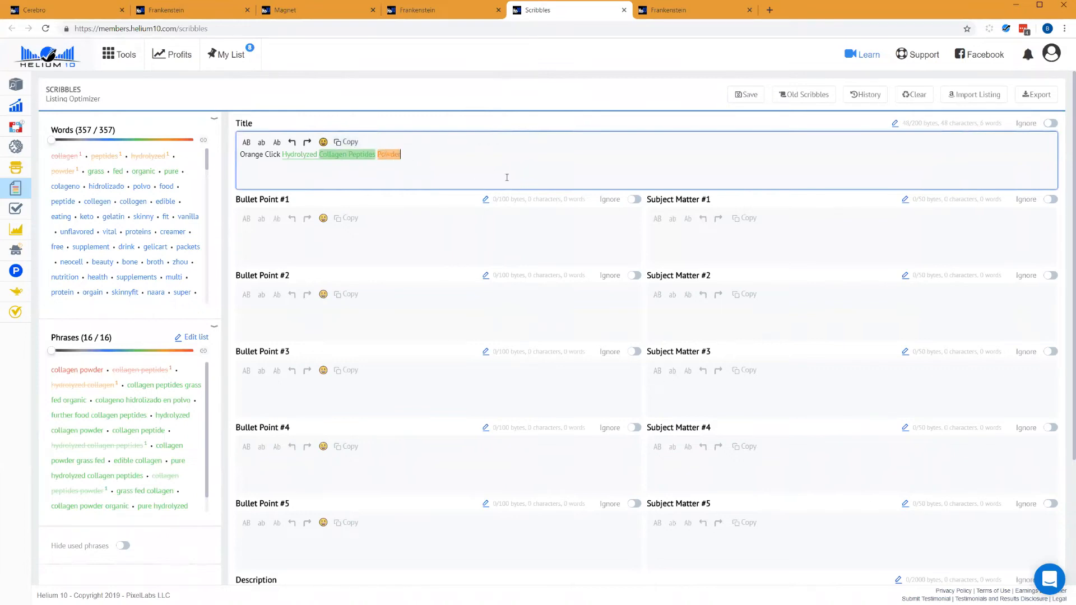
# - Try suggested keywords such as "collagen peptides", "hydrolyzed collagen" and "powder" in Bullet Point #2 and clear the text again
pyautogui.click(420, 316)
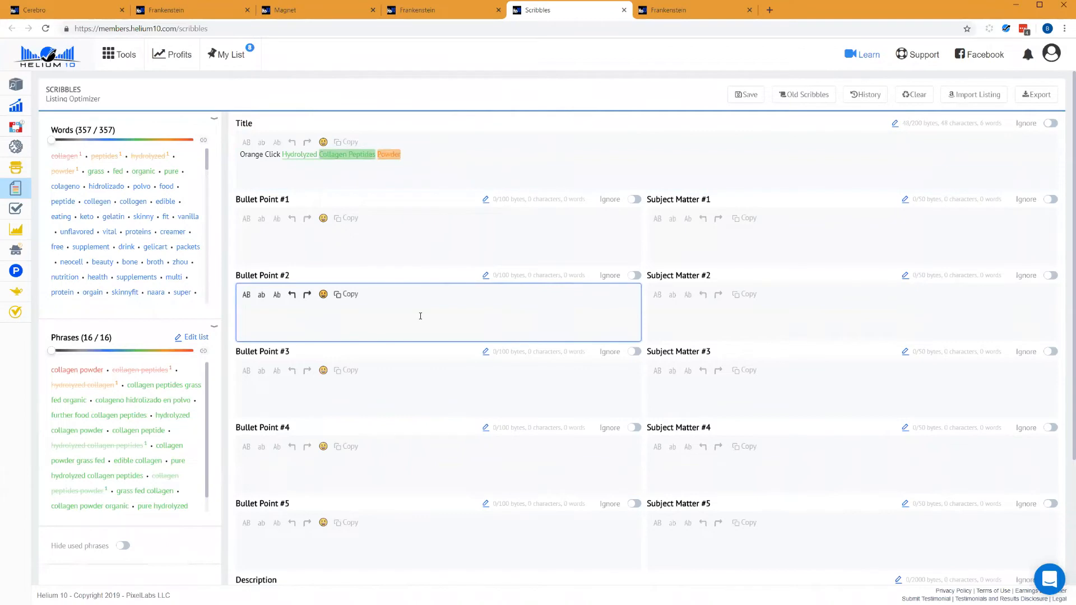
pyautogui.write('collagen pep')
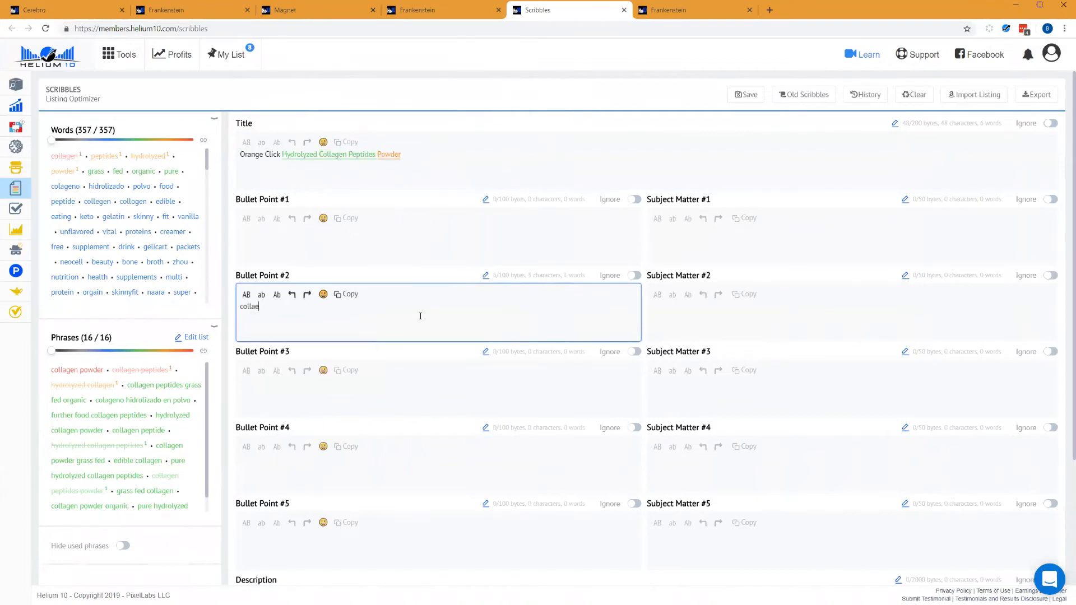
pyautogui.press('Tab')
pyautogui.write('hydroliz')
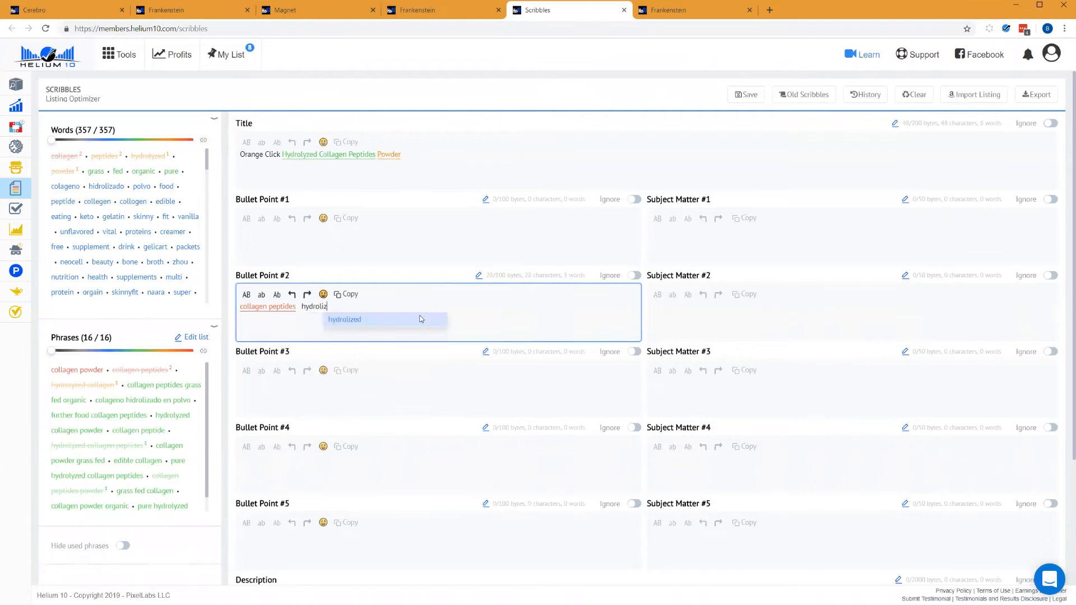
pyautogui.press('BackSpace')
pyautogui.press('BackSpace')
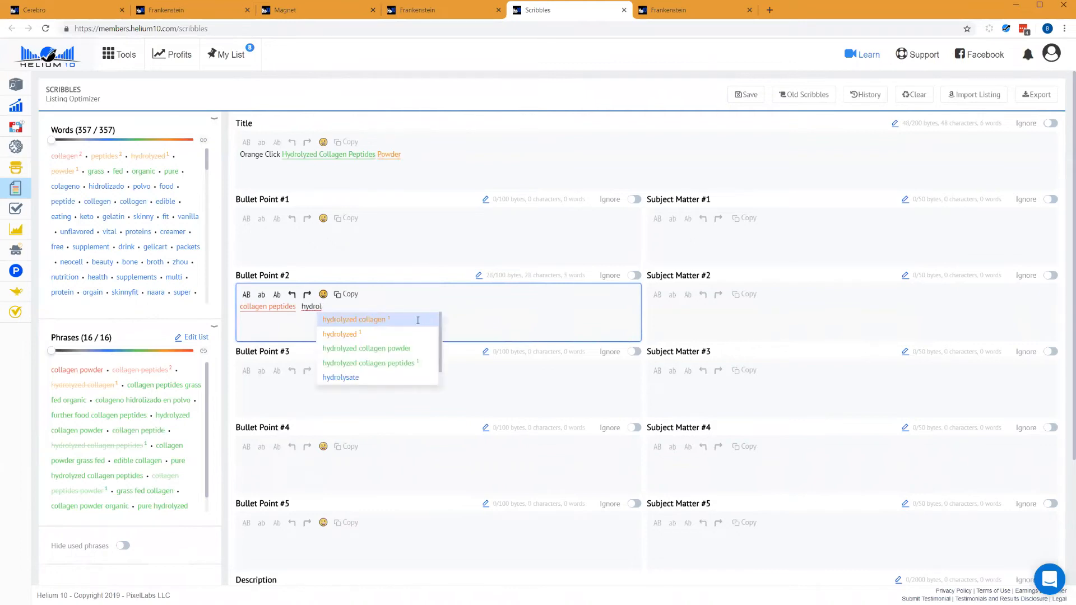
pyautogui.click(420, 320)
pyautogui.write('hyd')
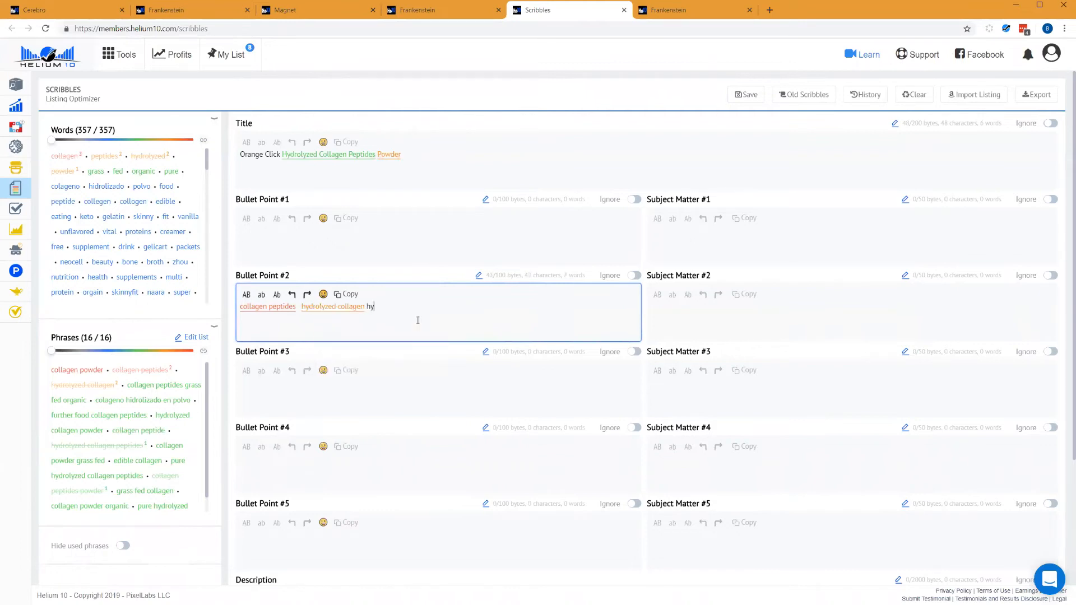
pyautogui.click(435, 362)
pyautogui.write('peptid')
pyautogui.press('Return')
pyautogui.write('pow')
pyautogui.press('Return')
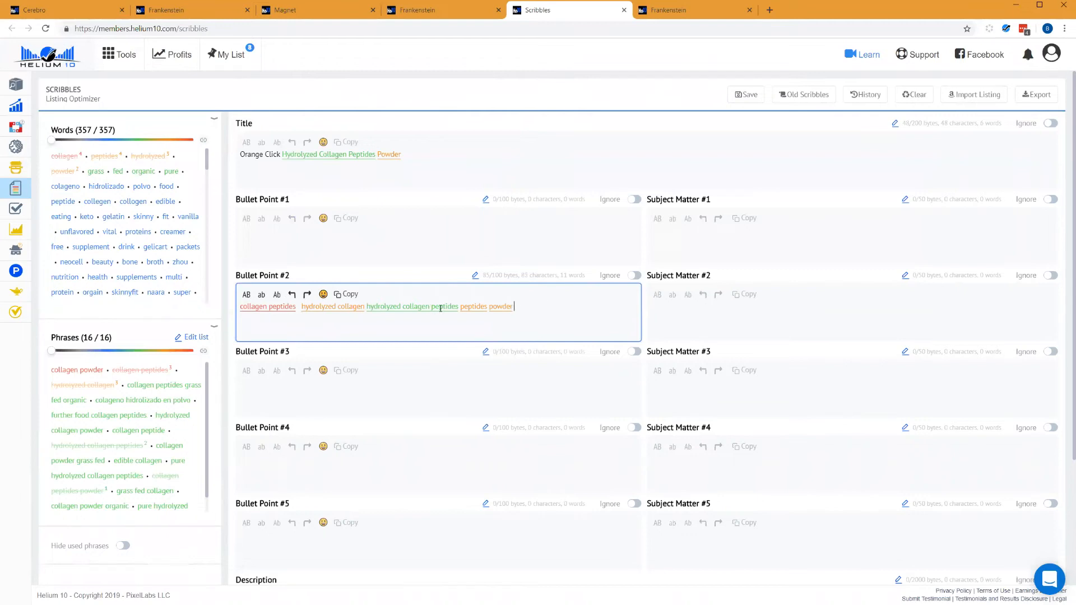
pyautogui.moveTo(514, 308); pyautogui.dragTo(178, 316)
pyautogui.press('BackSpace')
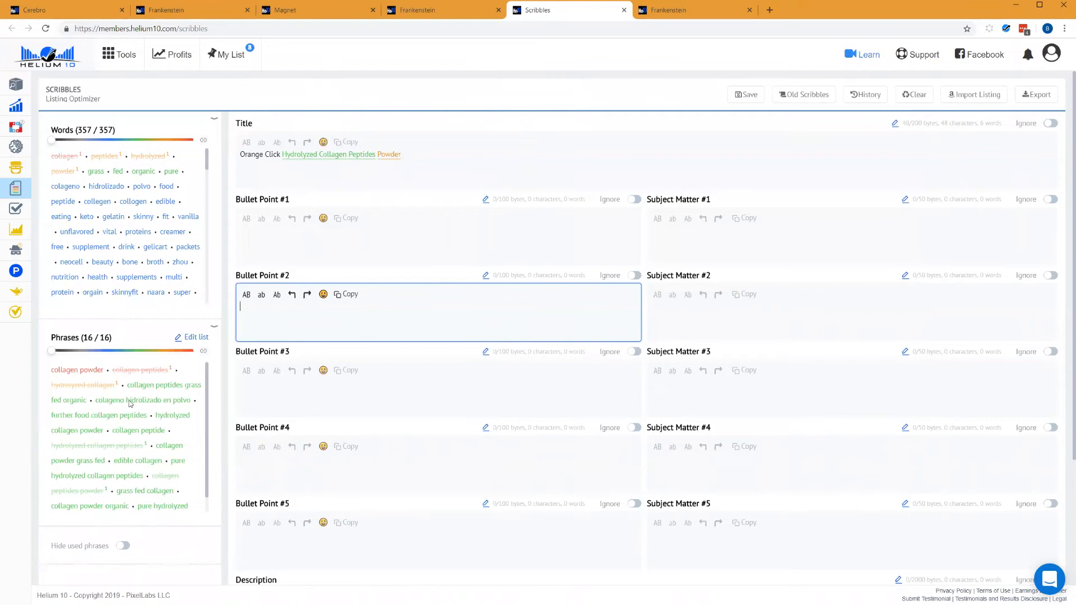
# - Extend the listing title with "- Top Quality Grass Fed Collagen Powder"
pyautogui.click(412, 153)
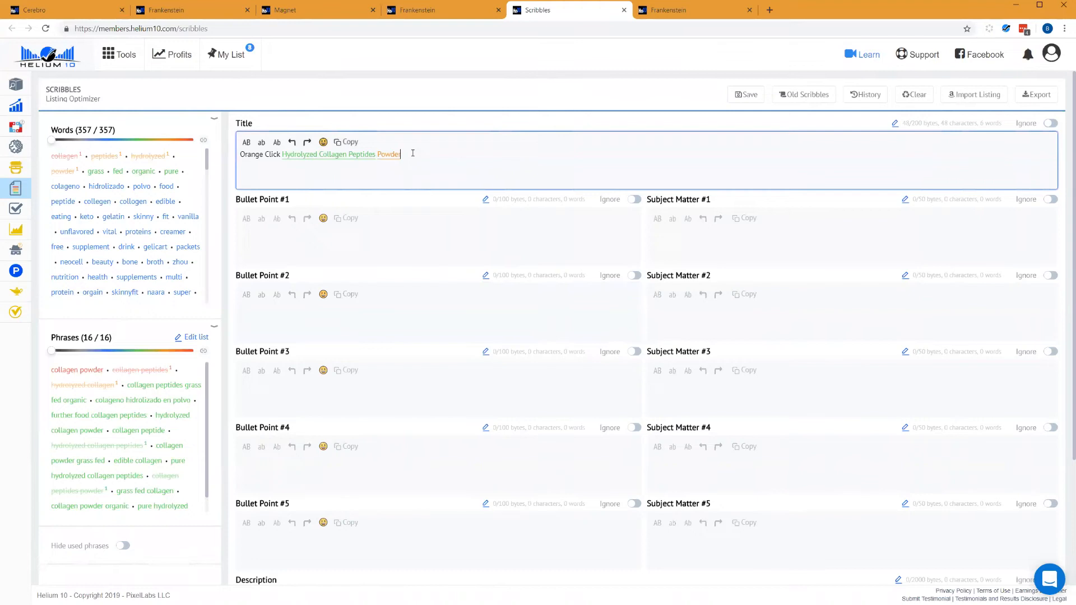
pyautogui.write('- Top Quality Grass Fed Collagen')
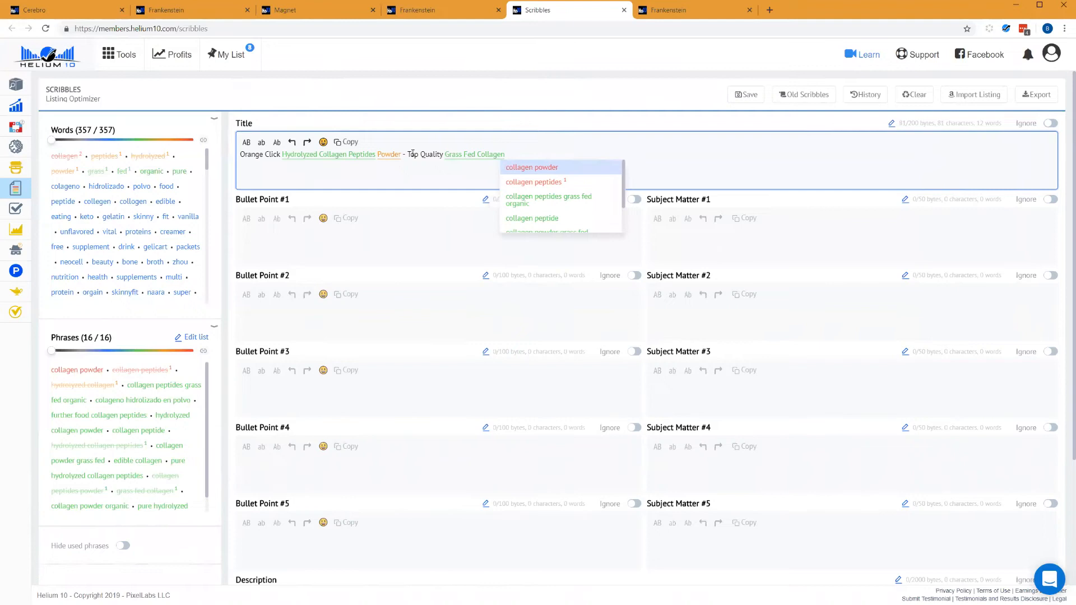
pyautogui.write(' po')
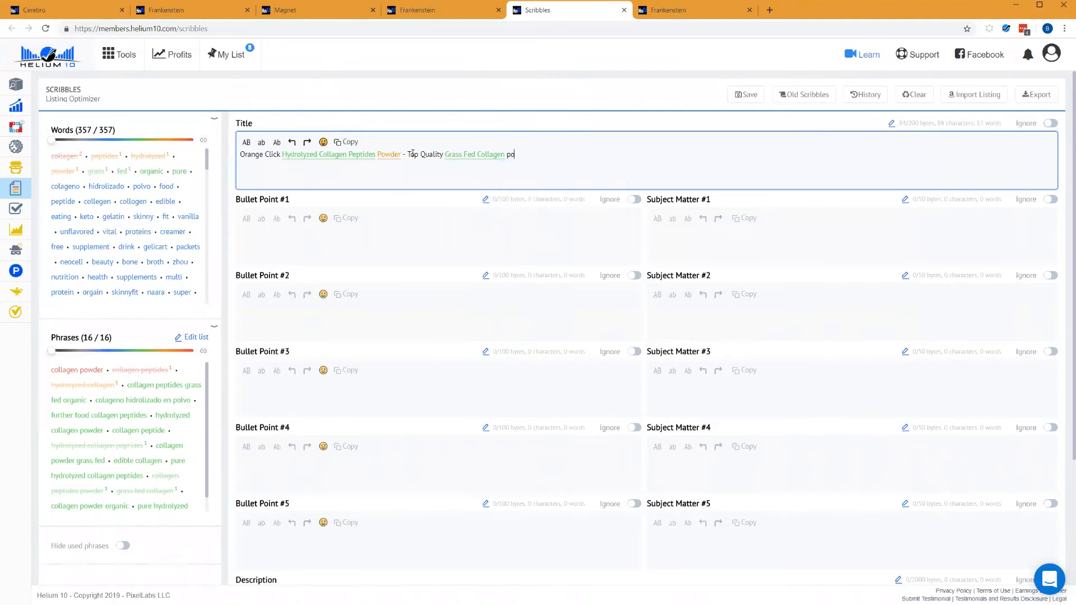
pyautogui.write('Powder')
# - Search the emojis for "cup" and insert the green tea cup at the start of Bullet Point #1
pyautogui.click(501, 219)
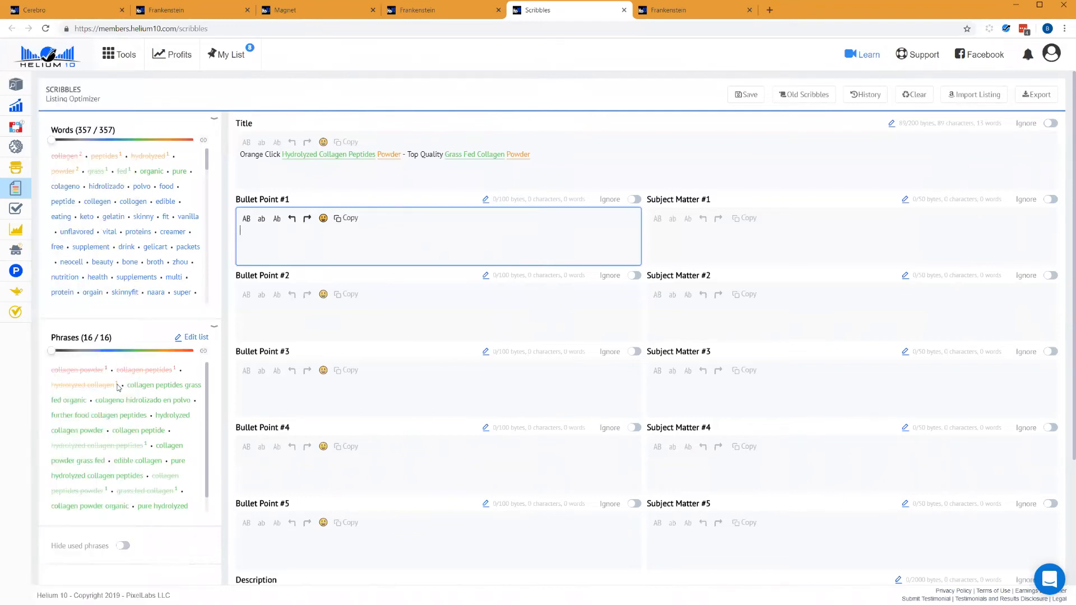
pyautogui.click(323, 218)
pyautogui.scroll(-3, 388, 304)
pyautogui.scroll(-3, 388, 305)
pyautogui.click(387, 255)
pyautogui.write('cof')
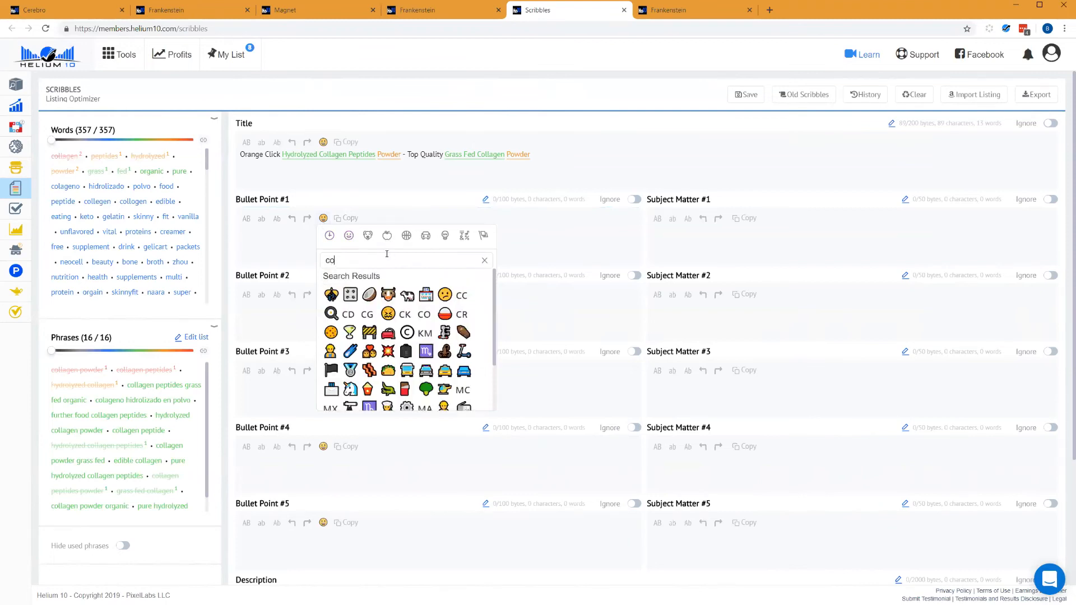
pyautogui.press('BackSpace')
pyautogui.press('BackSpace')
pyautogui.press('BackSpace')
pyautogui.press('BackSpace')
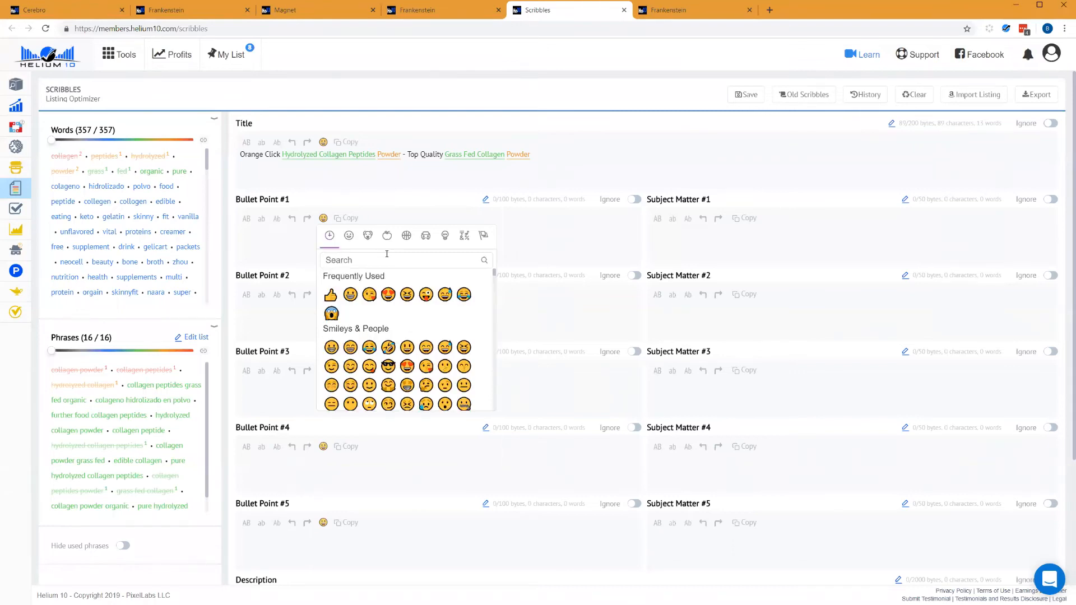
pyautogui.scroll(-5, 427, 315)
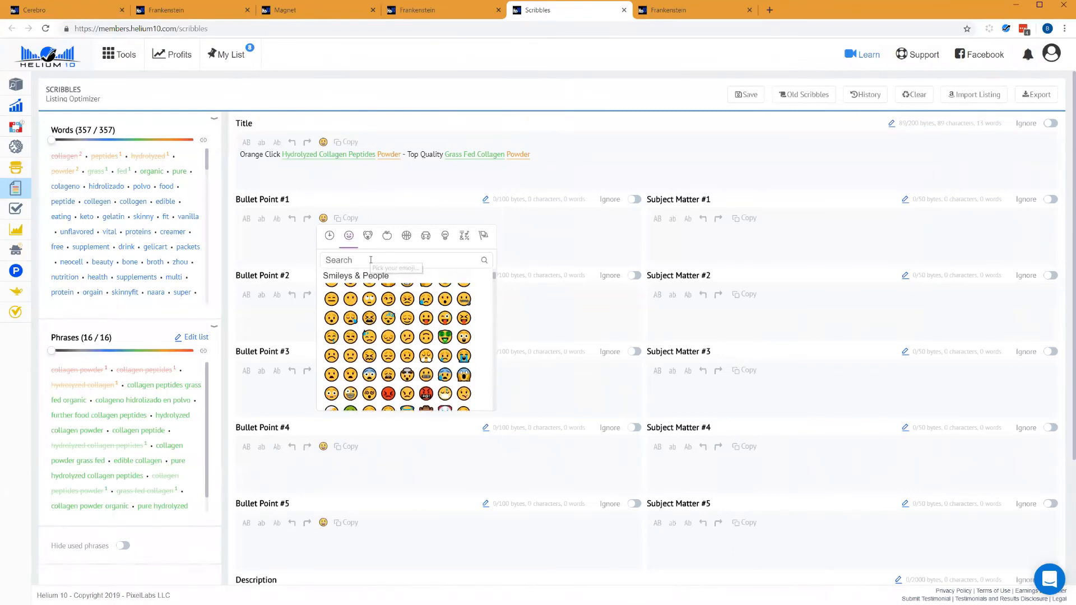
pyautogui.write('cup')
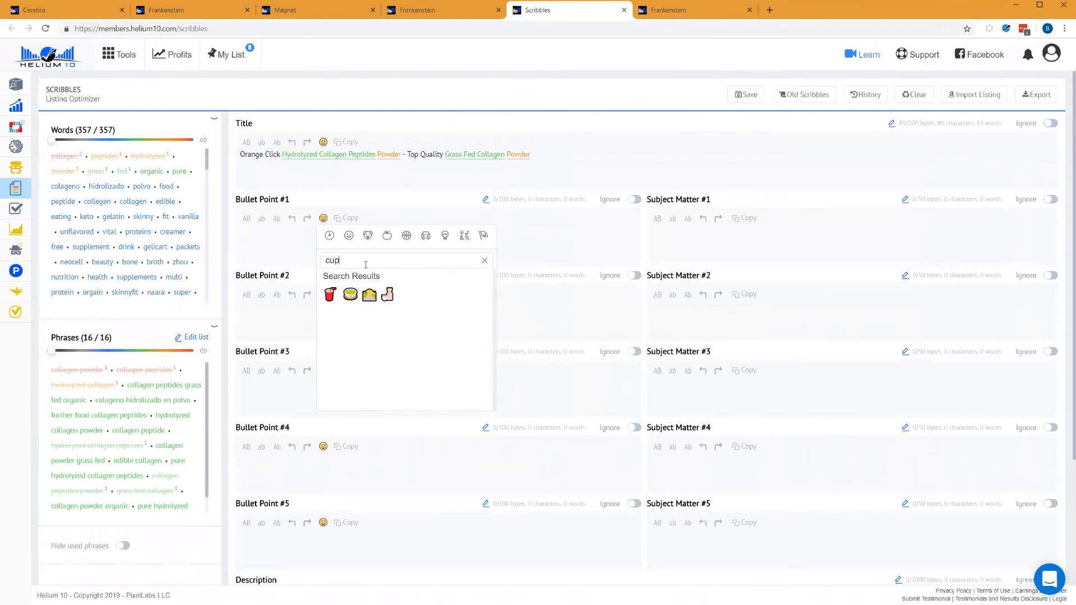
pyautogui.click(351, 295)
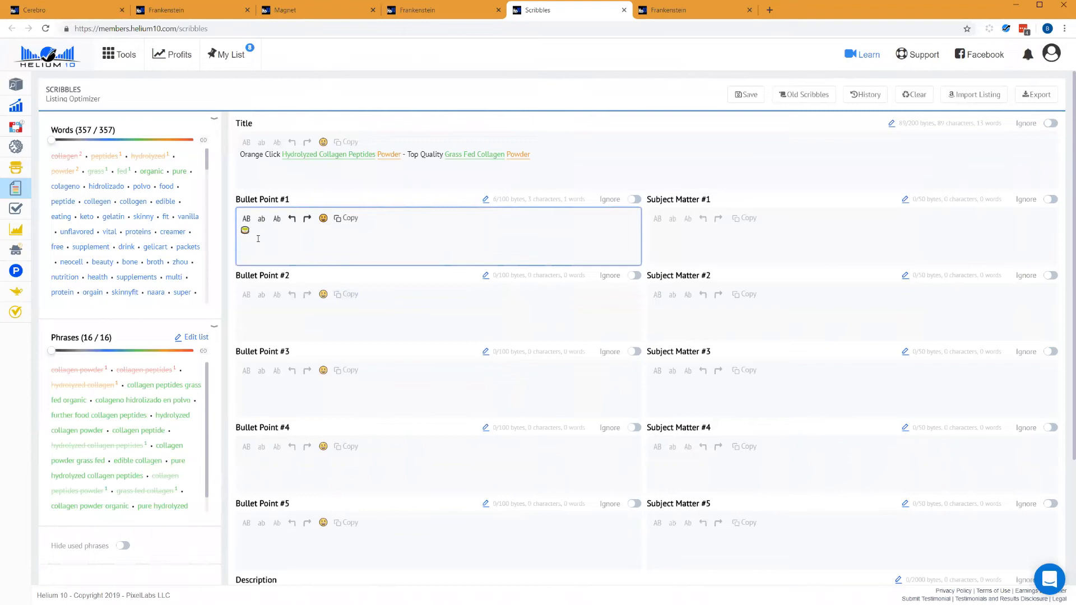
# - Write "Do you want to have your morning protein in an easily dissolving" after the emoji in Bullet Point #1, correcting the spelling of the last word
pyautogui.write('Do you want to have your morning protein wi')
pyautogui.press('BackSpace')
pyautogui.write('in an easily disolvable')
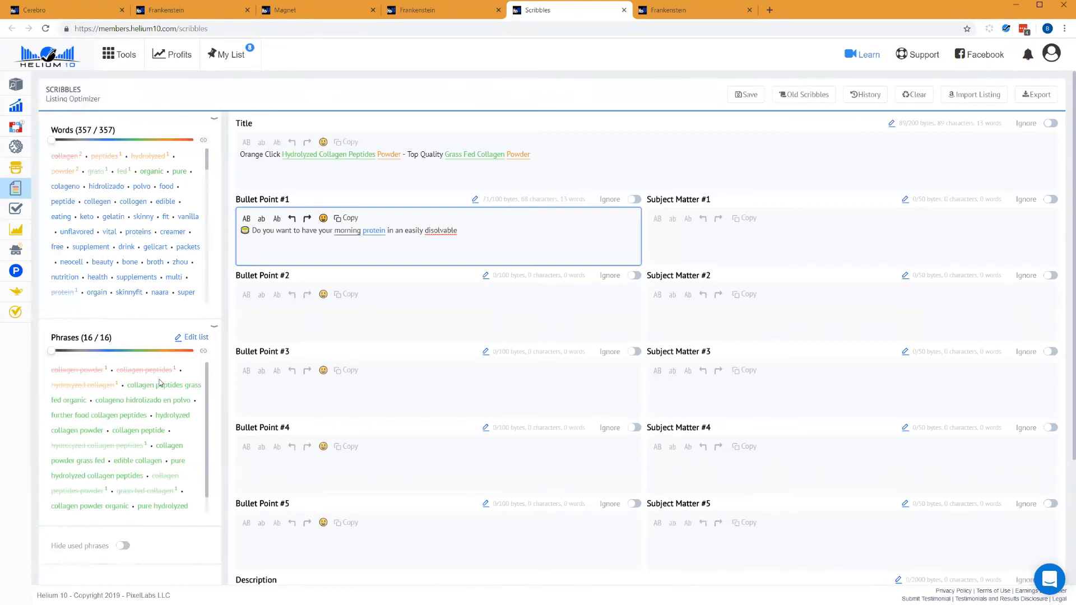
pyautogui.rightClick(454, 231)
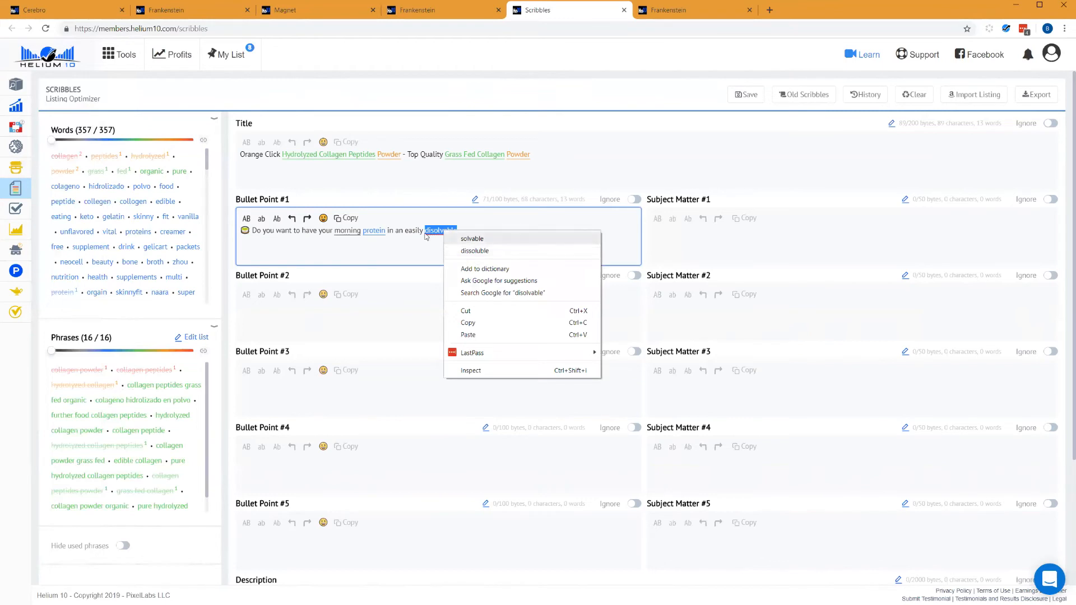
pyautogui.click(449, 232)
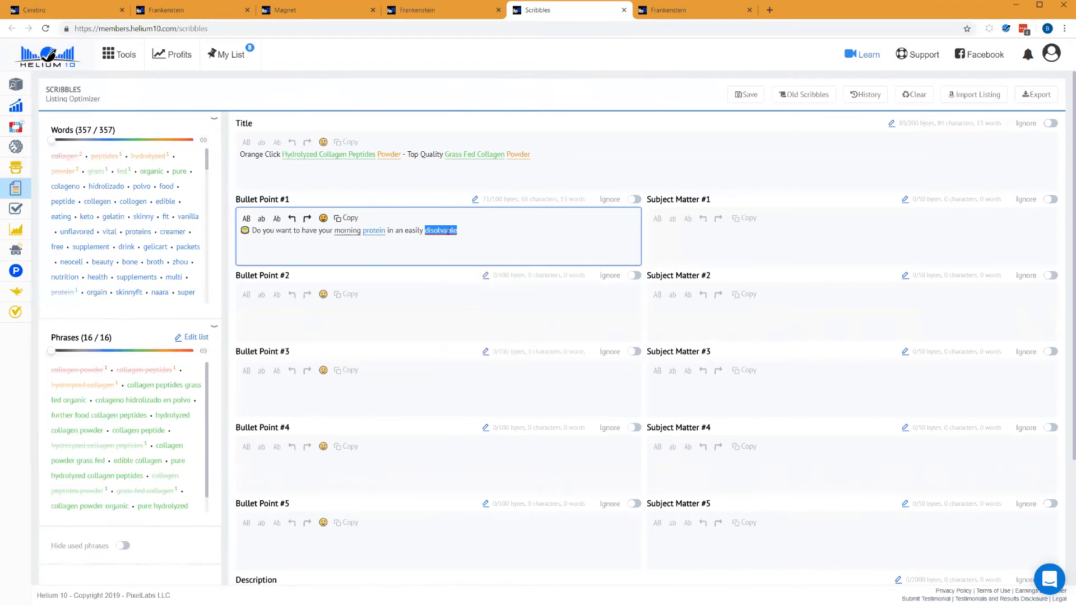
pyautogui.write('disolving')
pyautogui.rightClick(449, 231)
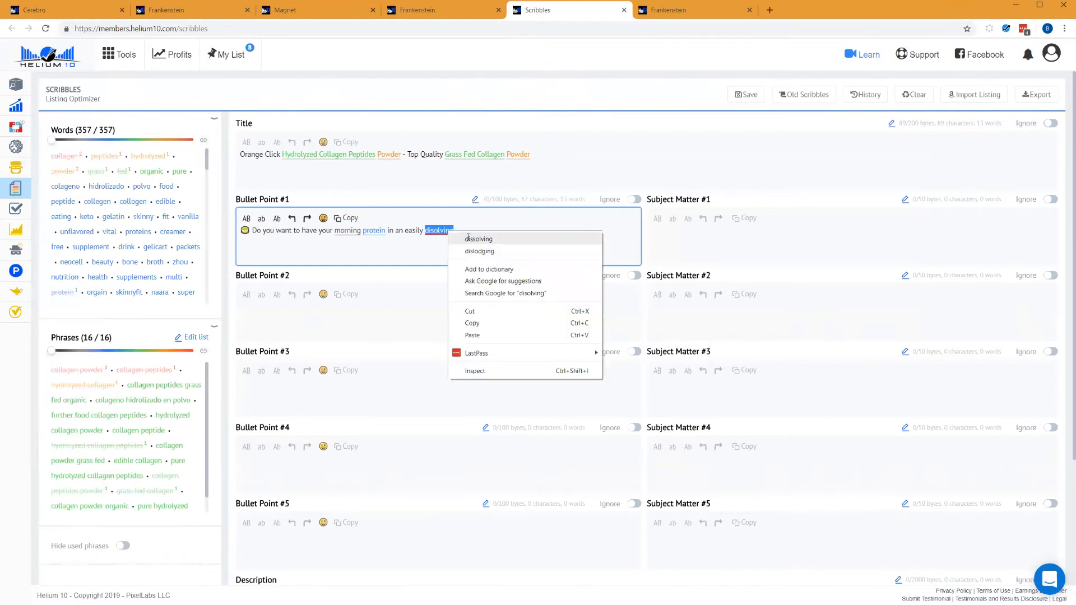
pyautogui.click(472, 238)
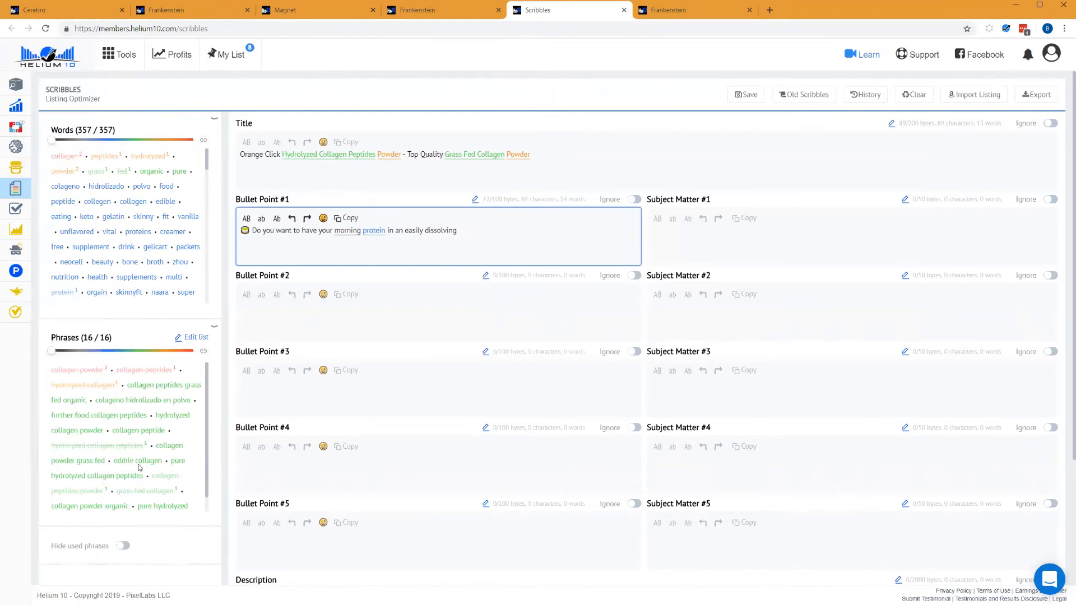
# - Complete the Bullet Point #1 question with the keyword phrase "edible collagen powder?"
pyautogui.write('edible collagen')
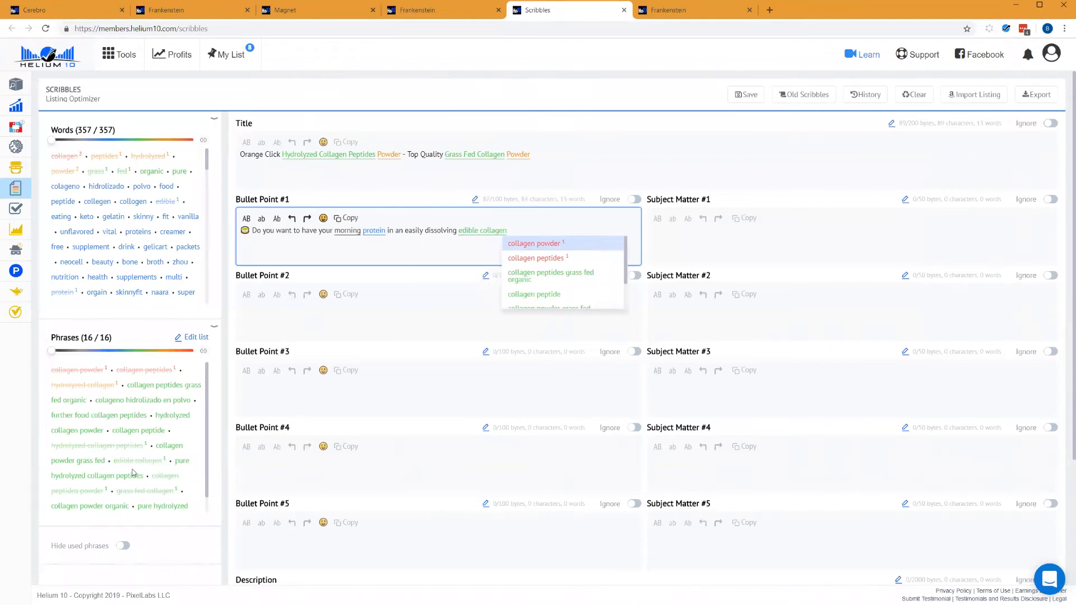
pyautogui.write(' powder')
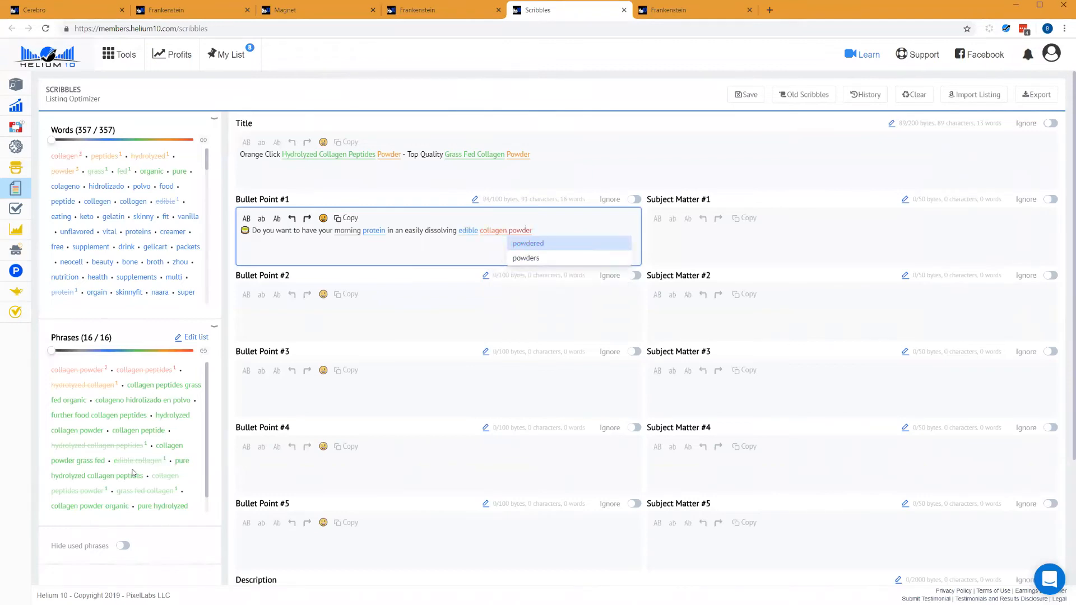
pyautogui.write('?')
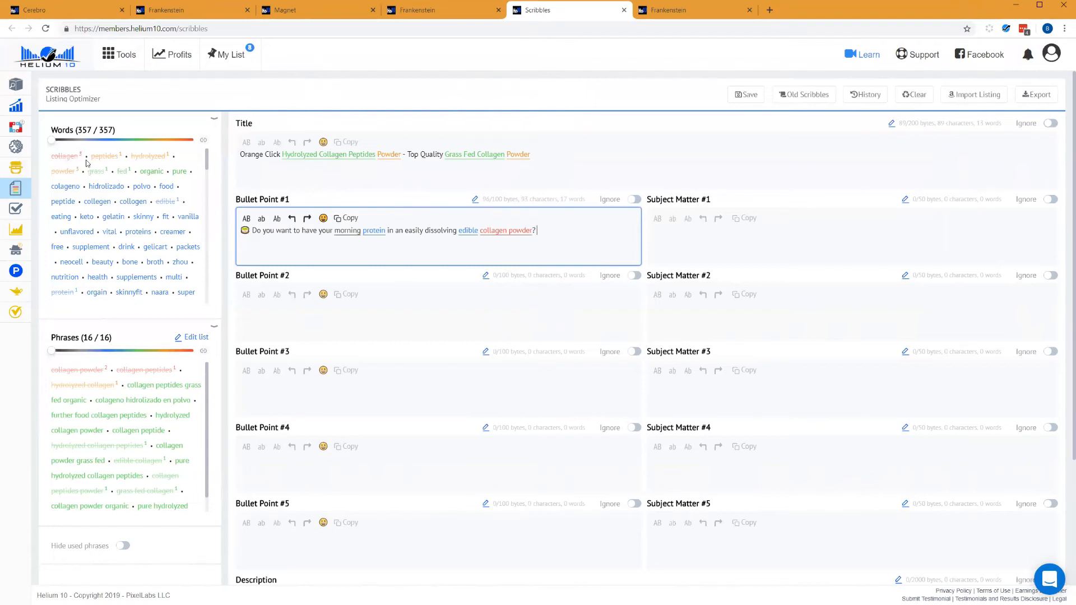
# - Highlight where the used word "collagen" occurs in the listing and turn the highlighting off again
pyautogui.click(66, 158)
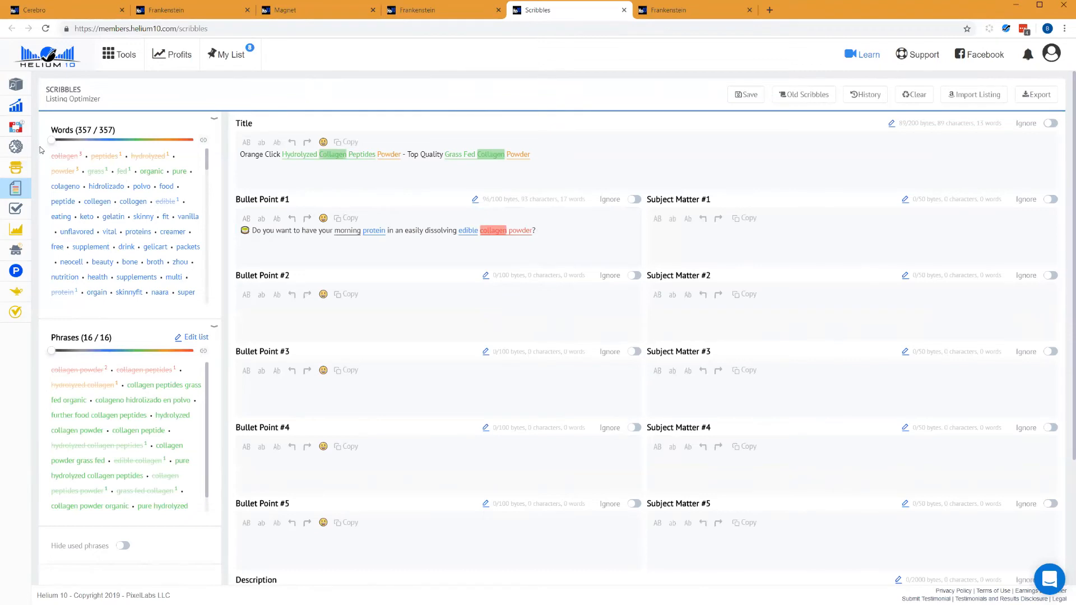
pyautogui.click(64, 157)
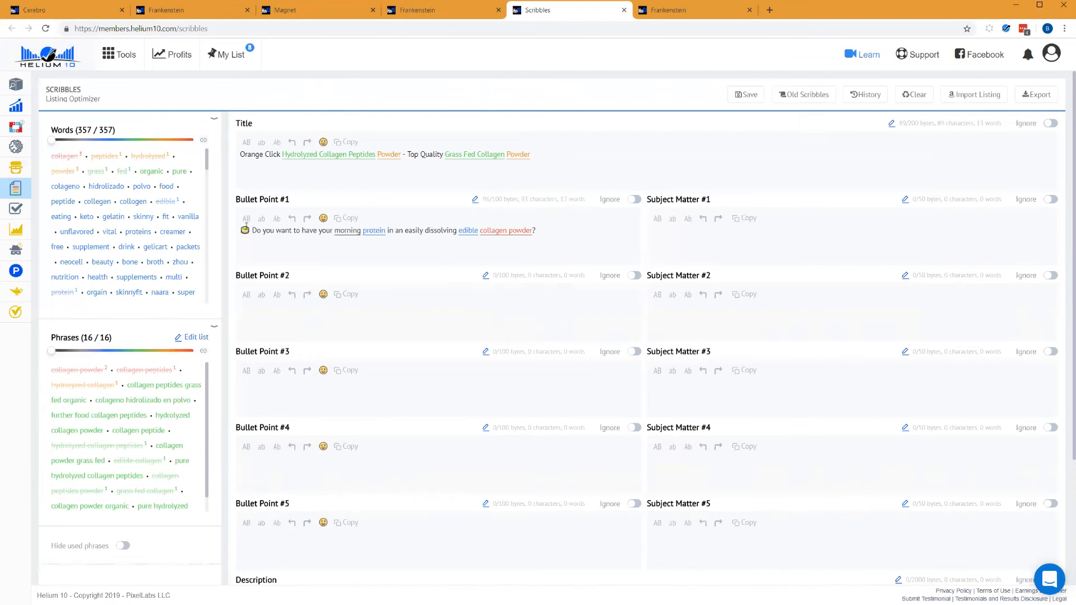
# - Try a grinning face emoji after a letter in Bullet Point #2 and clear the field again
pyautogui.click(318, 302)
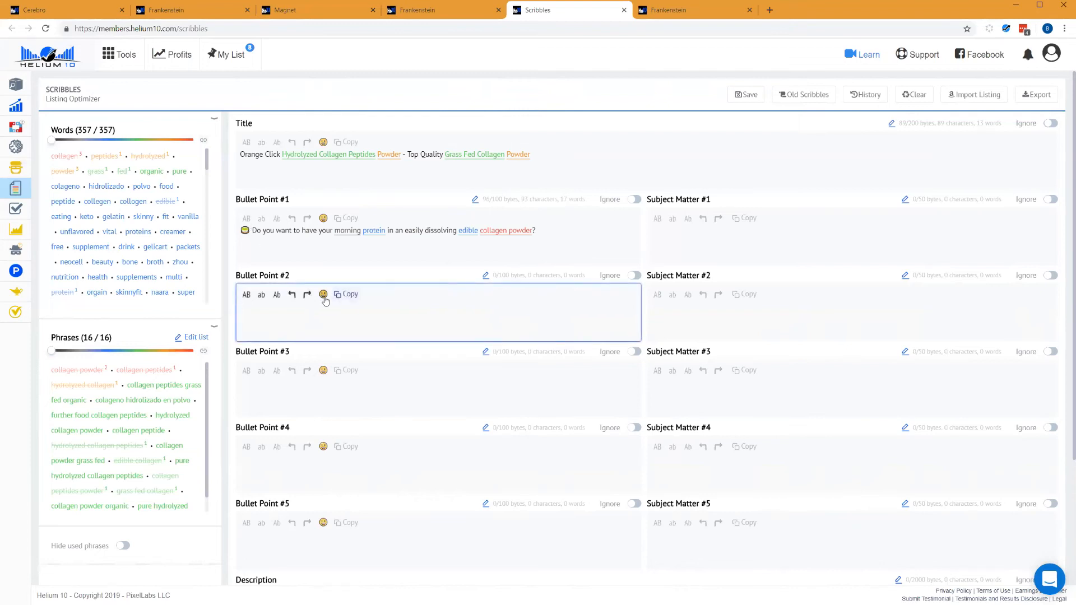
pyautogui.write('c')
pyautogui.click(323, 295)
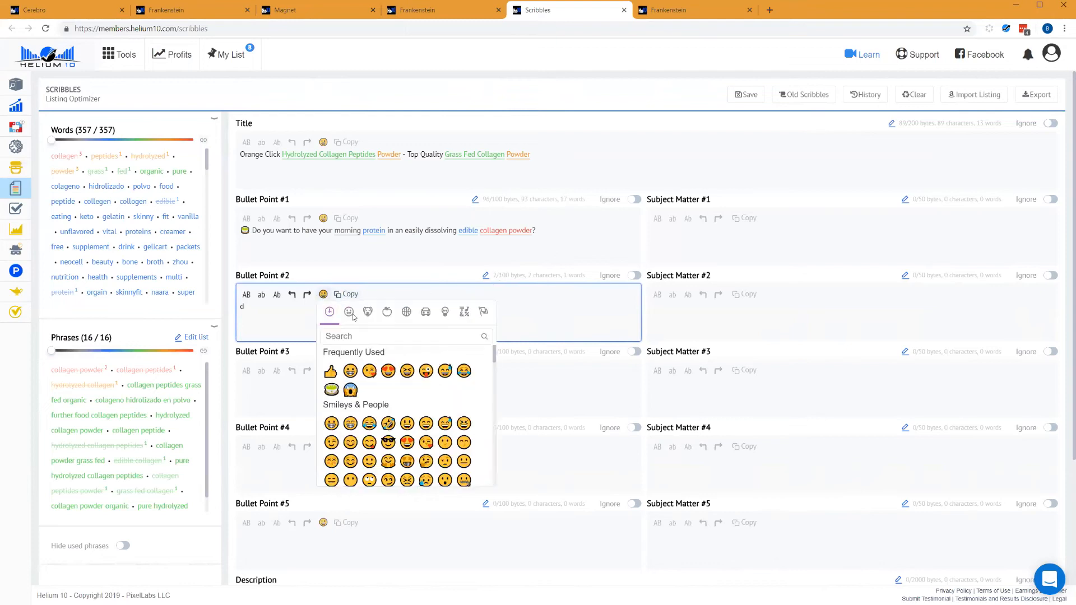
pyautogui.click(350, 371)
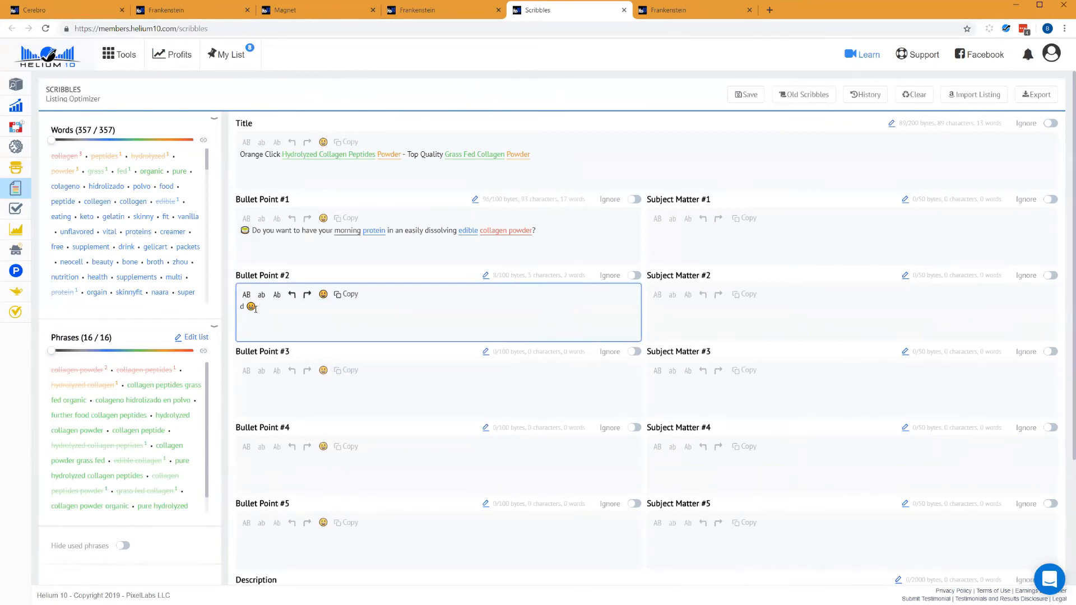
pyautogui.moveTo(266, 308); pyautogui.dragTo(238, 312)
pyautogui.press('BackSpace')
# - Try filler text at the end of Bullet Point #1 to test its length limit, and delete it again
pyautogui.click(543, 223)
pyautogui.write('asdfasdfasfasdfasdfasdfasfd')
pyautogui.moveTo(630, 230); pyautogui.dragTo(538, 229)
pyautogui.press('BackSpace')
pyautogui.press('BackSpace')
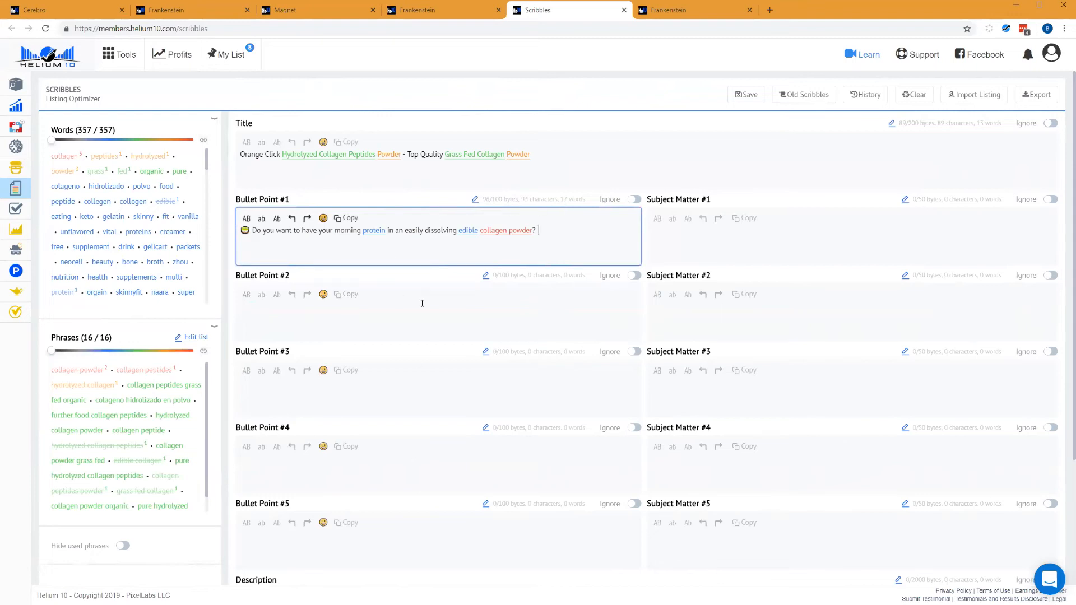
# - Set the length limit of Bullet Point #1 to 200
pyautogui.click(475, 199)
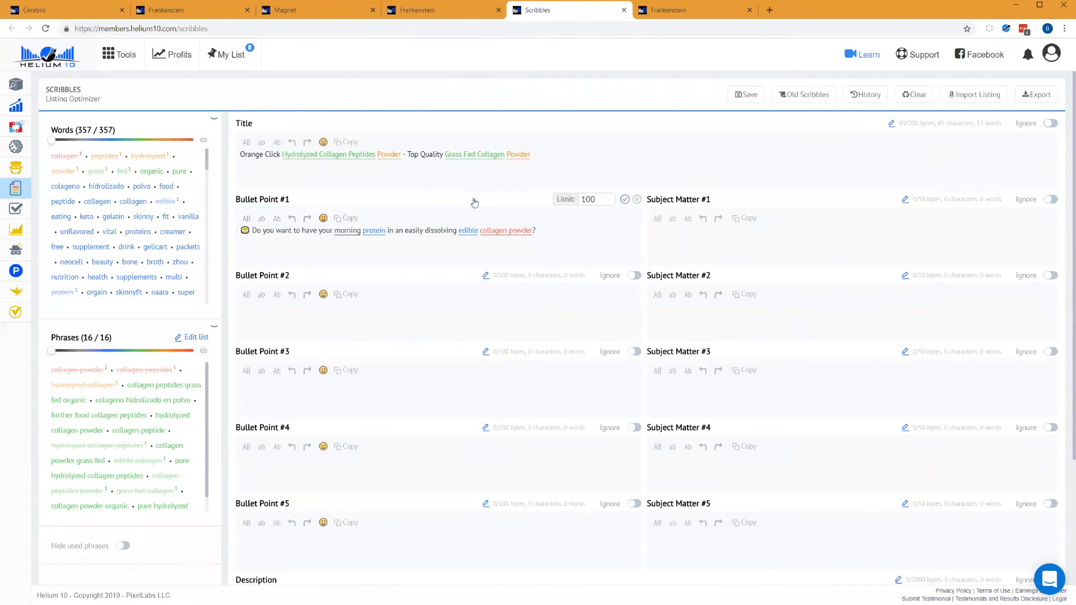
pyautogui.doubleClick(582, 200)
pyautogui.write('200')
pyautogui.press('Return')
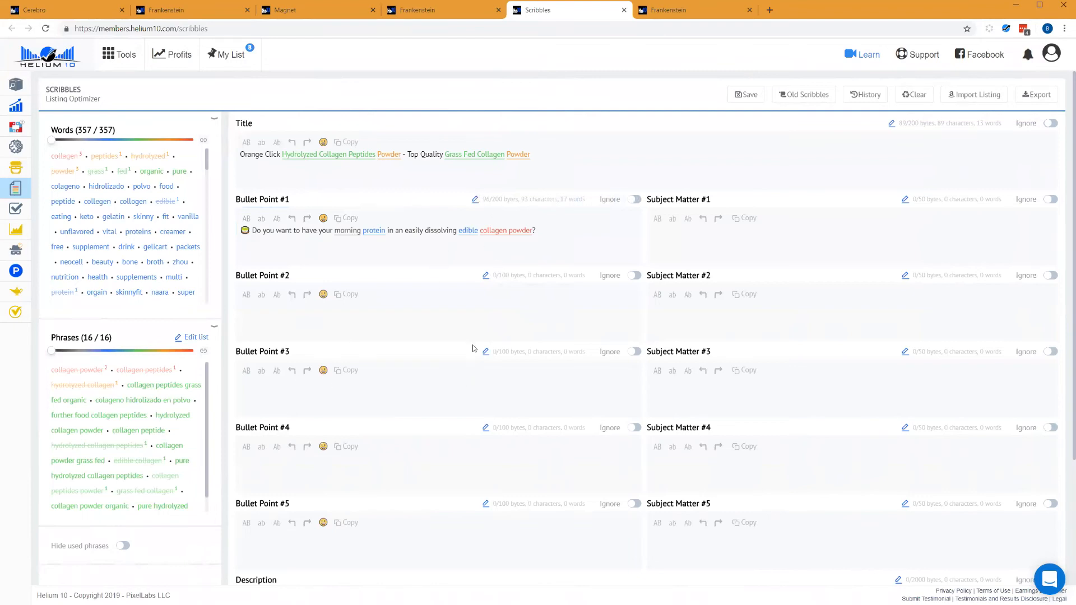
# - Add the suggested phrase "colageno hidrolizado en polvo" to the Search Terms
pyautogui.scroll(-3, 474, 341)
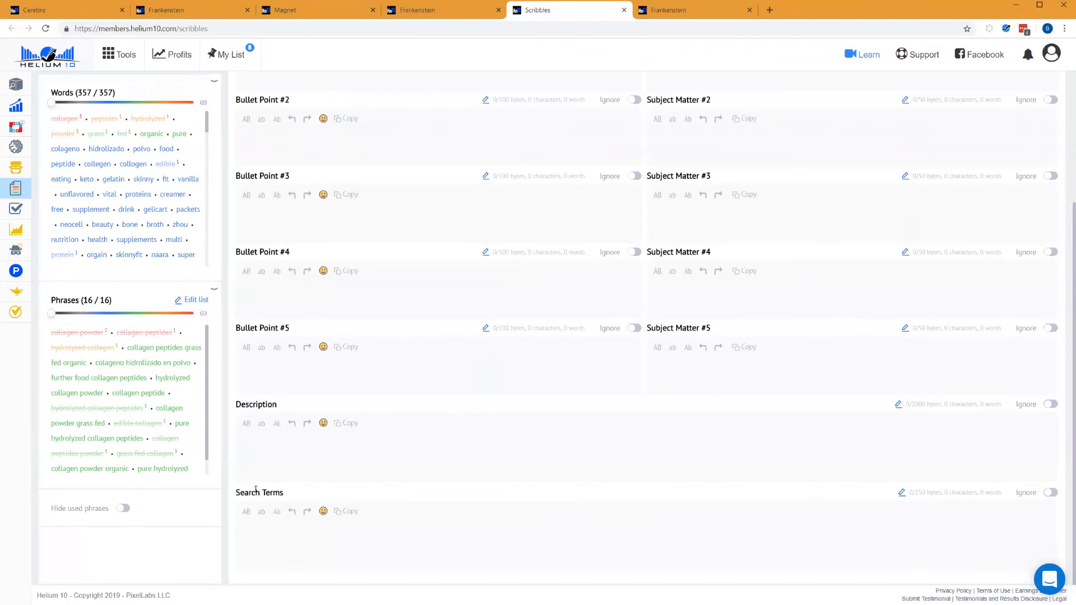
pyautogui.click(304, 541)
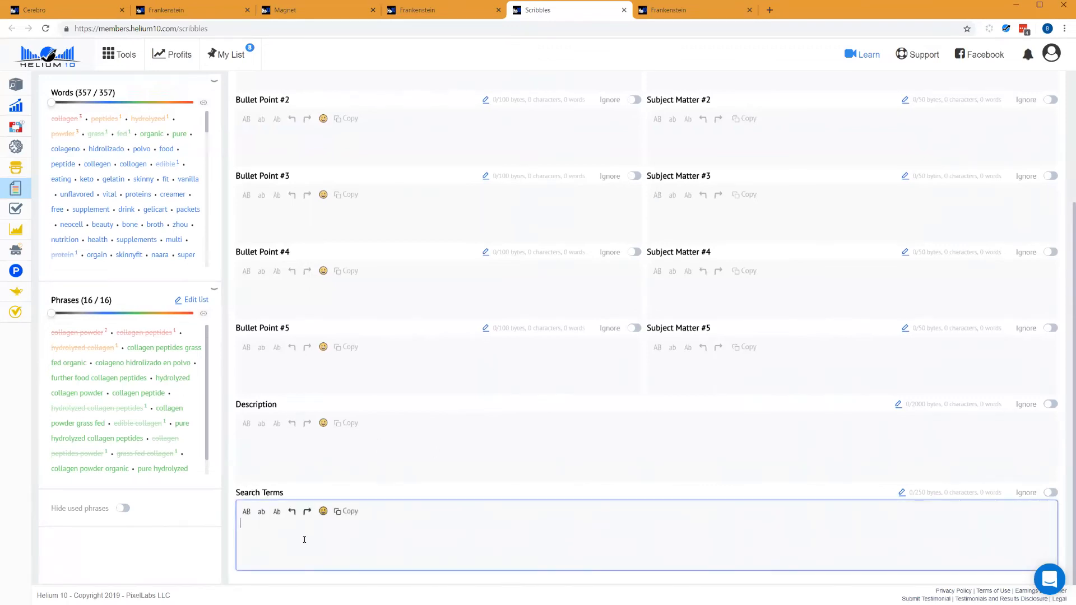
pyautogui.write('colag')
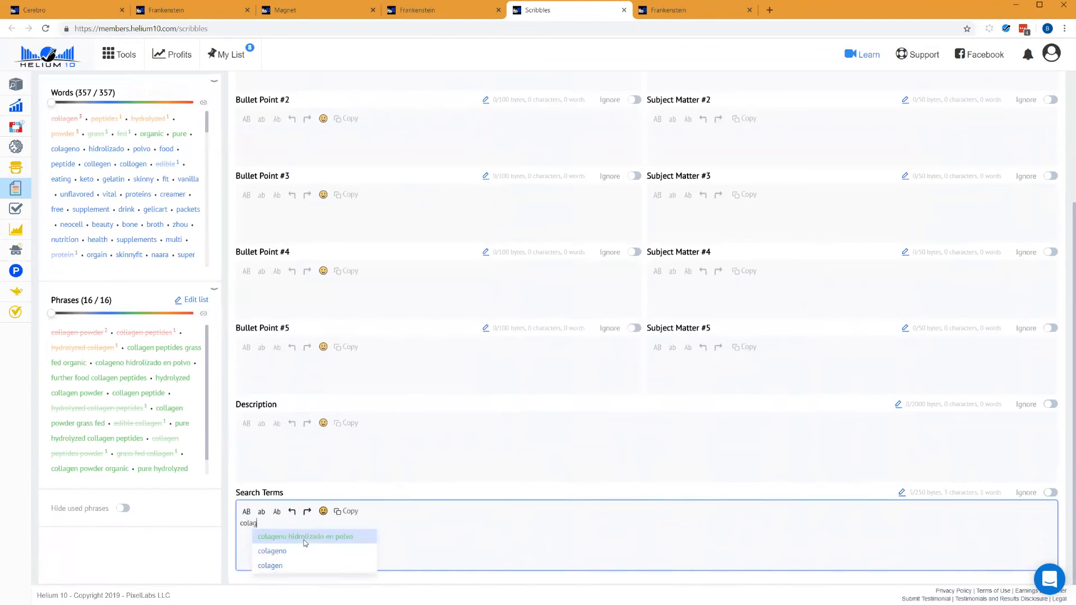
pyautogui.click(305, 539)
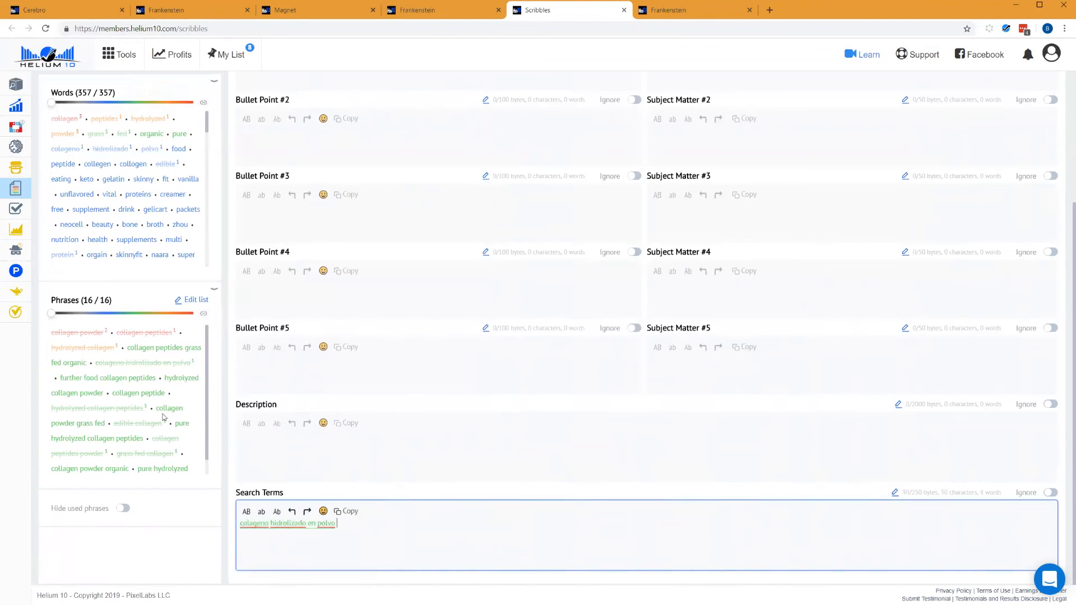
pyautogui.scroll(-1, 124, 426)
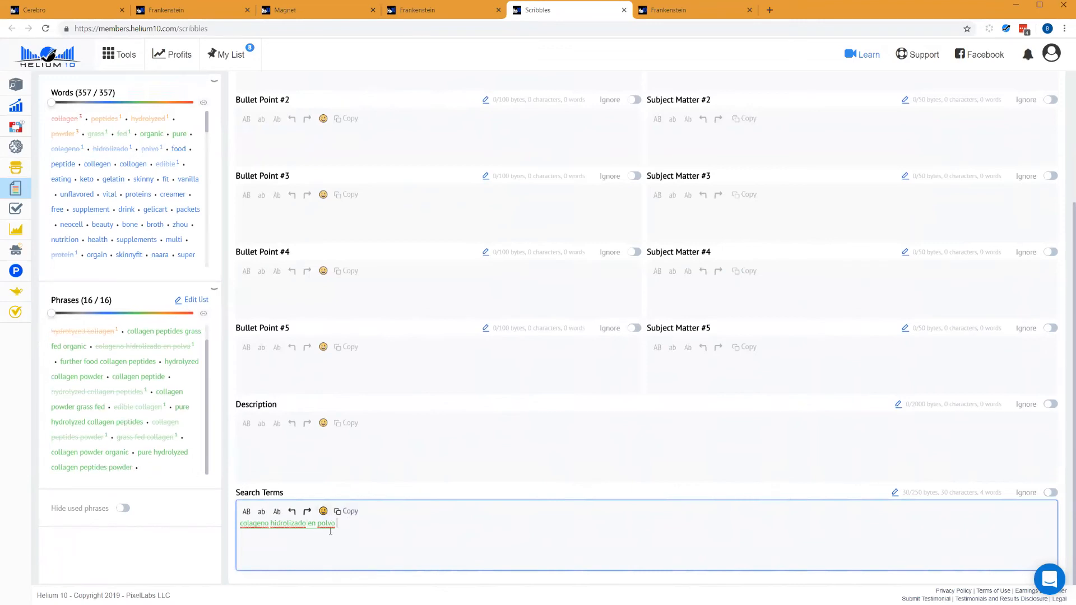
# - Fill Subject Matter #1 with "collagen peptides grass fed organic" followed by the suggested phrase "hydrolyzed collagen powder", and check the text against the length limit
pyautogui.scroll(3, 639, 314)
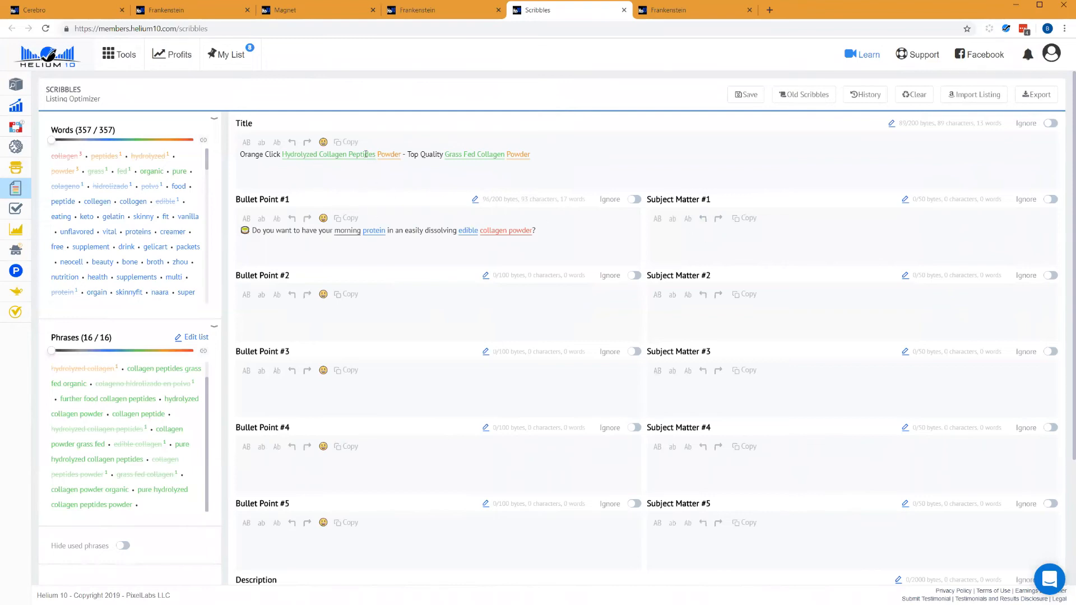
pyautogui.click(698, 239)
pyautogui.write('c')
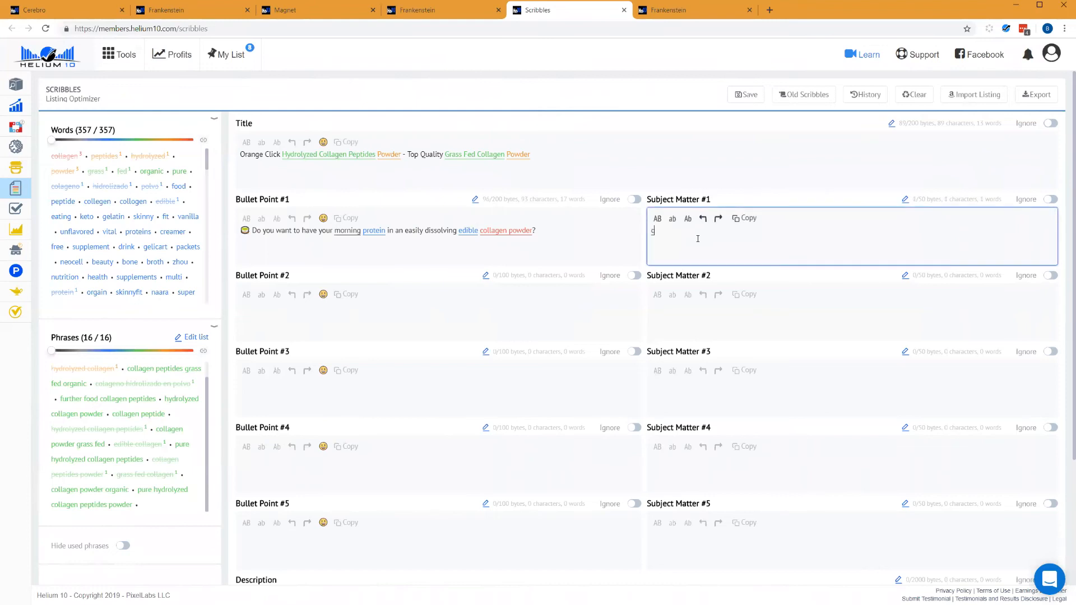
pyautogui.write('ollagen peptides grass fed organic')
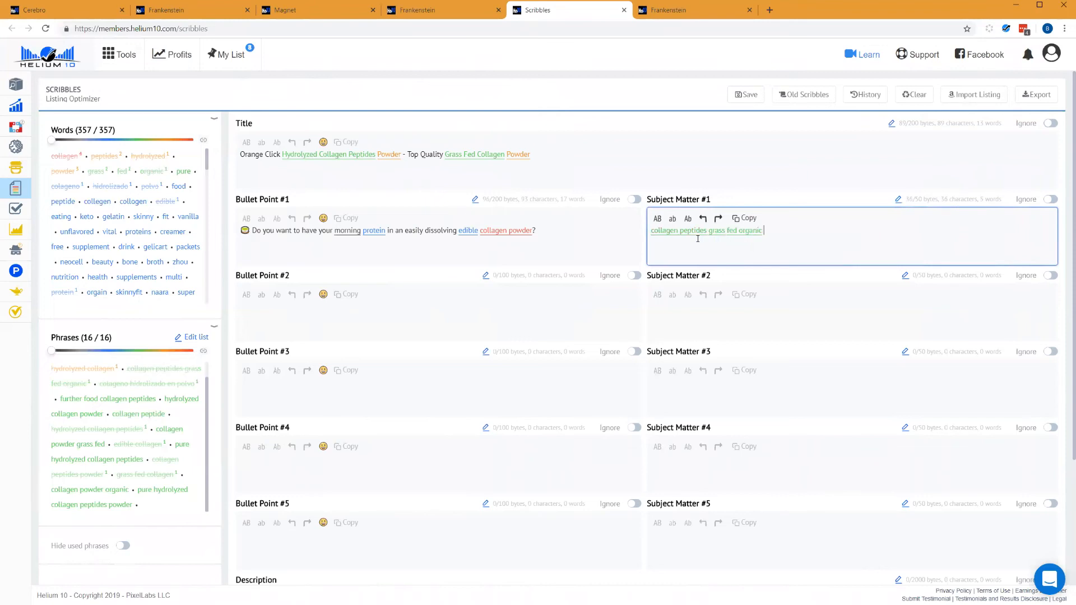
pyautogui.write(' hydroly')
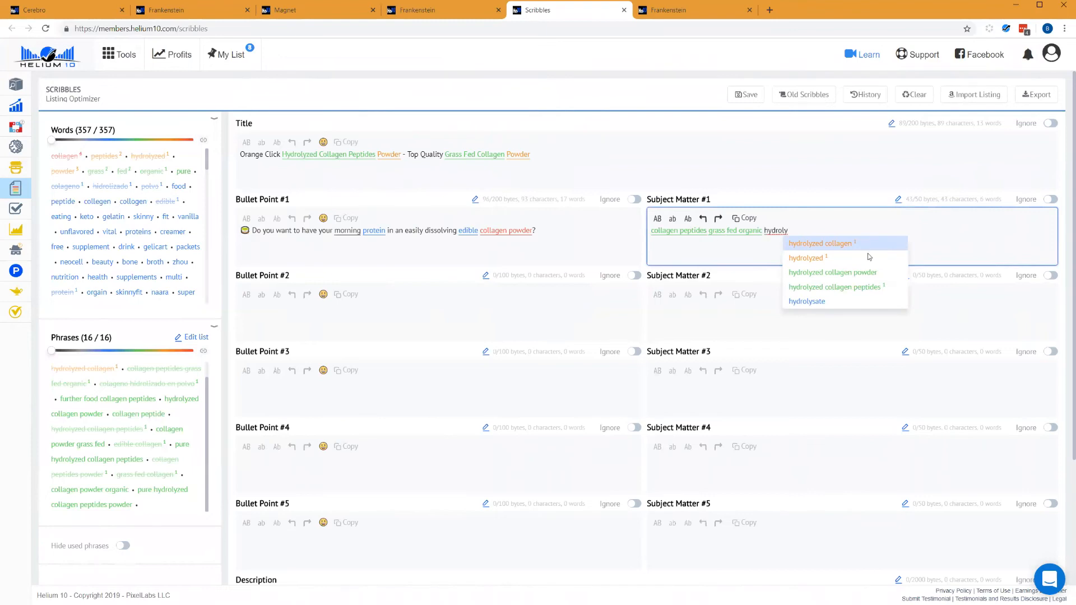
pyautogui.click(863, 274)
pyautogui.click(783, 322)
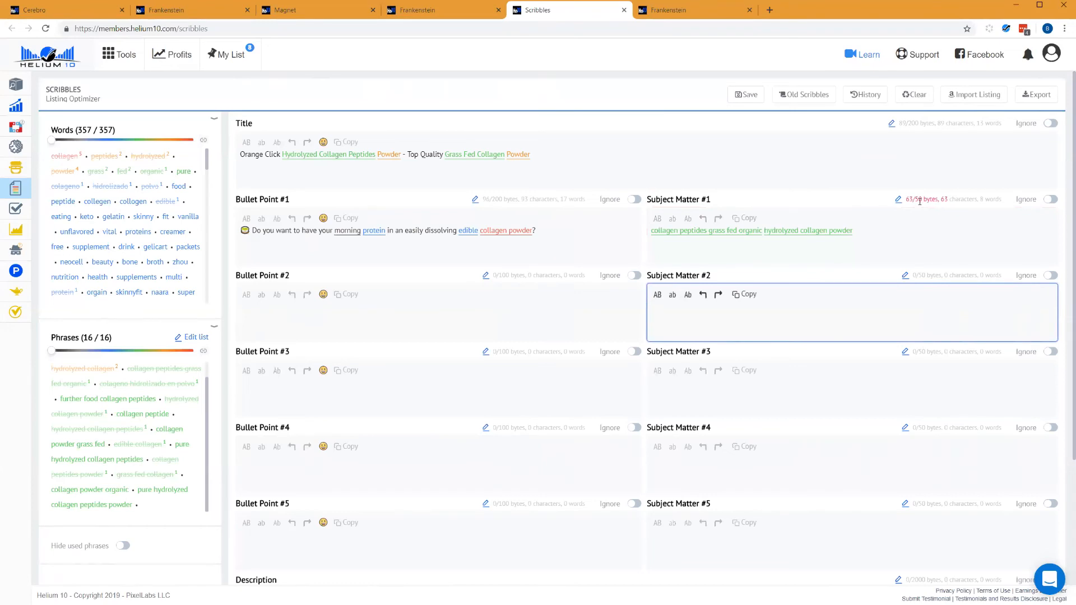
pyautogui.moveTo(846, 231); pyautogui.dragTo(855, 231)
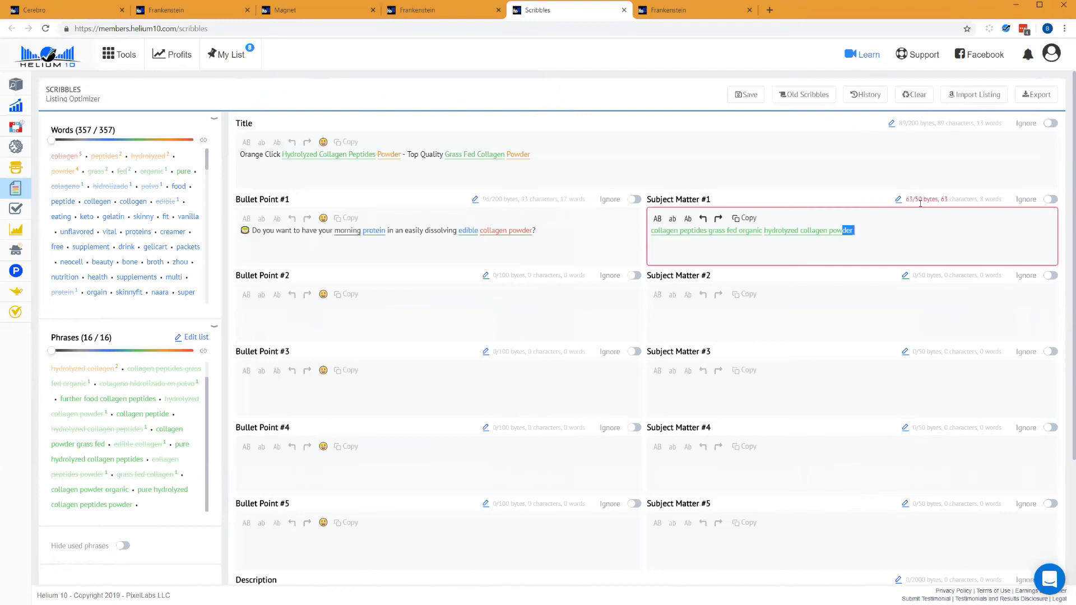
pyautogui.click(740, 311)
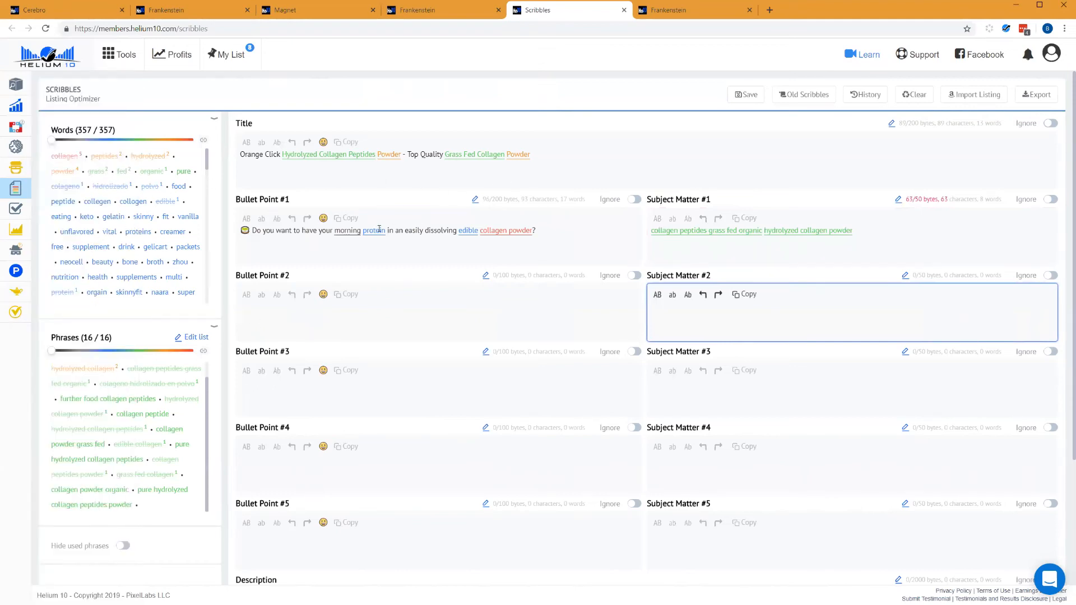
# - Add the misspellings "collegen collogen" after the Spanish phrase in the Search Terms
pyautogui.scroll(-3, 360, 357)
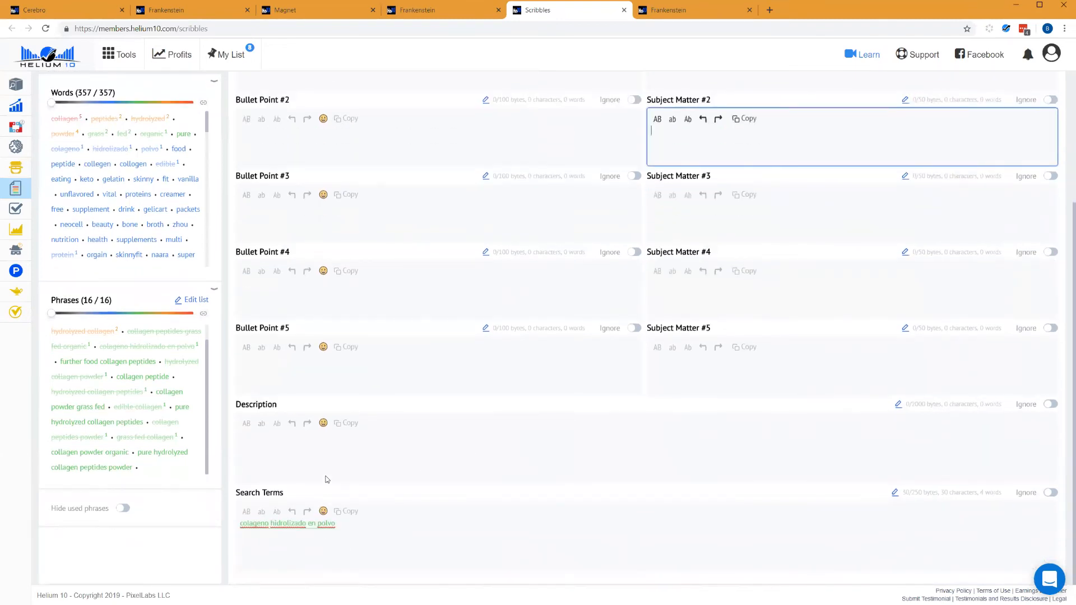
pyautogui.moveTo(74, 213)
pyautogui.click(361, 528)
pyautogui.write('collagen')
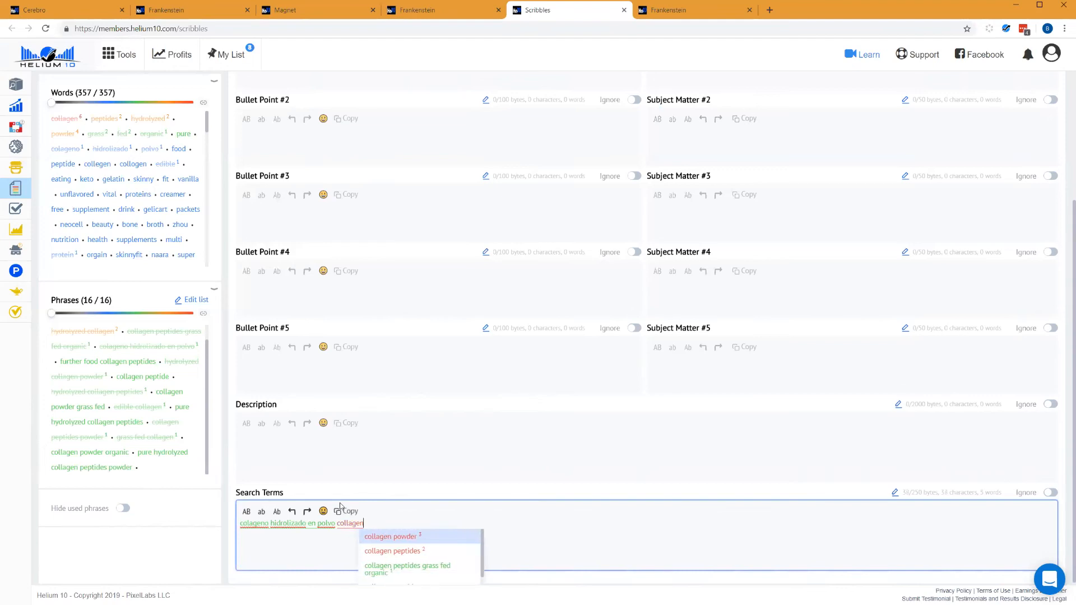
pyautogui.press('Escape')
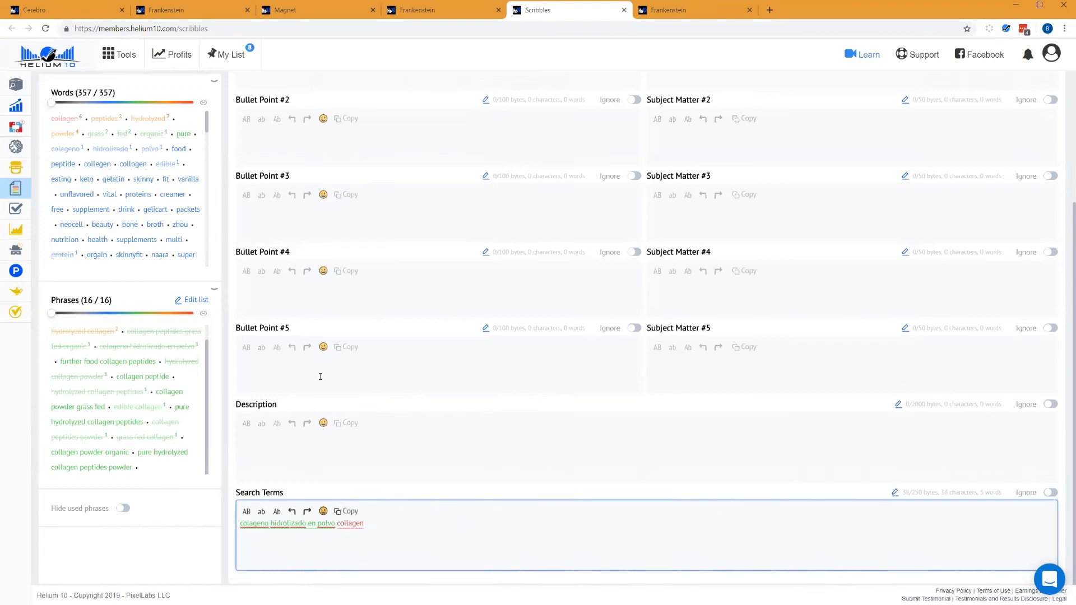
pyautogui.write('collogen')
pyautogui.click(363, 525)
pyautogui.doubleClick(348, 524)
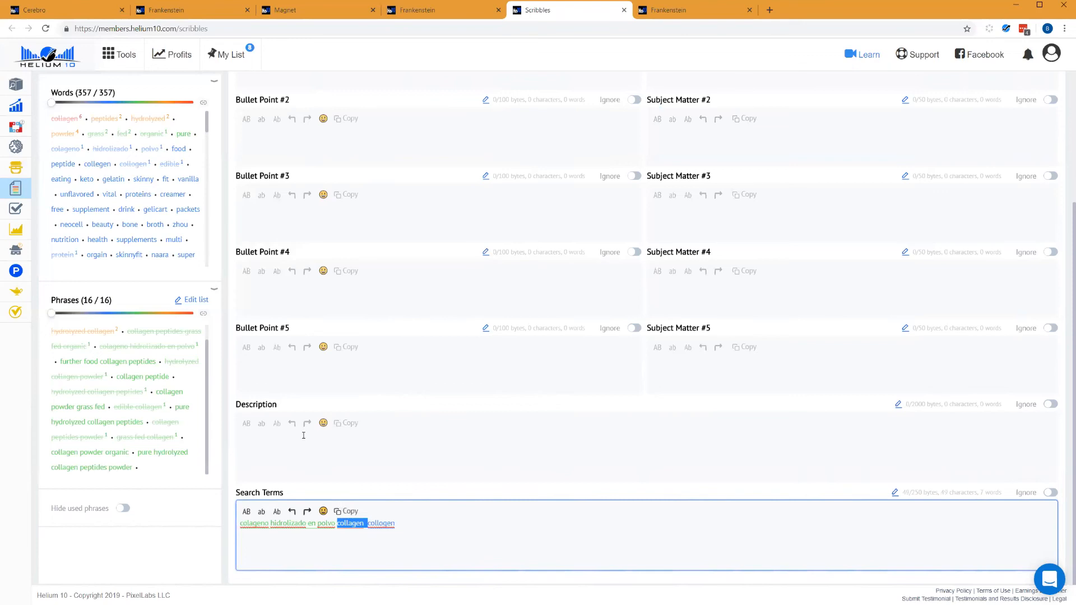
pyautogui.write('colleg')
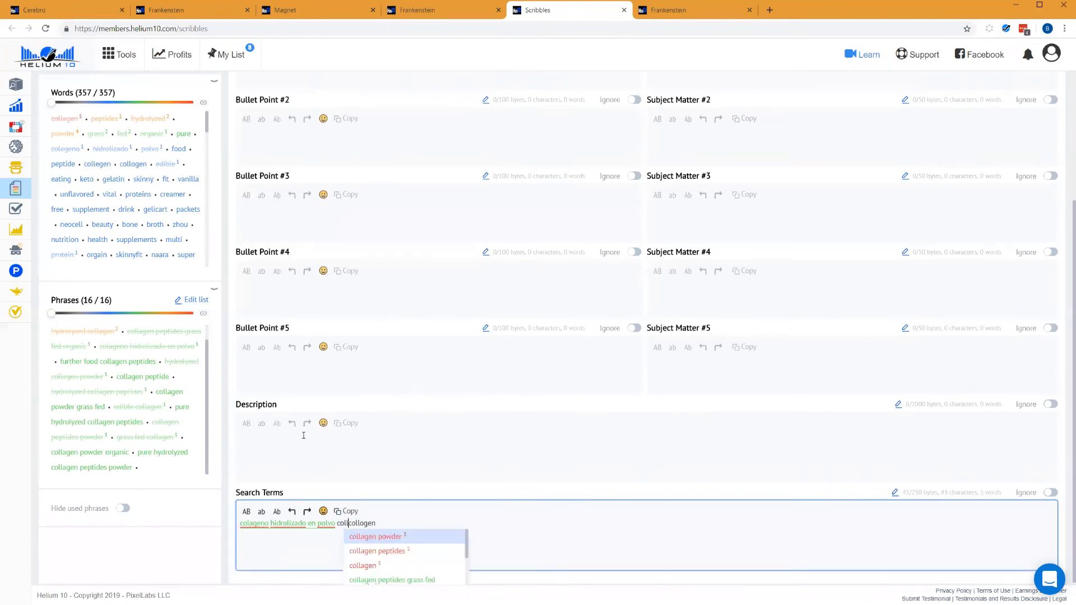
pyautogui.press('Return')
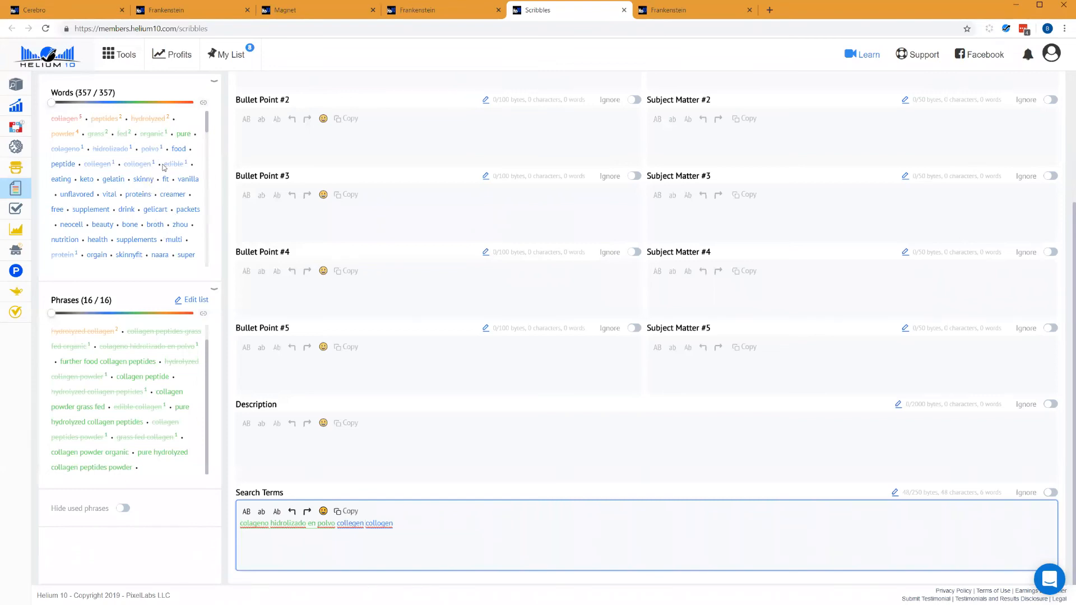
# - With used phrases hidden meanwhile, write "Collagen peptide collagen powder organic" and twice "pure hydrolyzed collagen peptides powder" in the Description
pyautogui.click(123, 509)
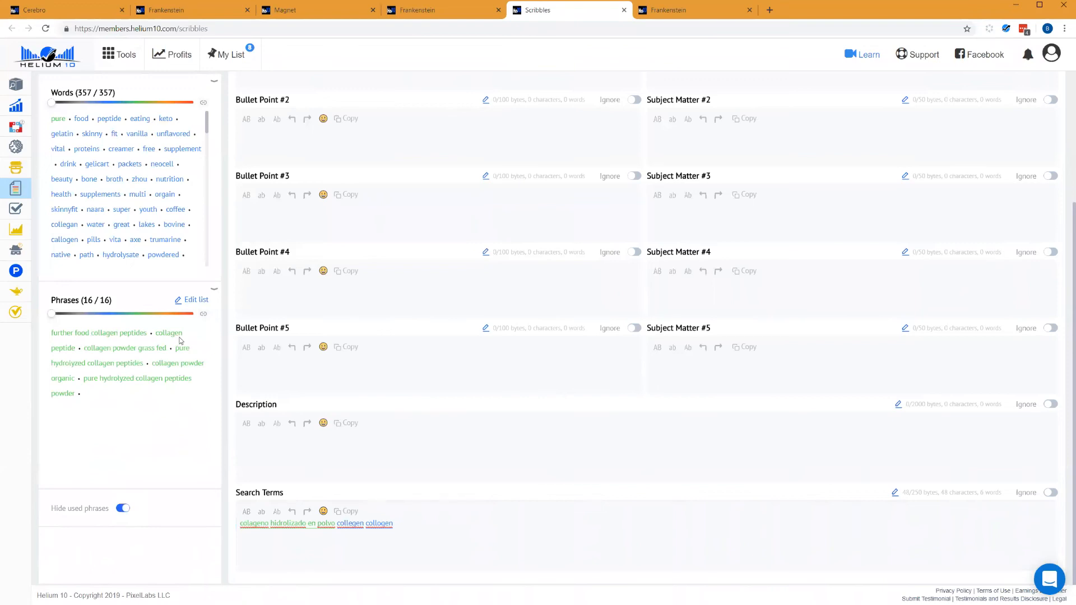
pyautogui.click(368, 456)
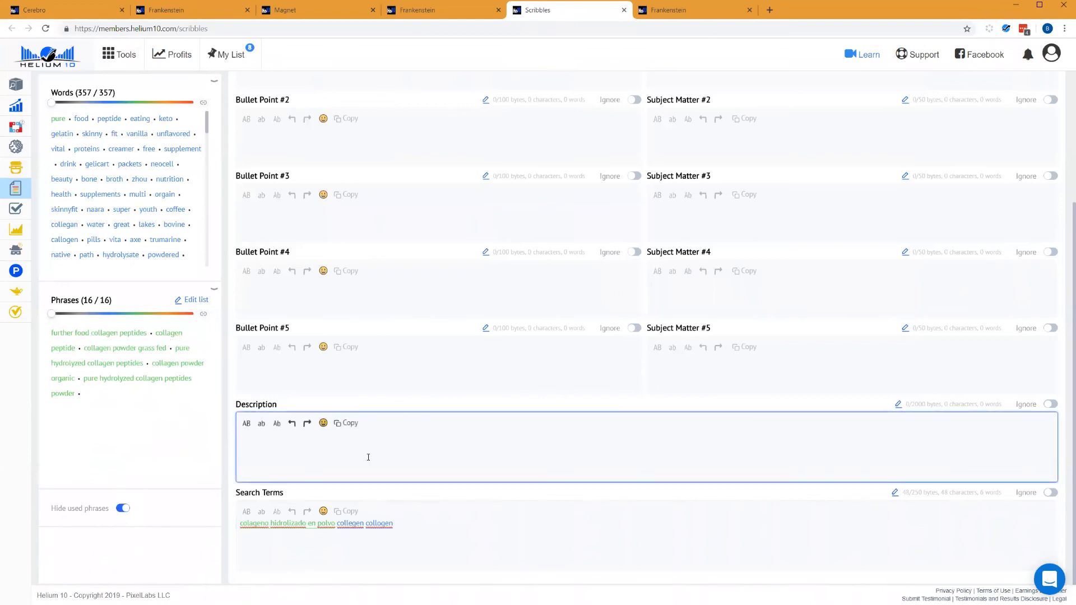
pyautogui.write('Collagen peptide collagen pow')
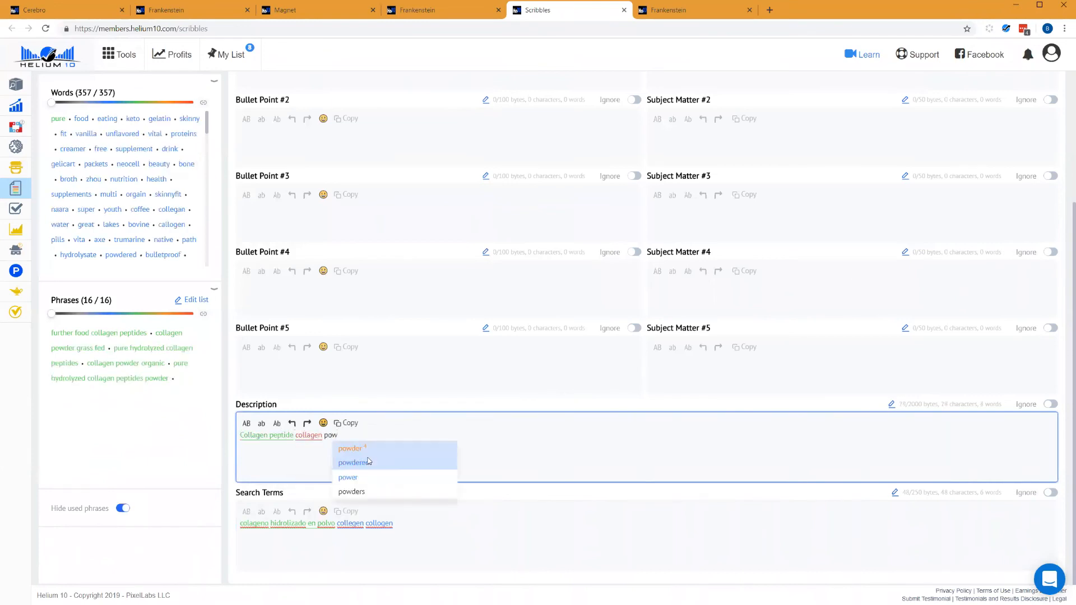
pyautogui.write('der organic')
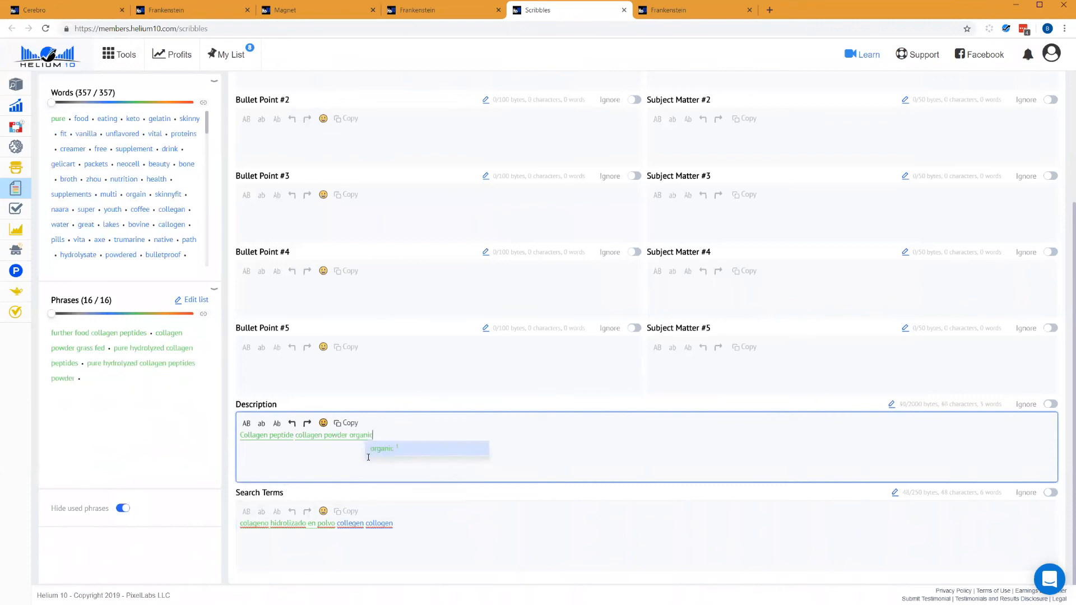
pyautogui.write(' pure')
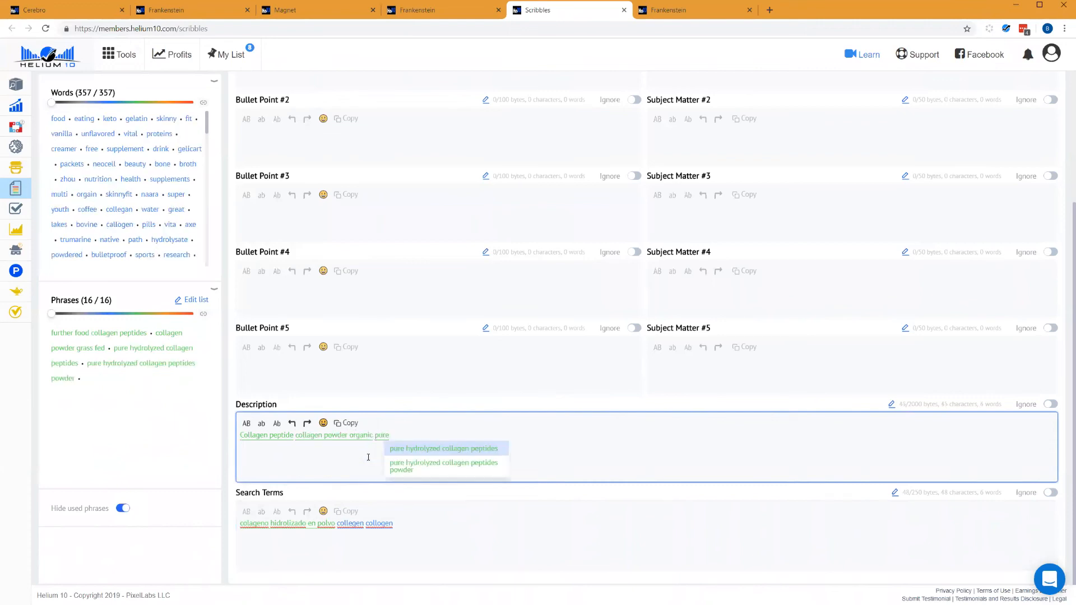
pyautogui.click(409, 465)
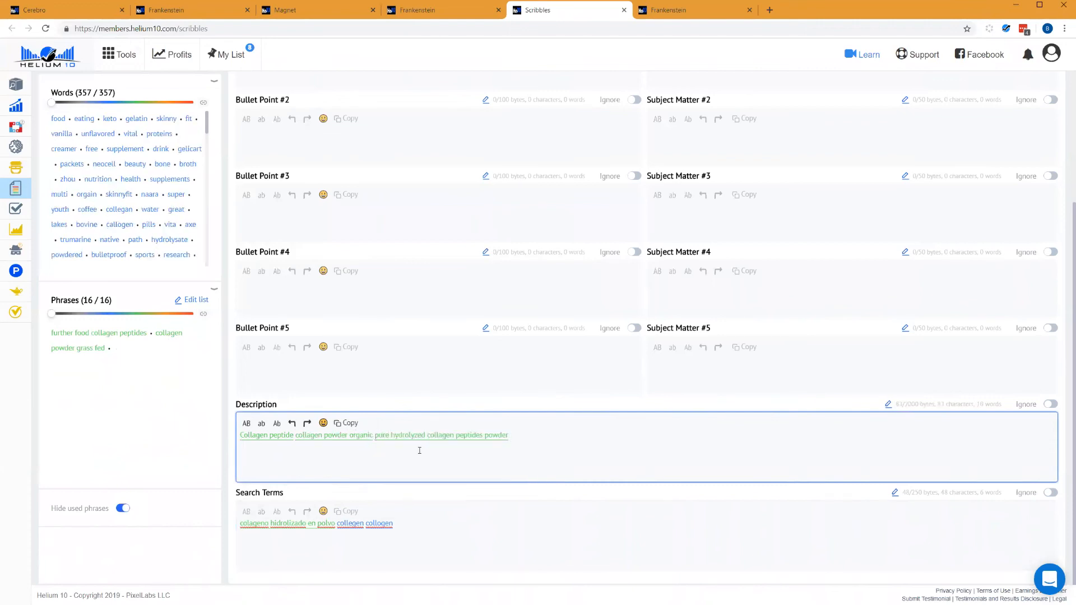
pyautogui.write('pure')
pyautogui.click(563, 466)
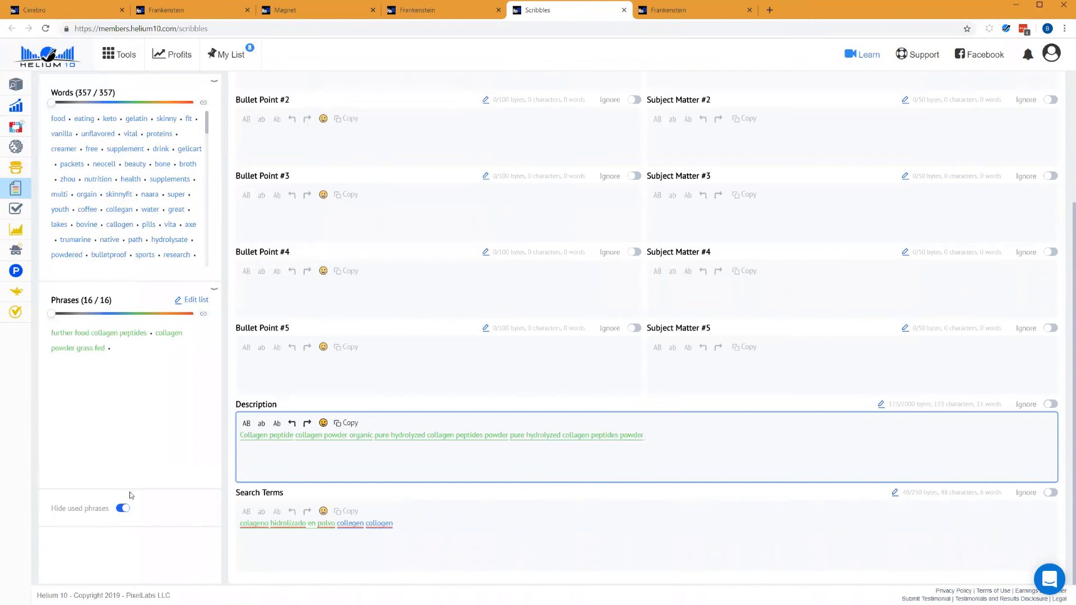
pyautogui.click(123, 509)
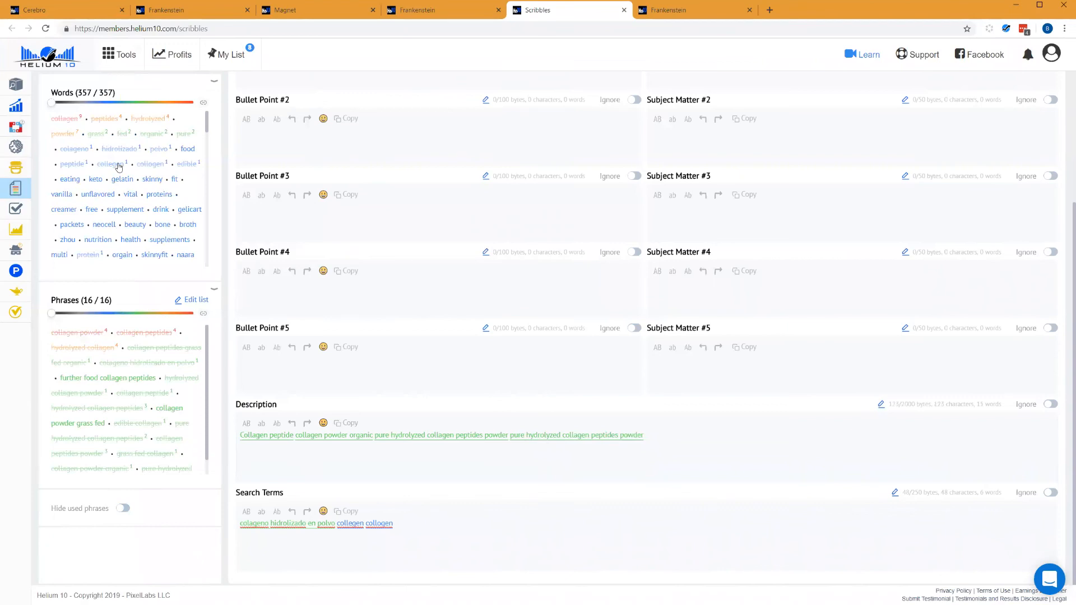
# - View the 02/04/2019 22:33 version of the listing in the history and close the history again
pyautogui.scroll(3, 330, 199)
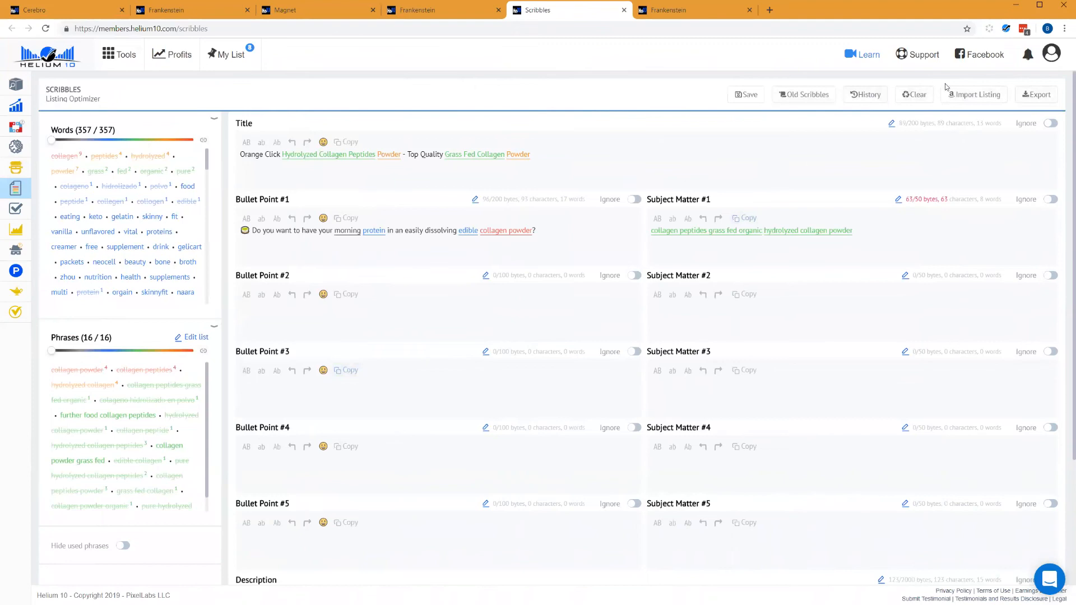
pyautogui.click(866, 96)
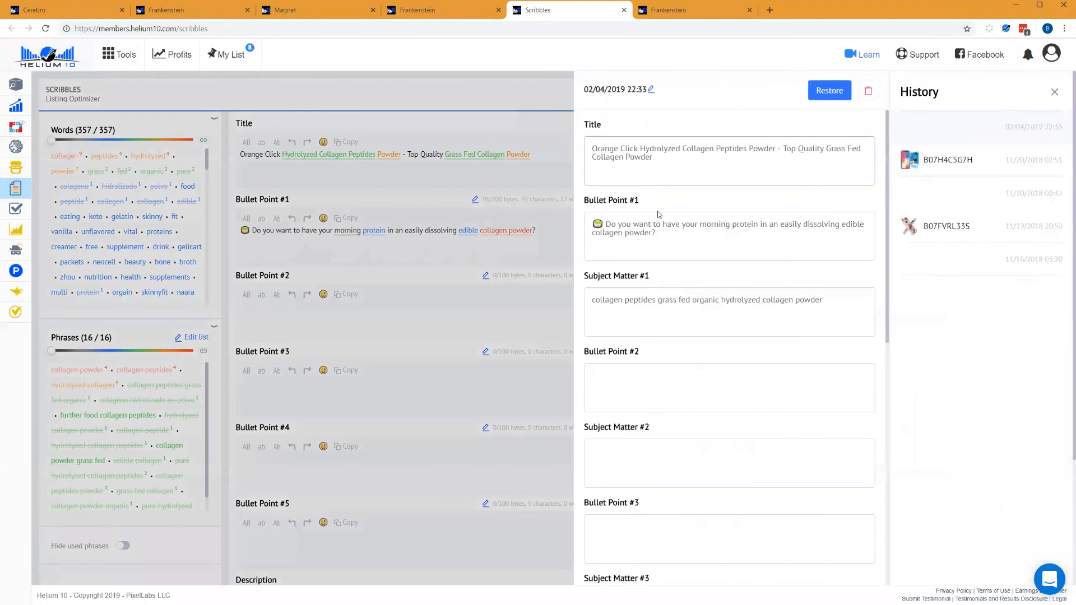
pyautogui.click(1055, 93)
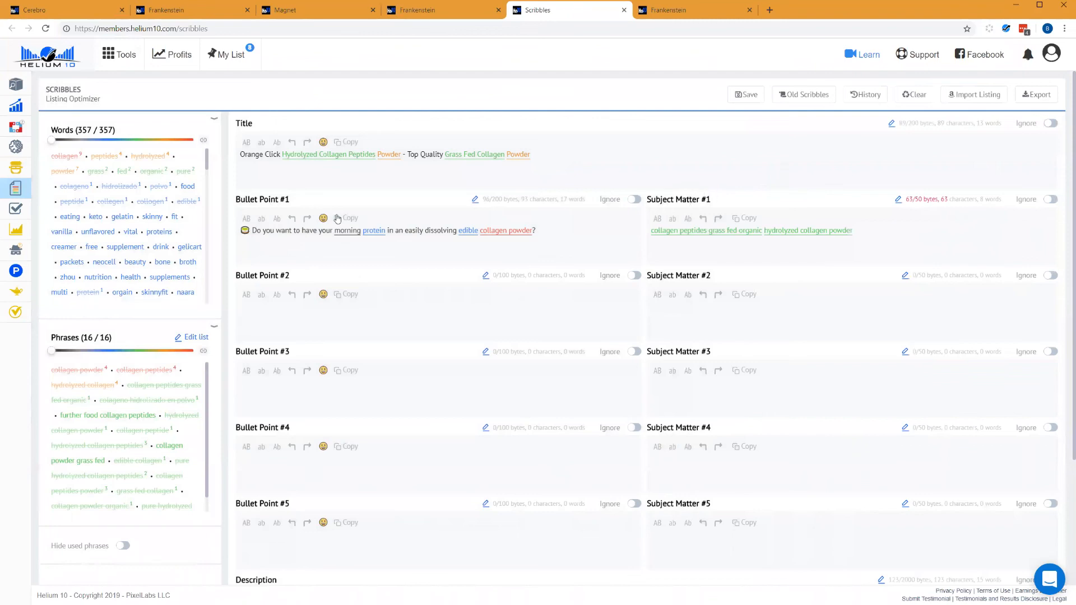
# - Save the listing and review its newest version in the history, closing the history again
pyautogui.moveTo(252, 230); pyautogui.dragTo(386, 230)
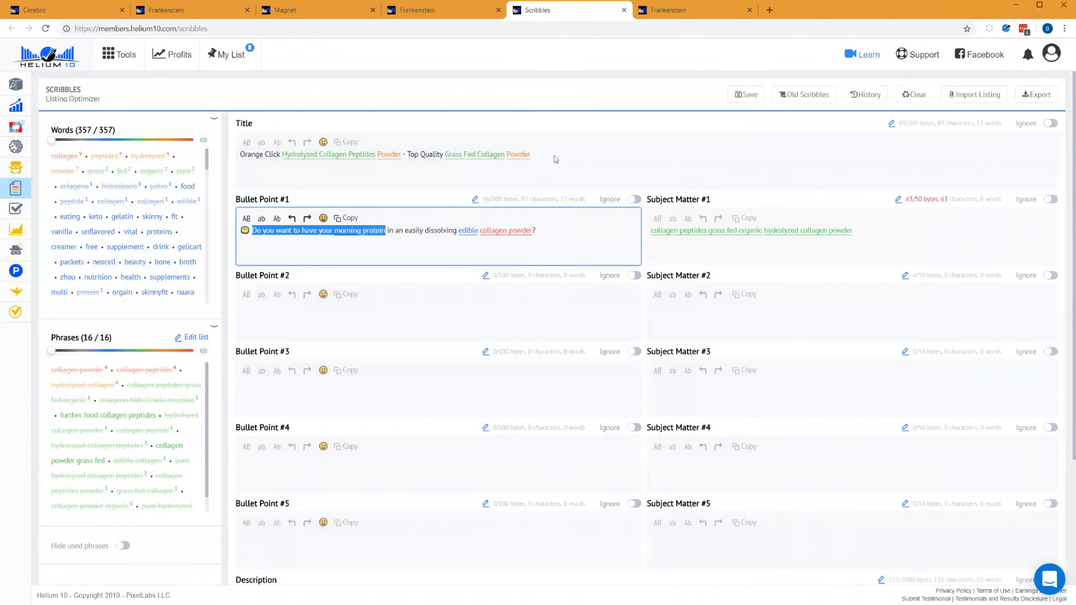
pyautogui.click(750, 95)
pyautogui.click(865, 95)
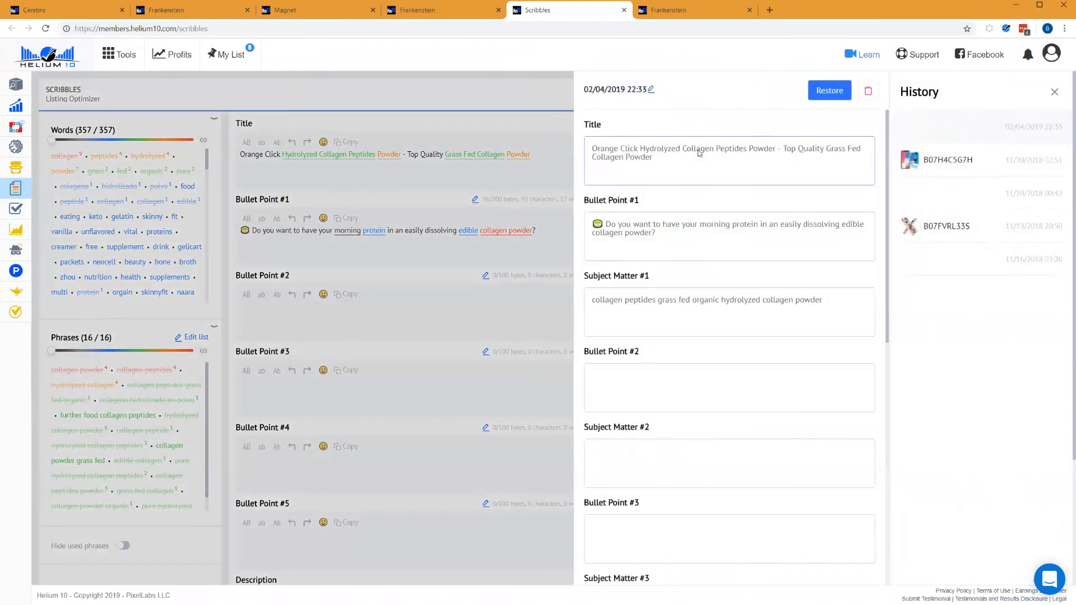
pyautogui.click(1054, 94)
pyautogui.click(1054, 93)
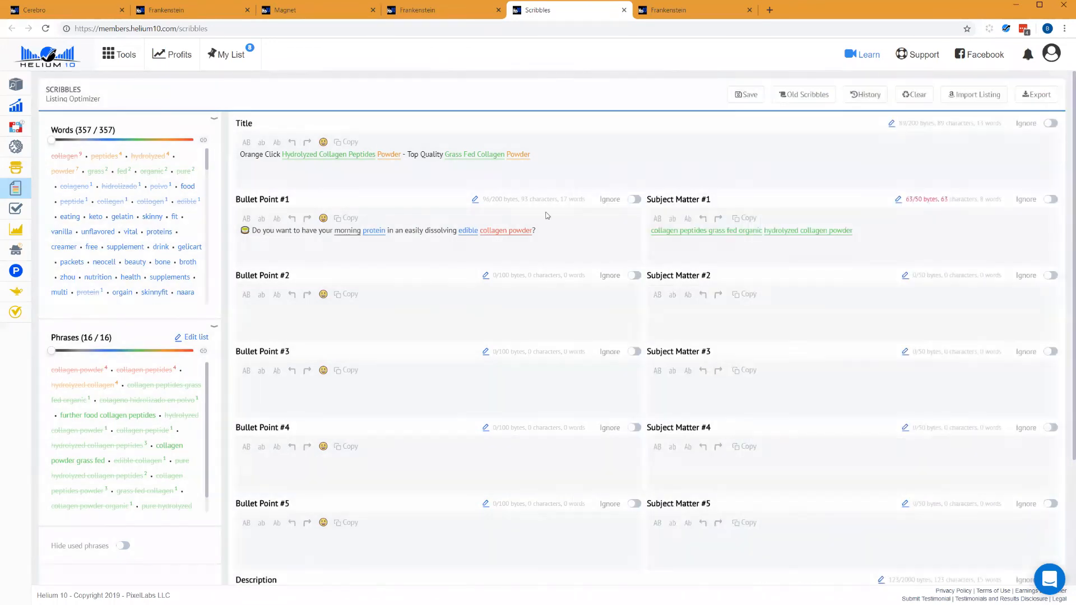
# - Convert the words "Do you want to have" in Bullet Point #1 to uppercase
pyautogui.moveTo(253, 229); pyautogui.dragTo(386, 230)
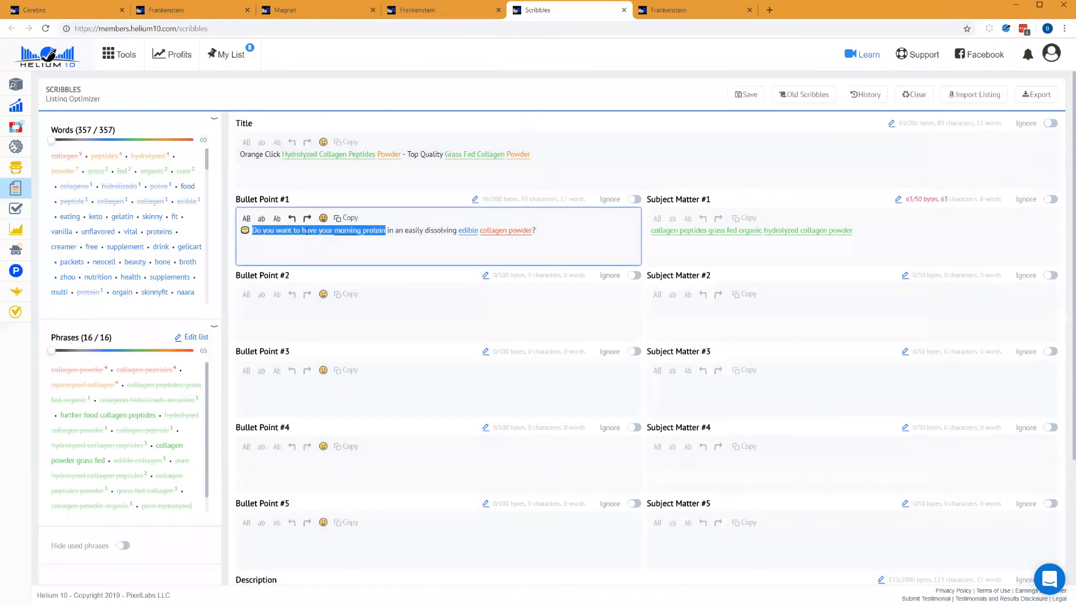
pyautogui.click(303, 231)
pyautogui.hotkey('ctrl', 'shift', 'Left')
pyautogui.hotkey('ctrl', 'shift', 'Left')
pyautogui.hotkey('ctrl', 'shift', 'Left')
pyautogui.hotkey('ctrl', 'shift', 'Left')
pyautogui.hotkey('ctrl', 'shift', 'Left')
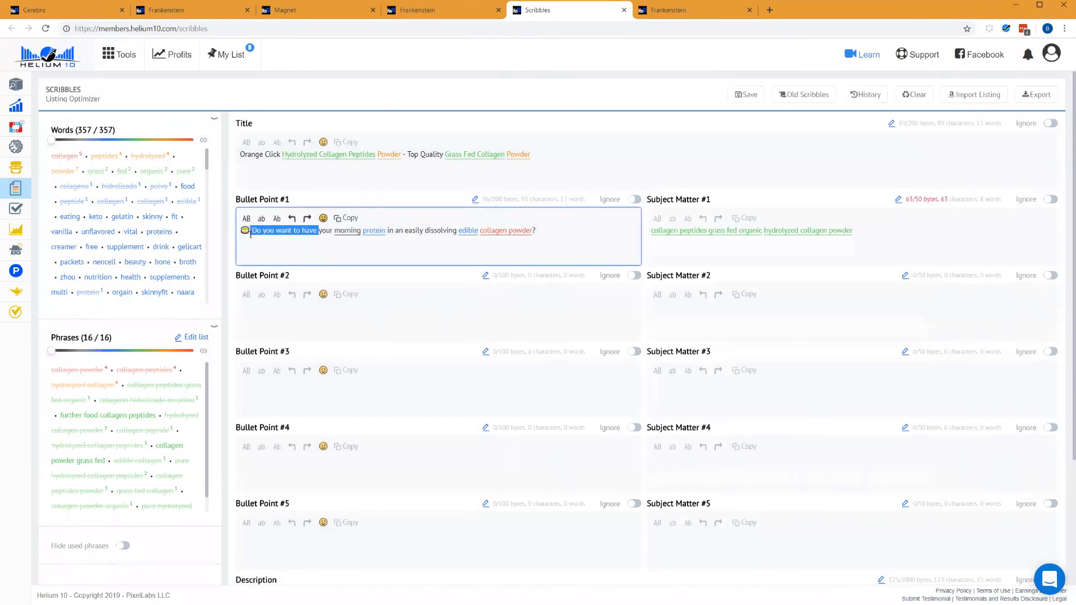
pyautogui.click(247, 218)
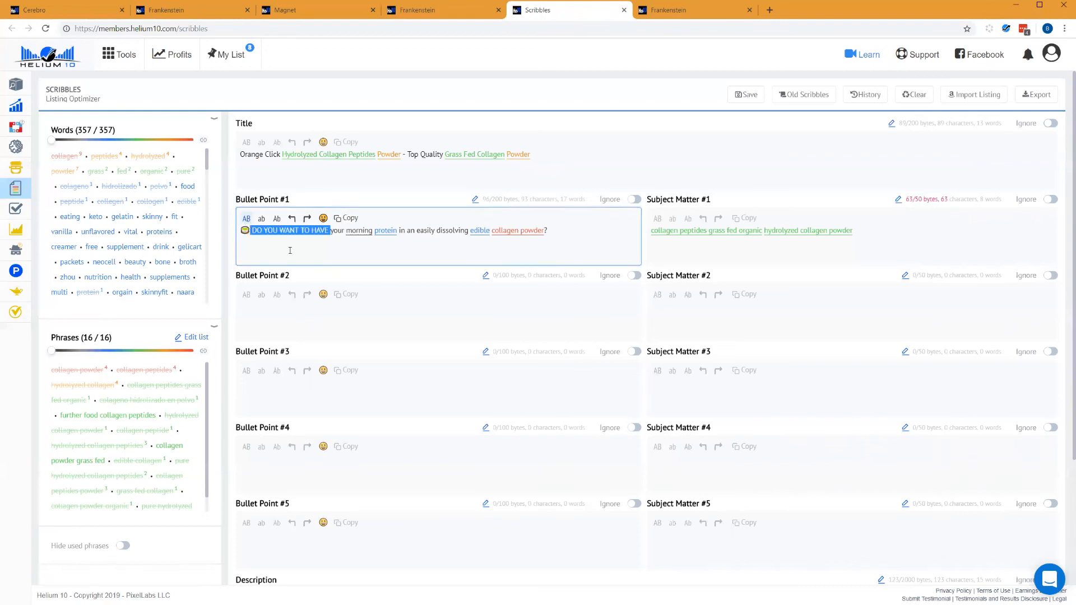
# - Switch on Ignore for the Search Terms field to exclude its keywords from the used words and phrases, and switch it off again
pyautogui.click(323, 235)
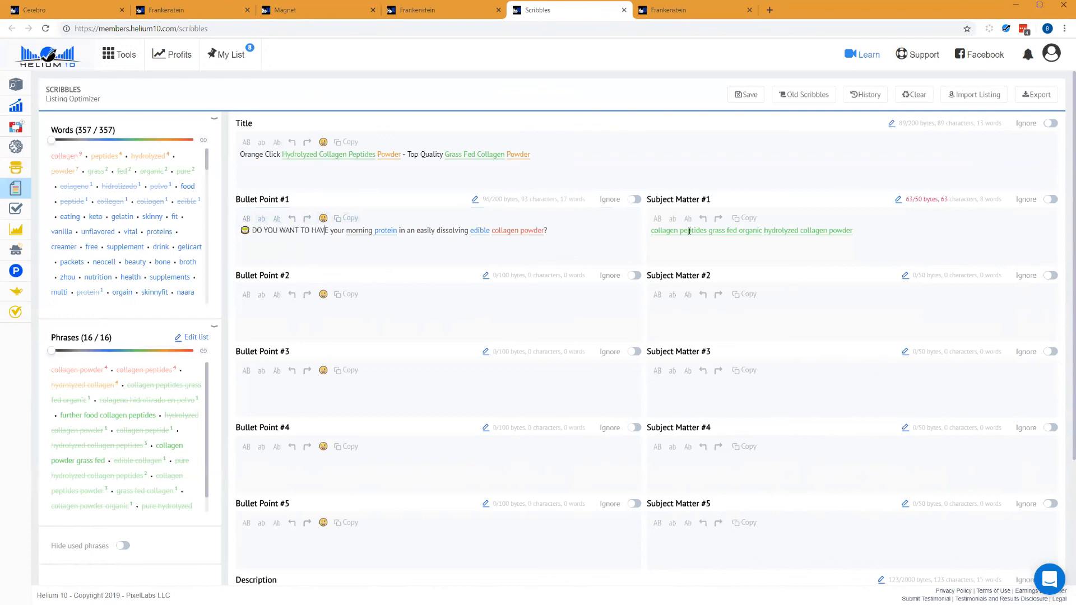
pyautogui.scroll(-2, 690, 229)
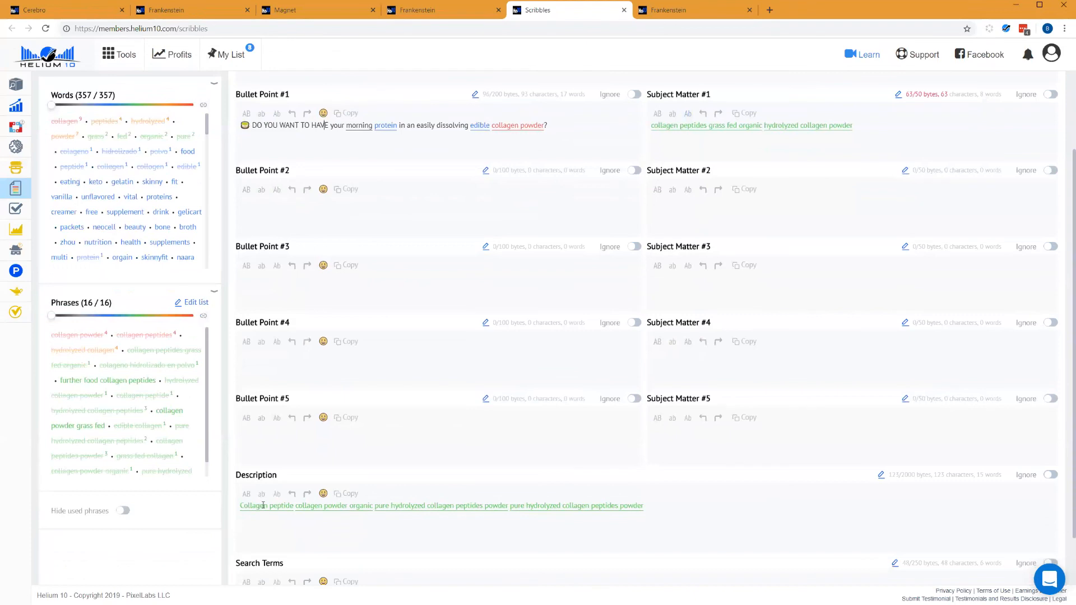
pyautogui.scroll(-1, 283, 518)
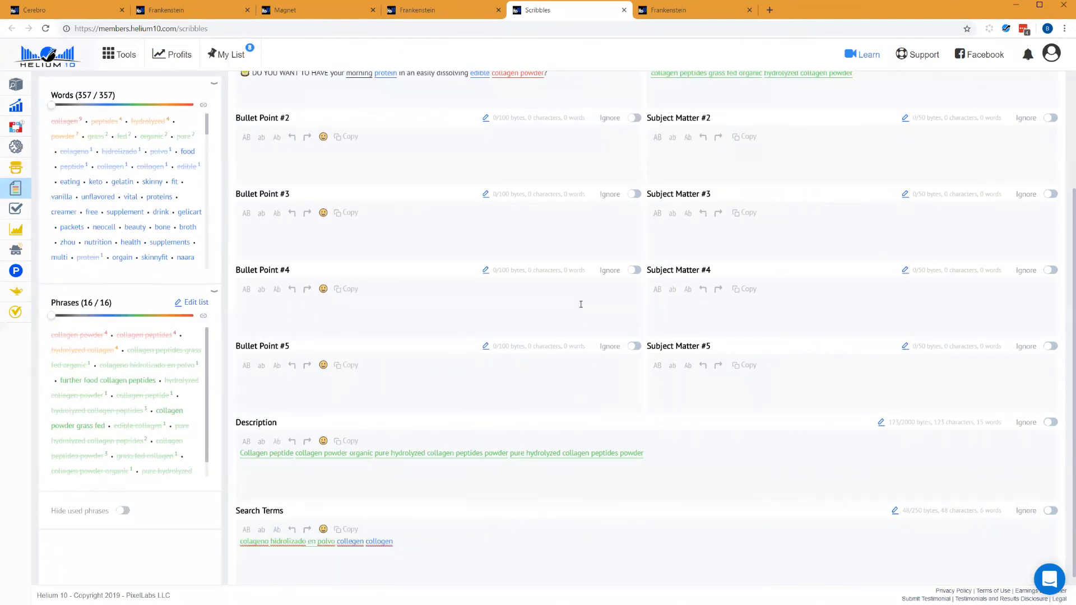
pyautogui.click(1051, 511)
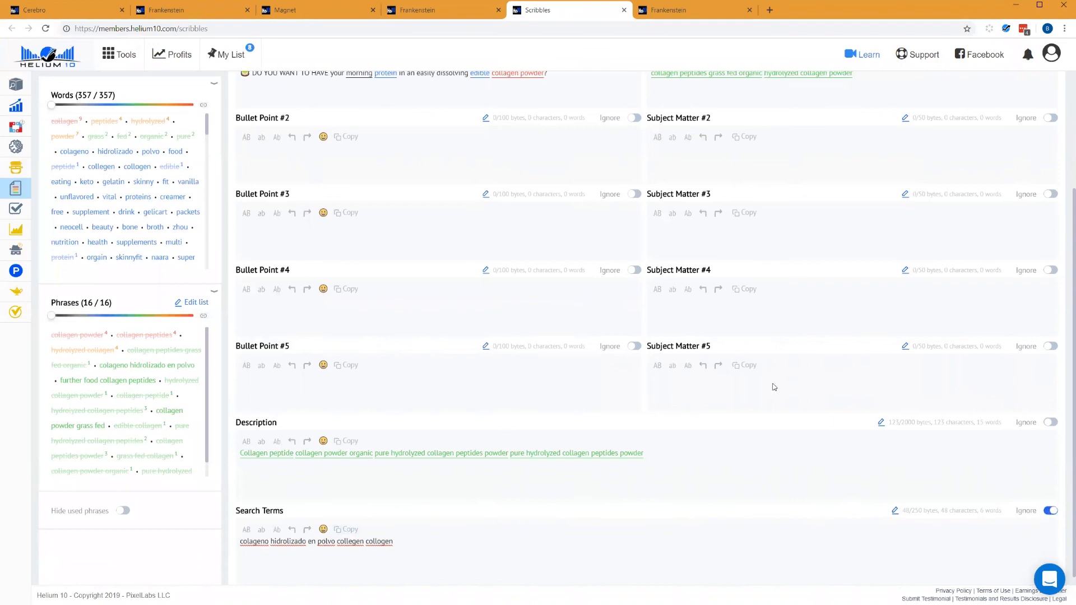
pyautogui.click(1050, 510)
pyautogui.scroll(3, 727, 405)
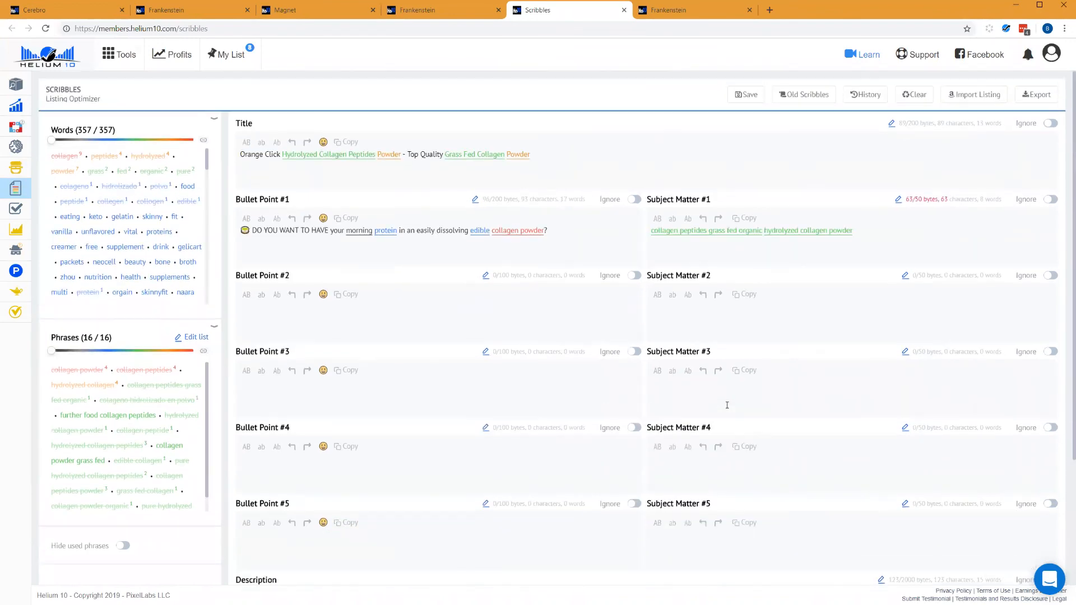
pyautogui.click(656, 447)
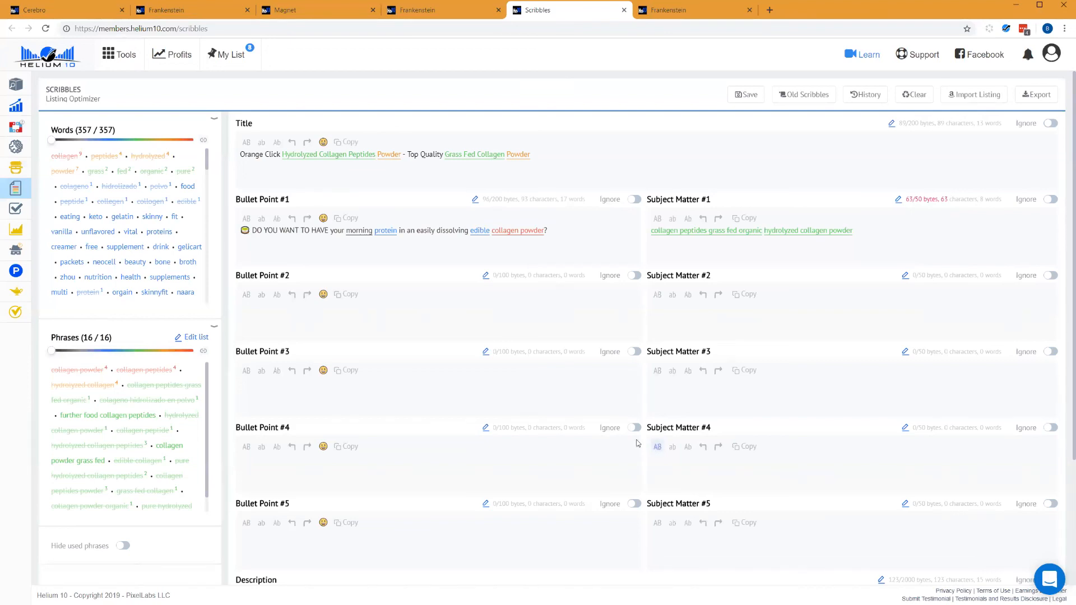